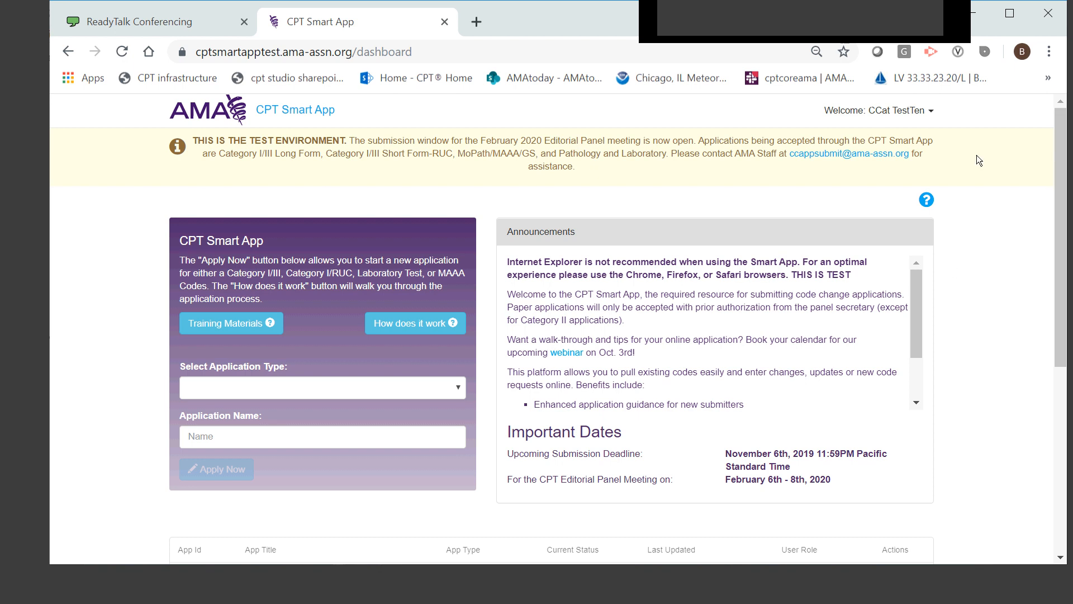
Sort the applications list by application type, by current status, and finally by last updated date
drag(1063, 134, 1071, 210)
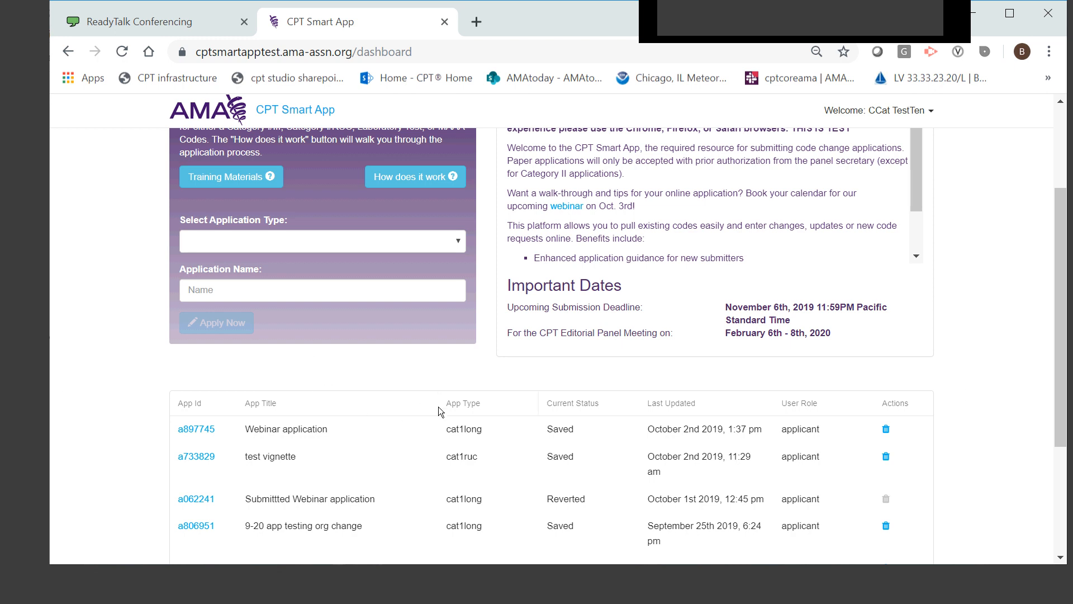
click(467, 405)
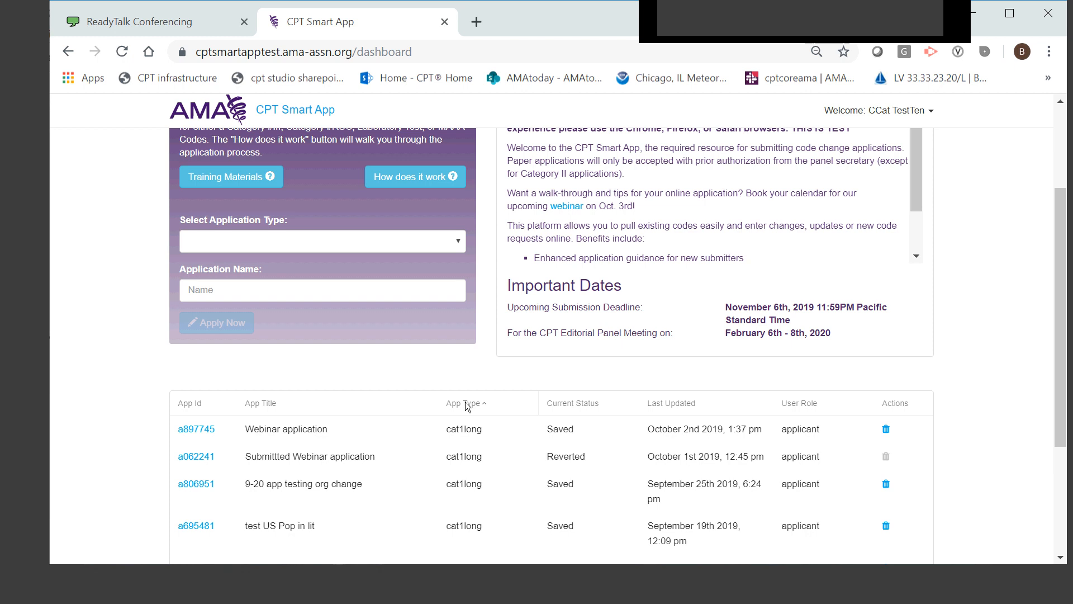
click(581, 404)
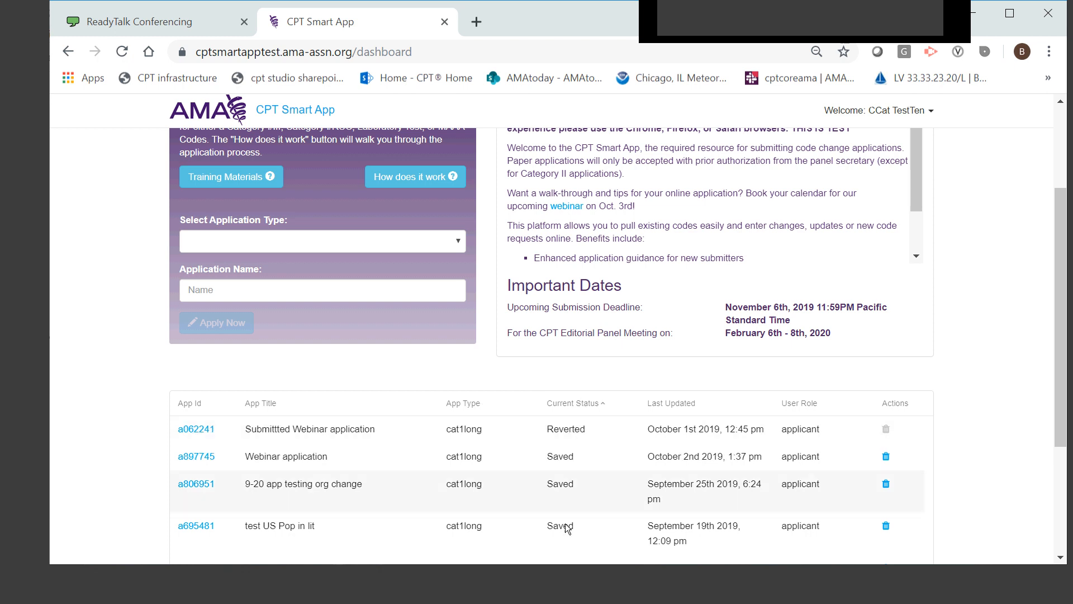
drag(1065, 274, 1071, 355)
click(664, 264)
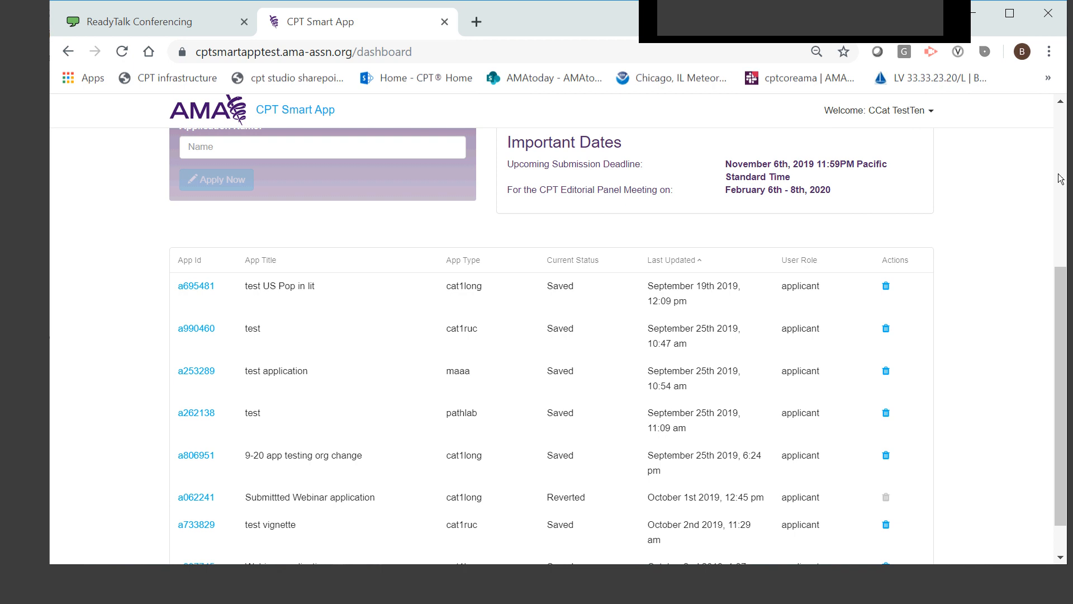
View the list of training materials and the dashboard help video, closing each one after viewing
drag(1062, 270, 1029, 145)
mouse_move(921, 251)
mouse_down()
mouse_move(918, 300)
mouse_move(918, 230)
mouse_up()
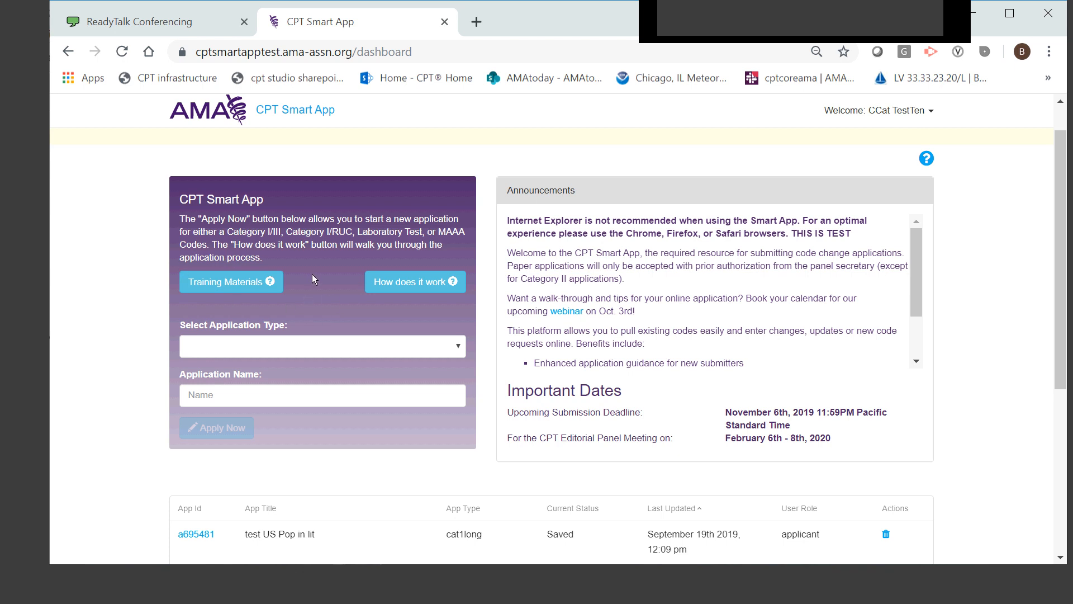
click(243, 280)
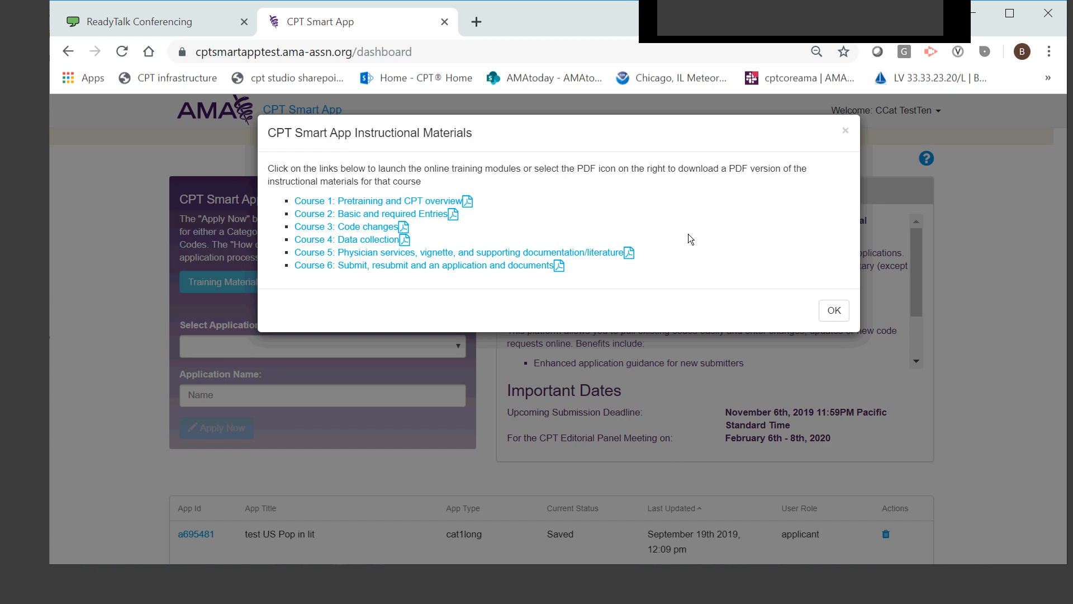
click(833, 311)
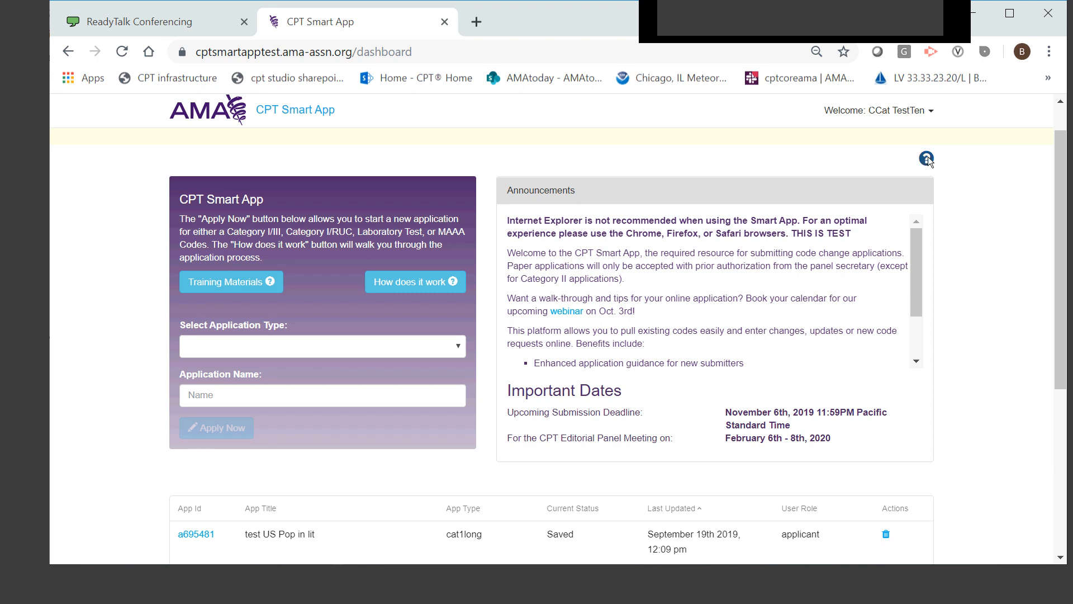
click(928, 159)
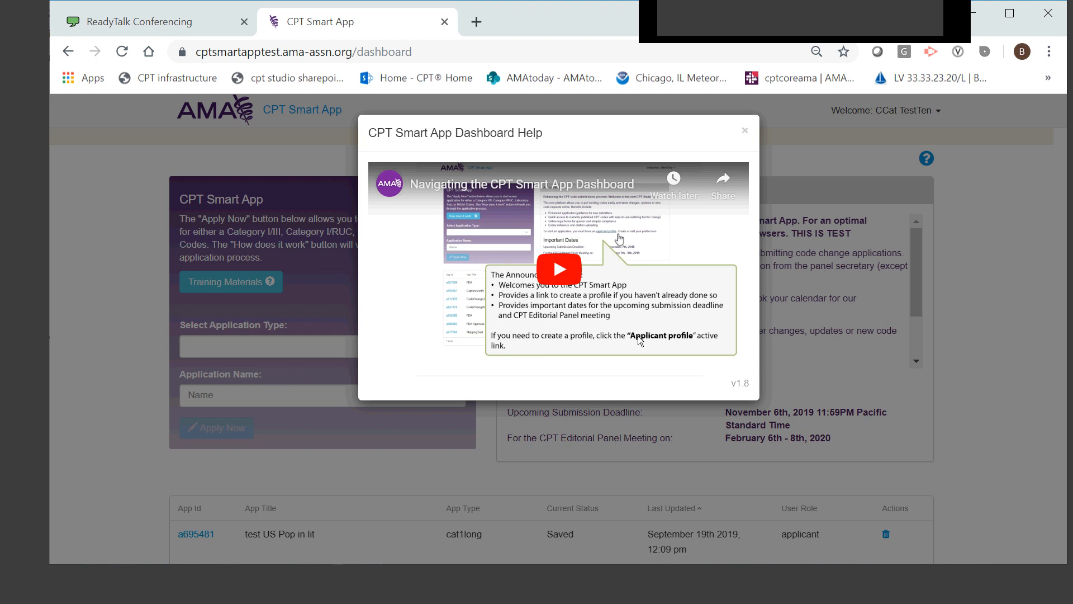
click(747, 129)
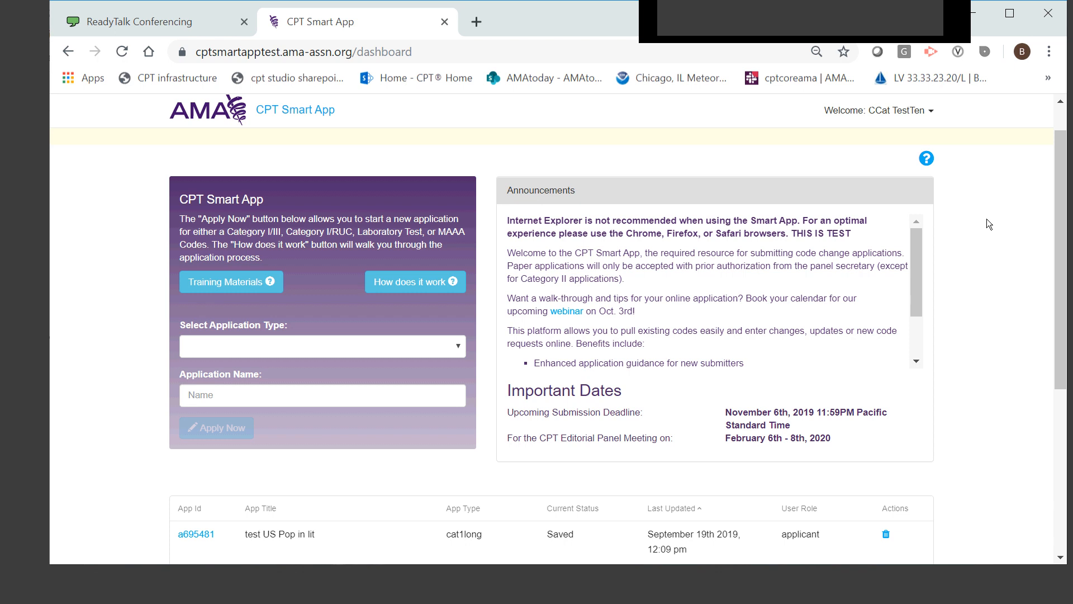
Open the account profile, review its organization, address and phone details, and submit it
click(923, 111)
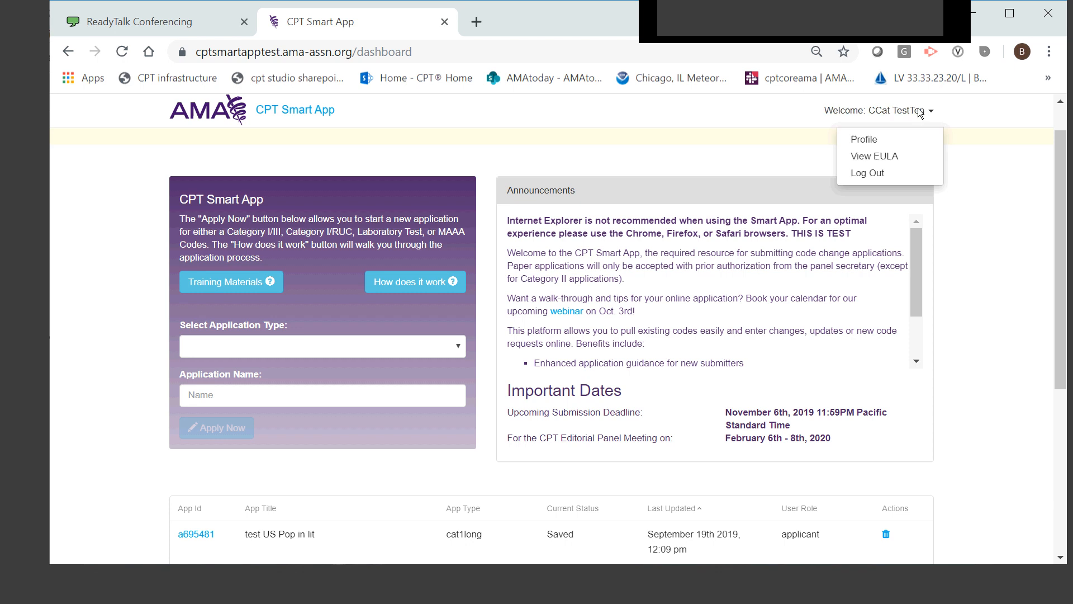
click(872, 141)
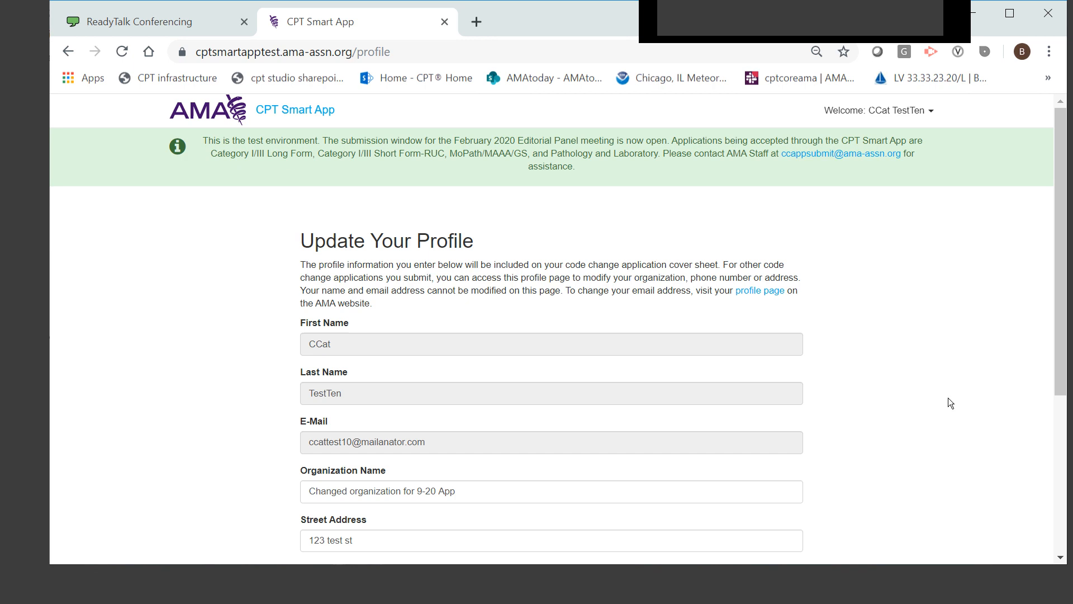
drag(1061, 143, 1056, 215)
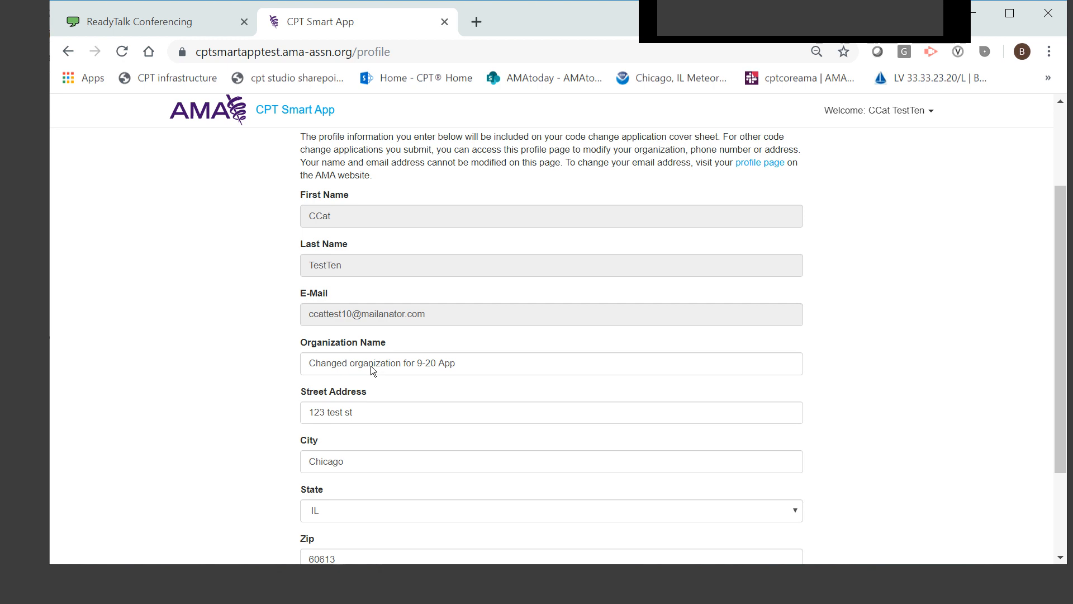
mouse_move(1057, 204)
mouse_down()
mouse_move(1065, 279)
mouse_move(1062, 207)
mouse_up()
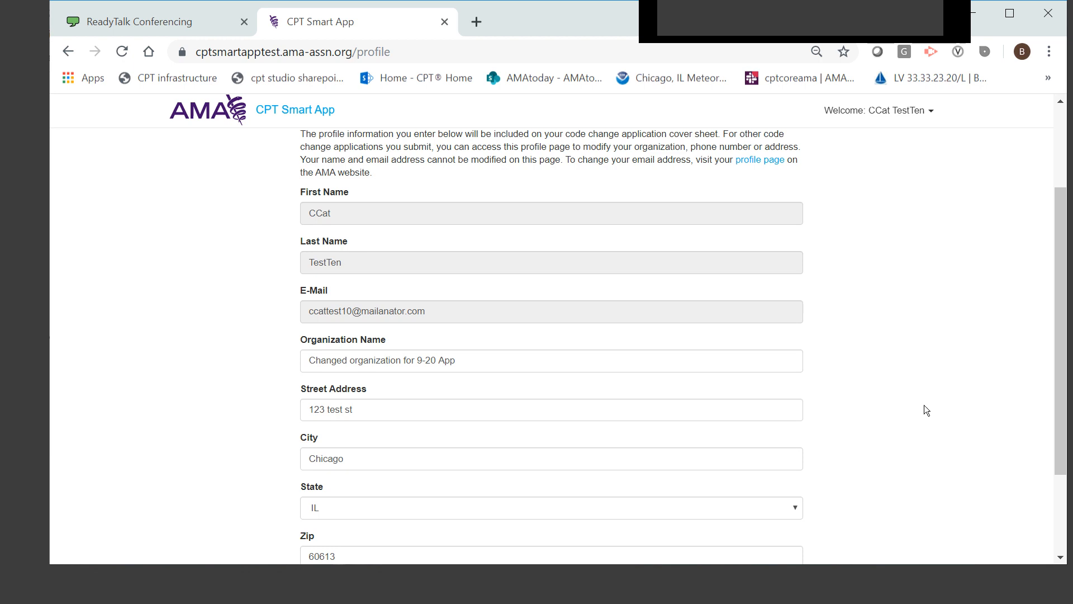
drag(1063, 217, 1062, 305)
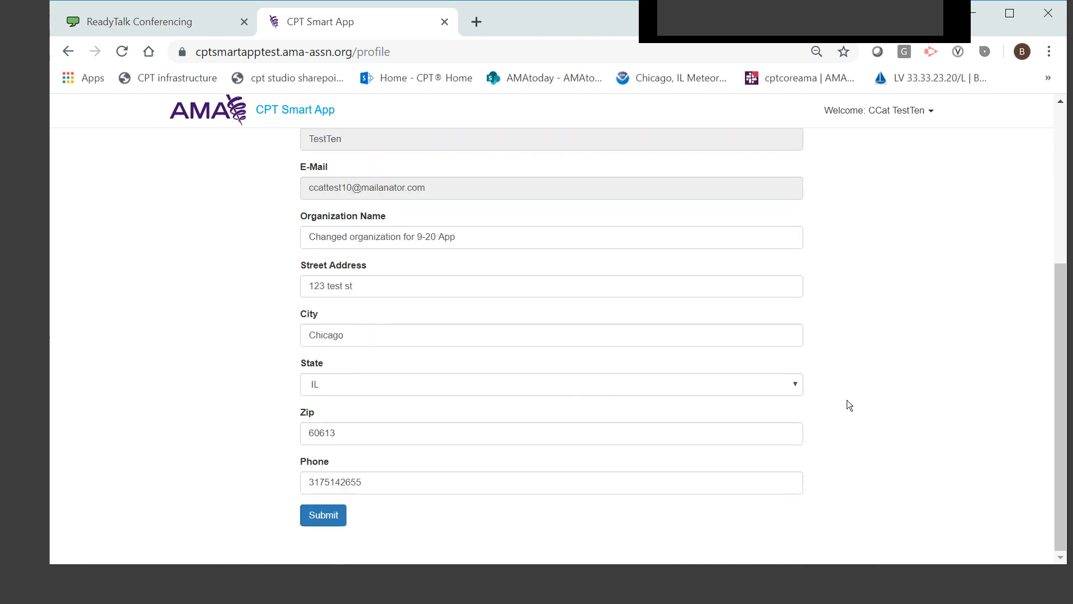
click(322, 516)
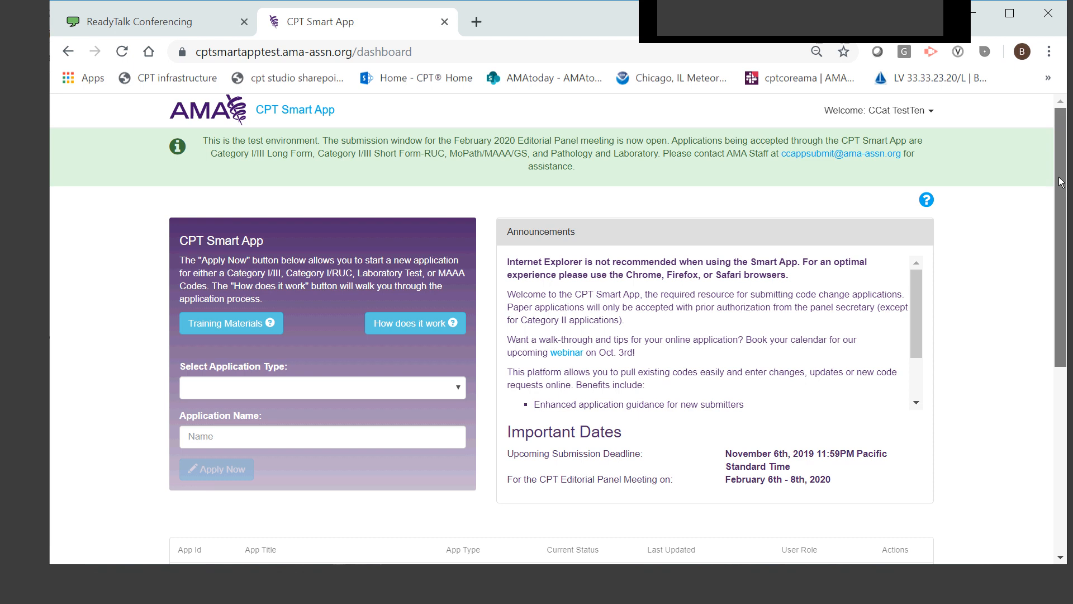
Start a Category I/III Long Form application named "Webinar application demo" with the Applicant role
drag(1060, 230, 1072, 386)
scroll(1035, 248, up, 4)
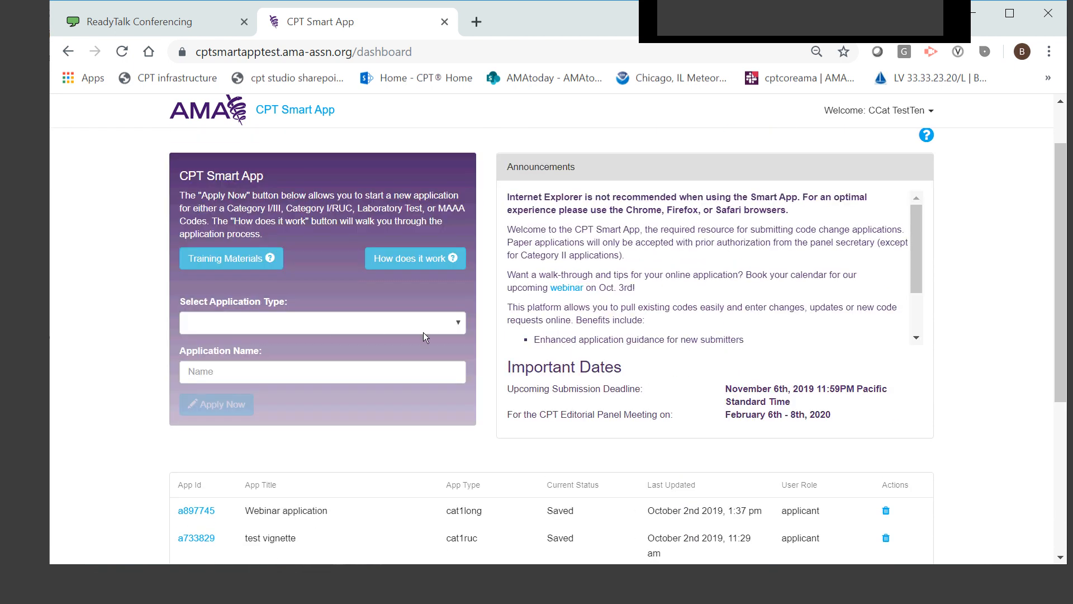
click(458, 323)
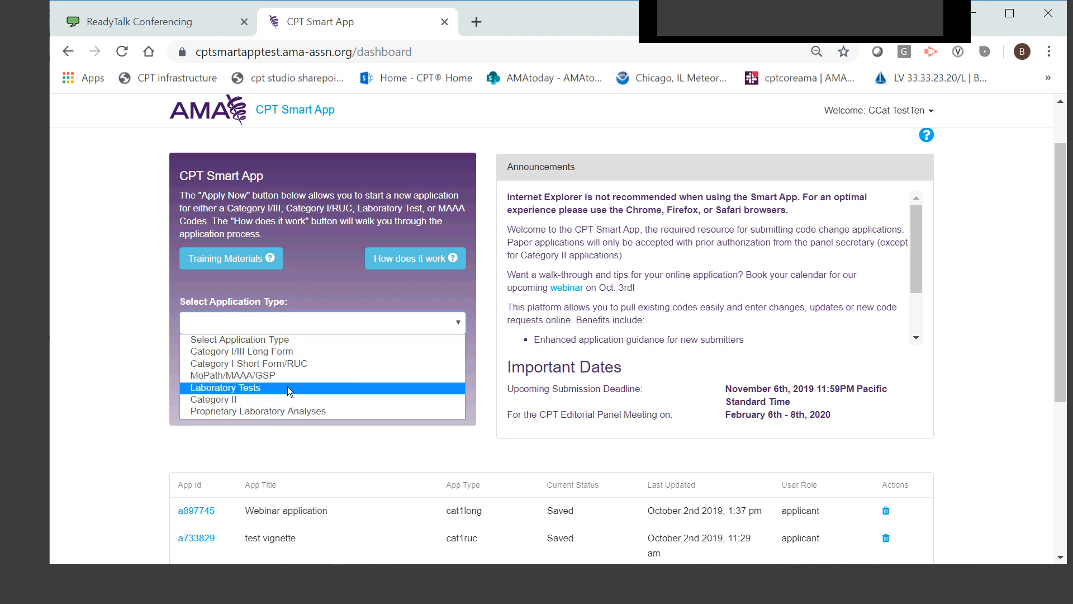
click(296, 350)
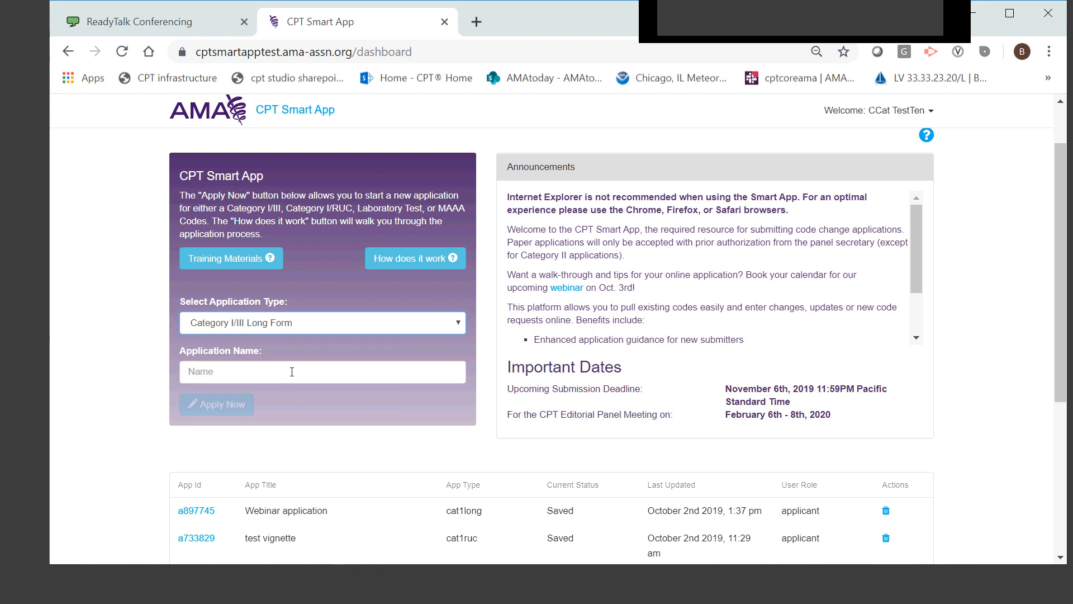
click(292, 372)
text(We)
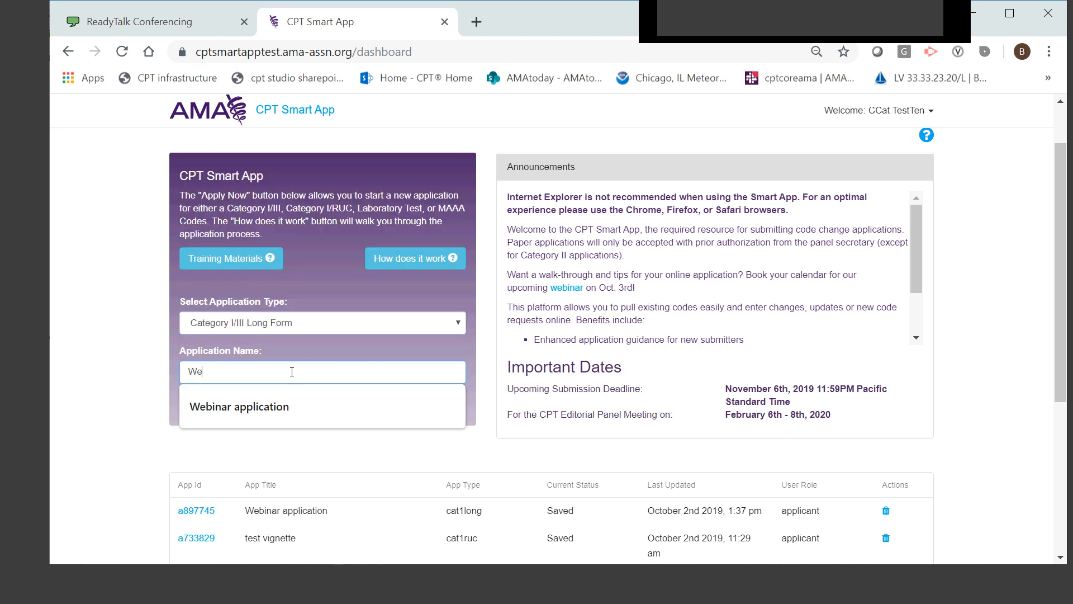
text(binar application demo)
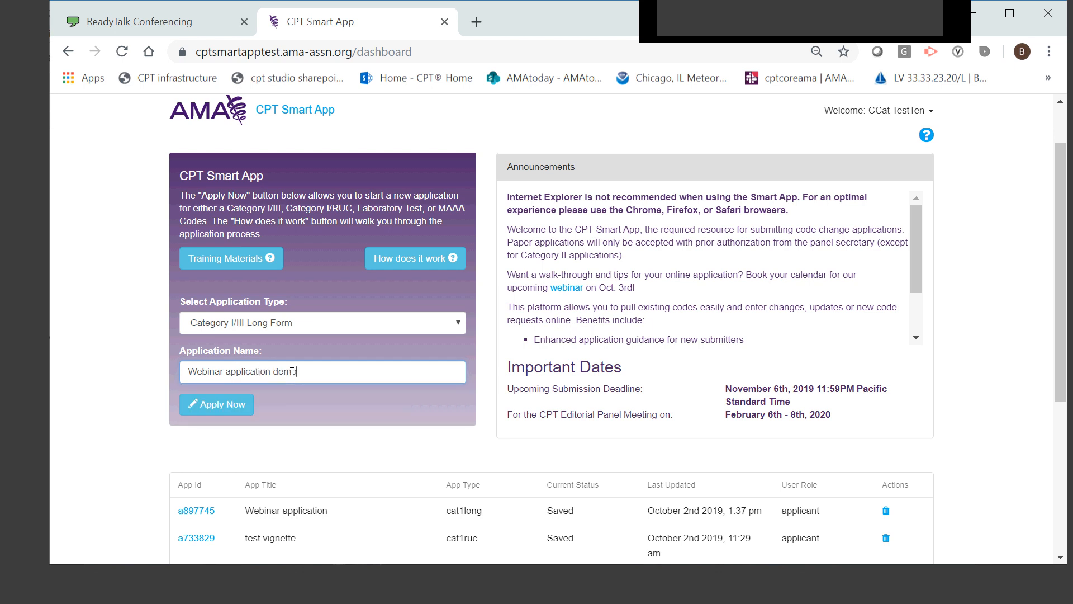
click(219, 401)
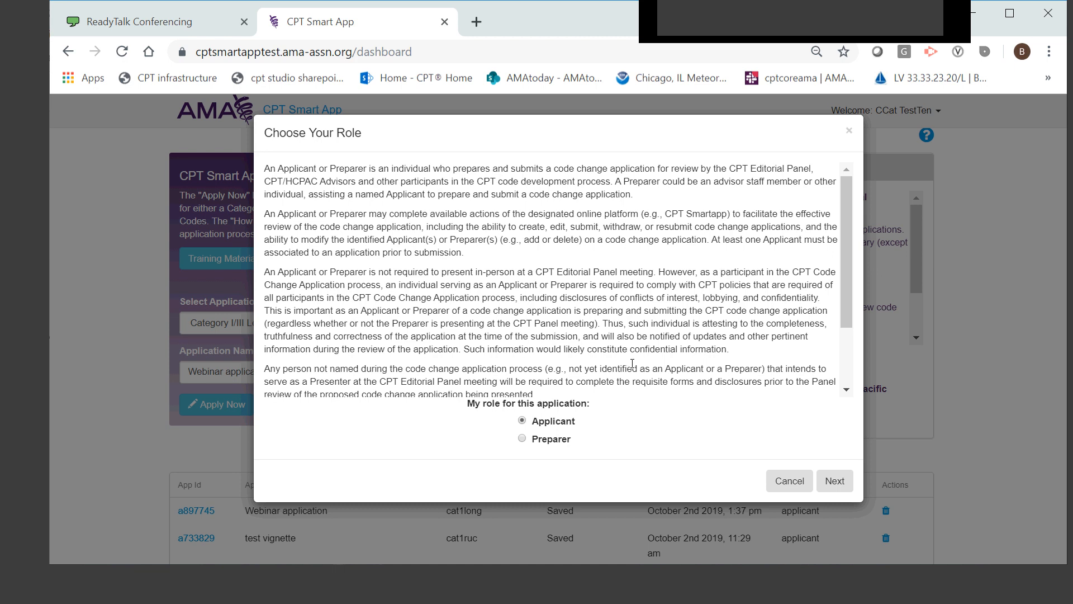
click(835, 482)
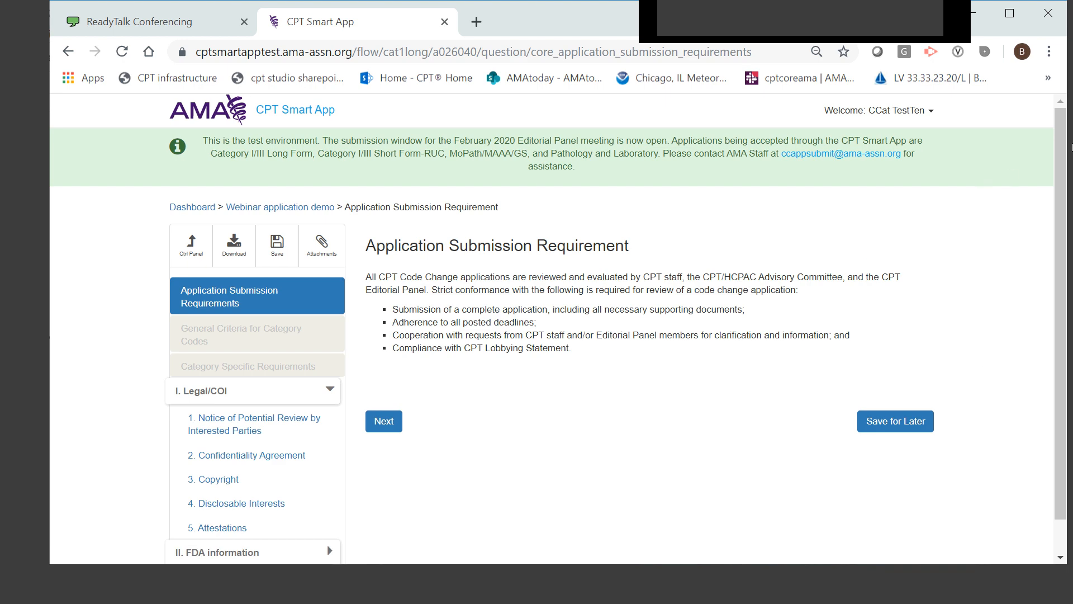
Complete the submission requirement, general criteria and category specific requirement pages, advancing to the interested parties notice
drag(1059, 149, 1070, 199)
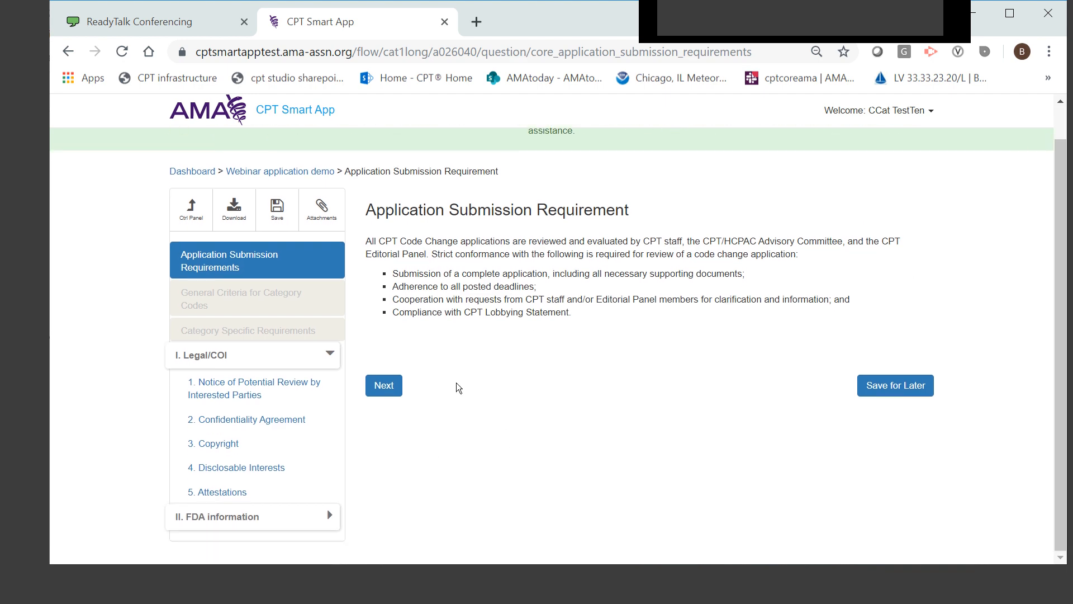
click(393, 389)
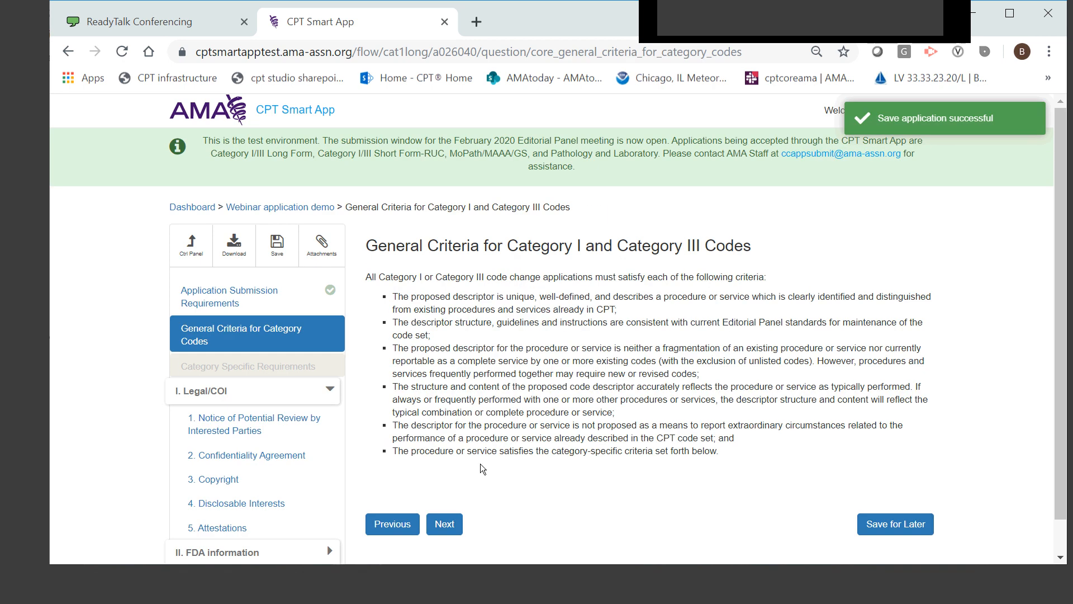
click(445, 525)
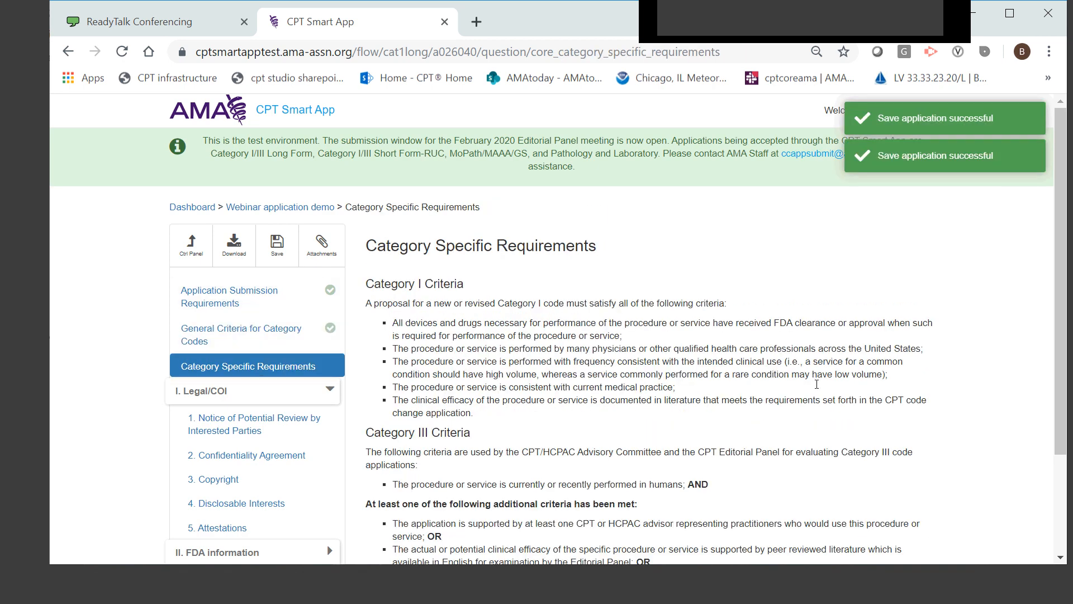
scroll(821, 398, down, 3)
click(455, 550)
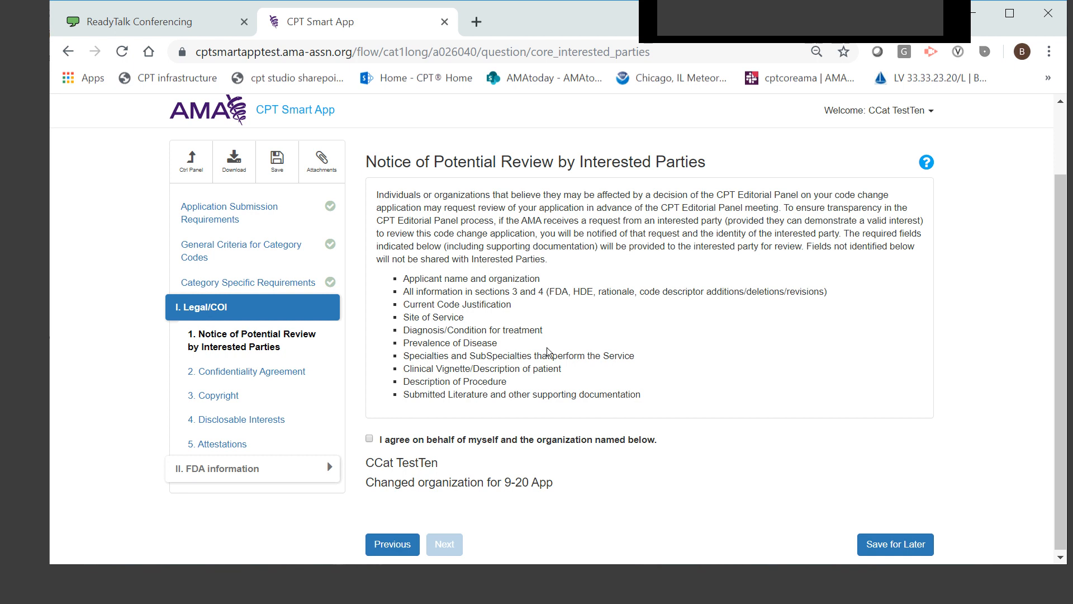
Download the current application, and agree to the Notice of Potential Review by Interested Parties
click(233, 163)
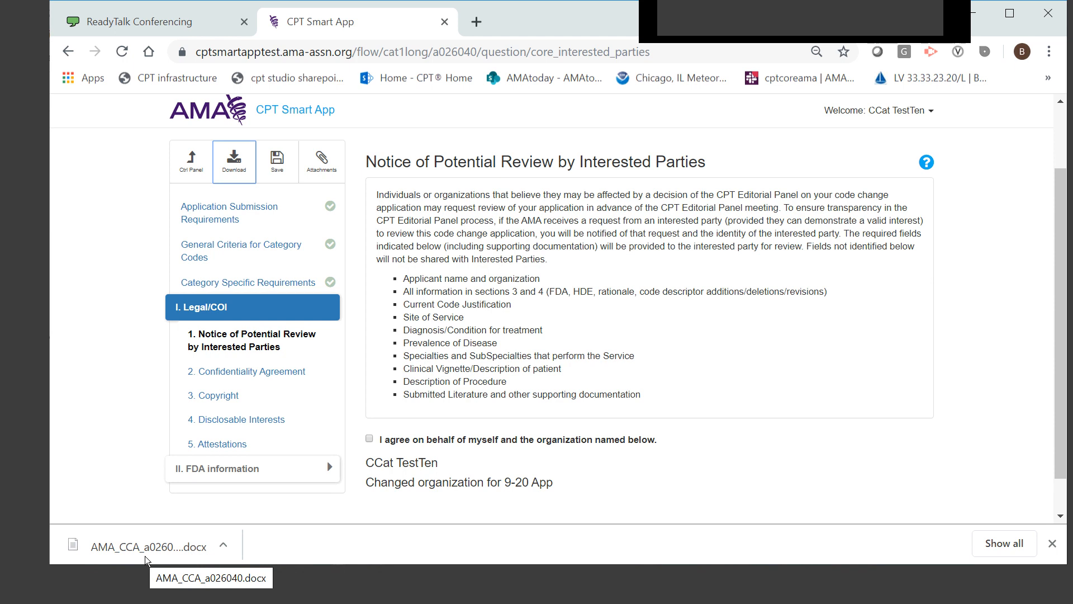
click(369, 439)
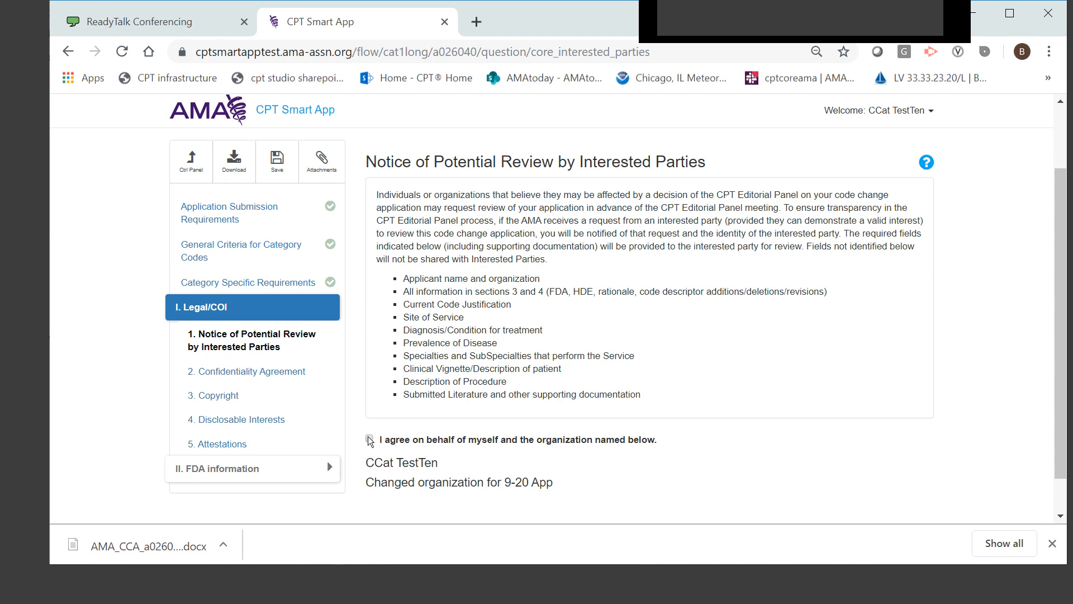
scroll(637, 487, down, 1)
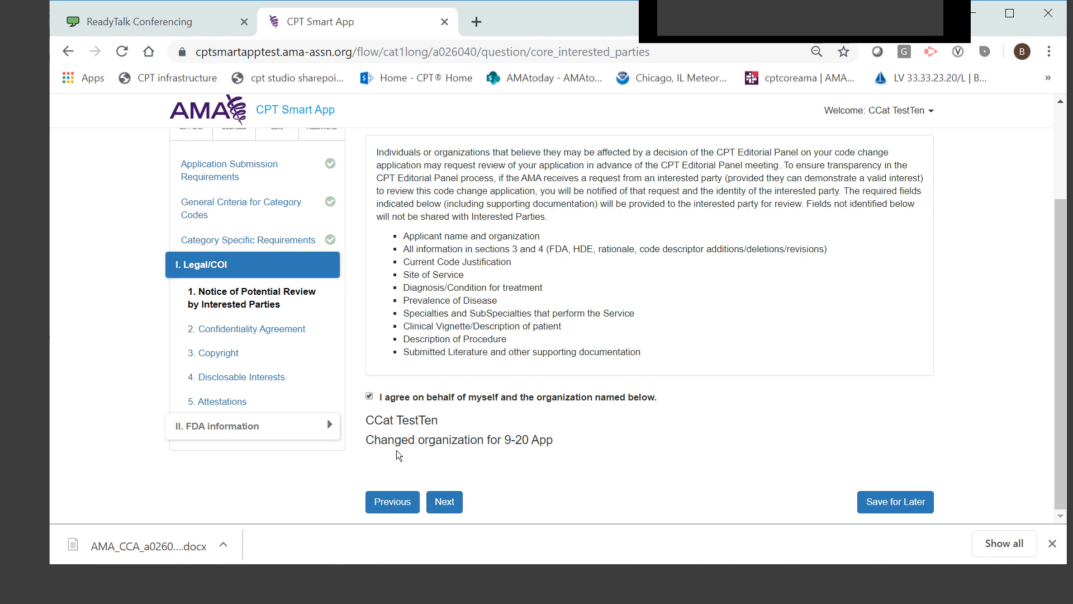
click(445, 503)
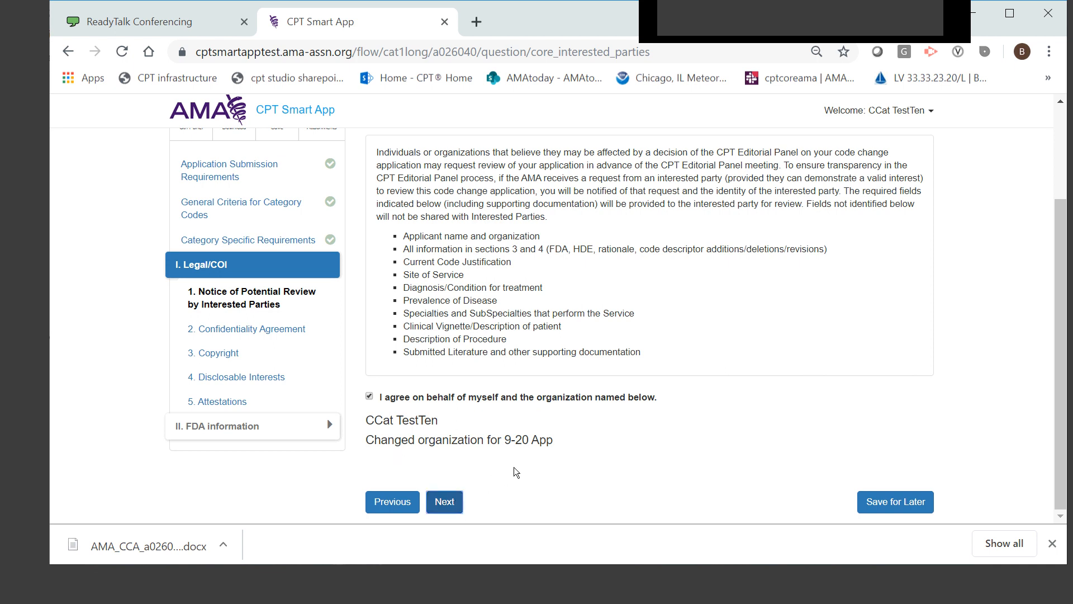
Agree to the Confidentiality Agreement and the Copyright Assignment, advancing to the disclosable interests page
scroll(565, 403, down, 10)
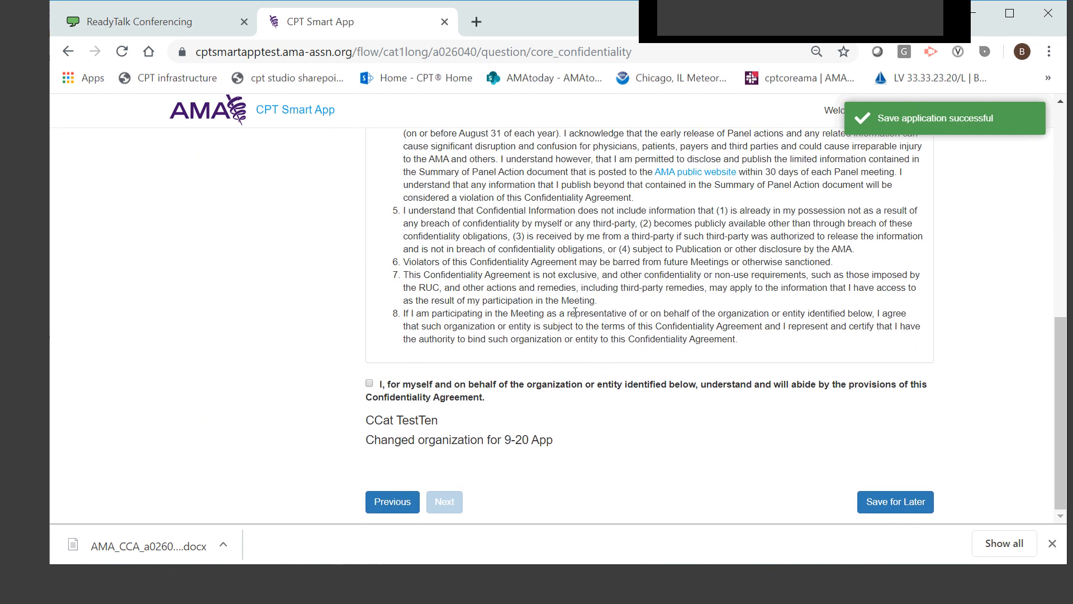
click(391, 391)
click(453, 502)
click(374, 365)
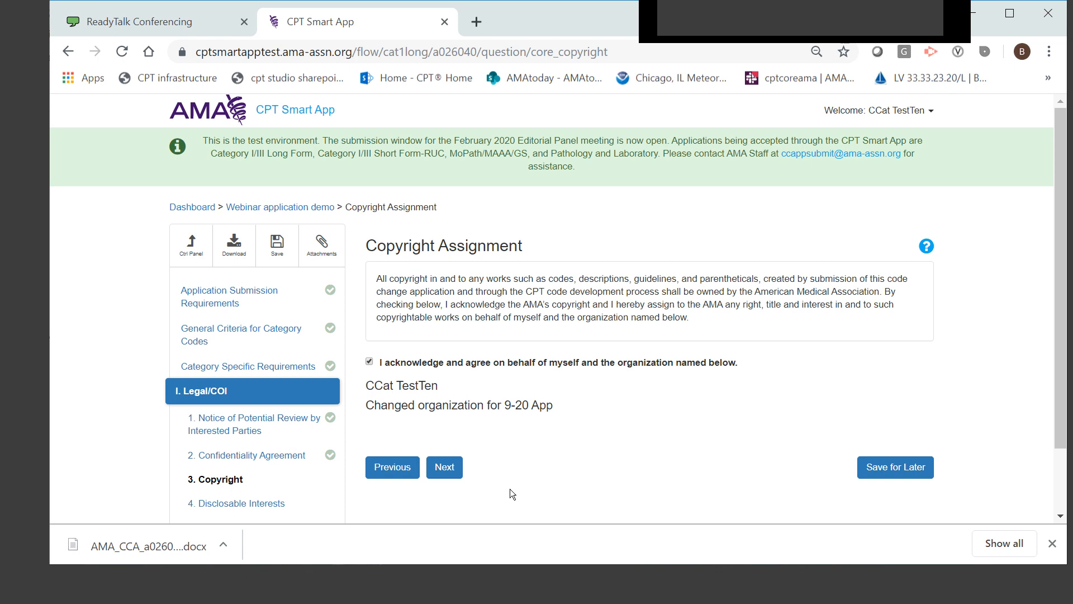
click(448, 468)
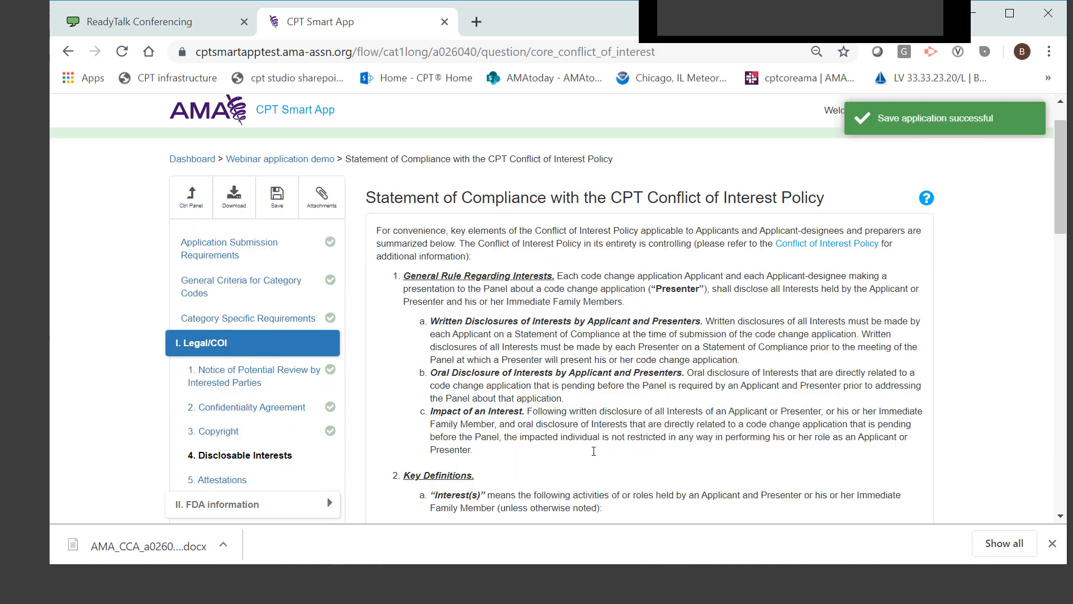
Declare no Interest for the applicant and immediate family, affirm the CPT Conflict of Interest Policy, and advance to Attestations
scroll(582, 438, down, 6)
scroll(581, 439, up, 6)
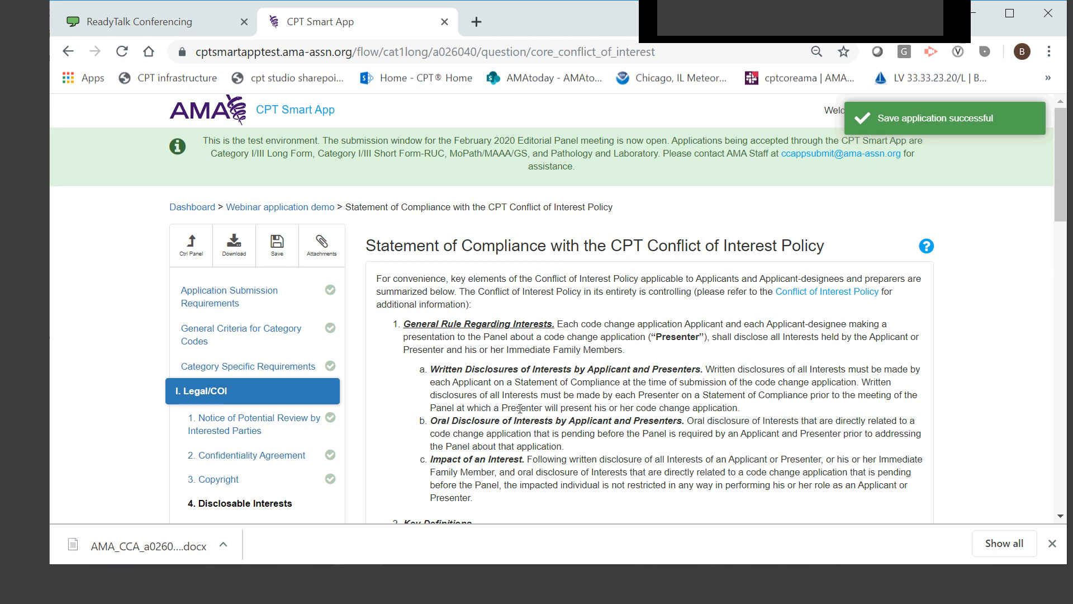
scroll(520, 409, down, 15)
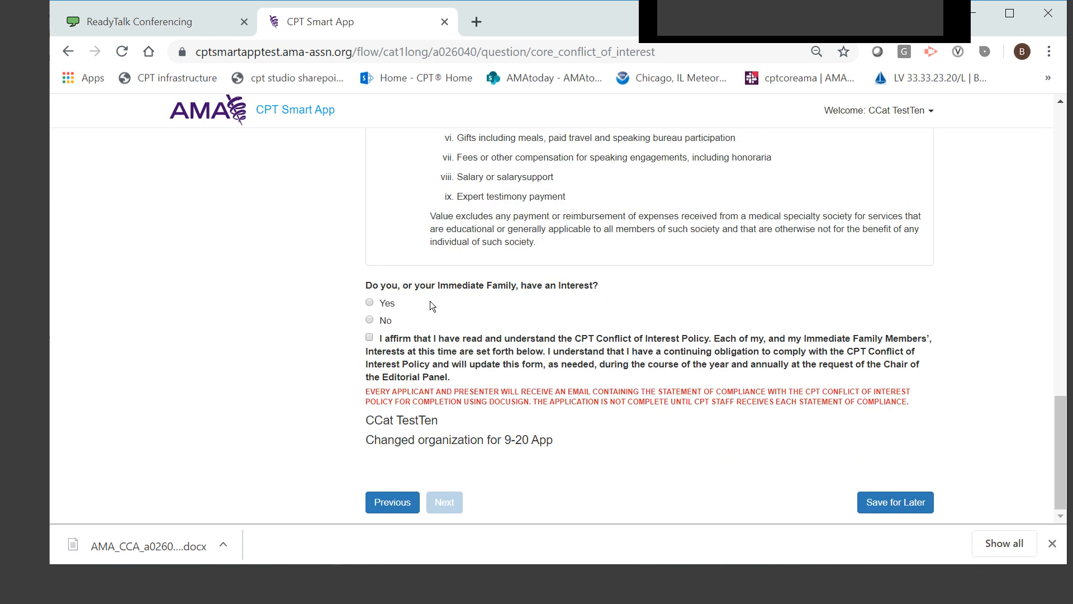
click(382, 320)
click(370, 337)
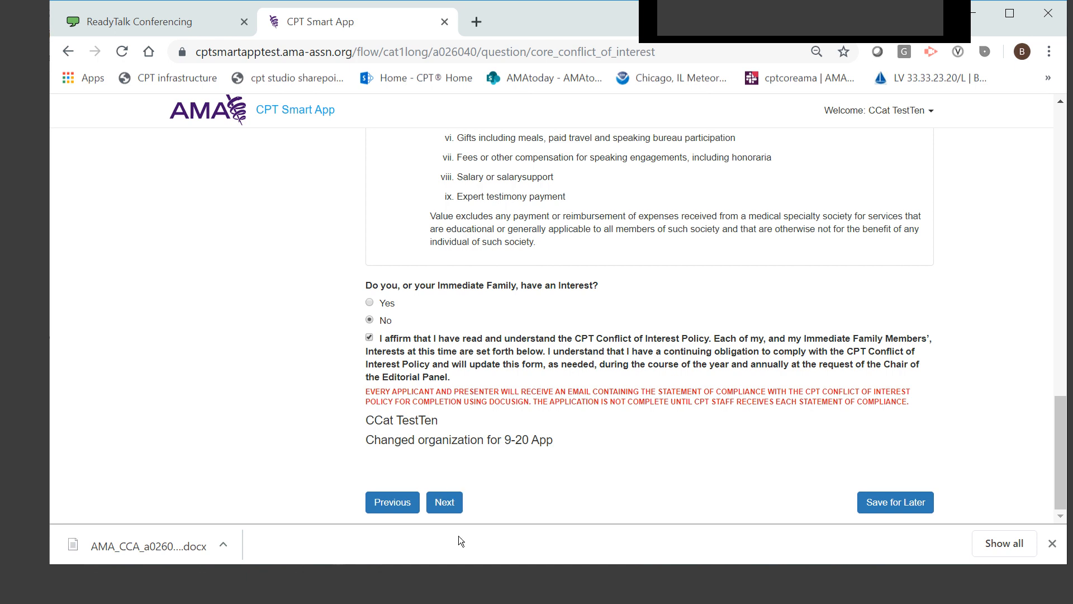
click(454, 502)
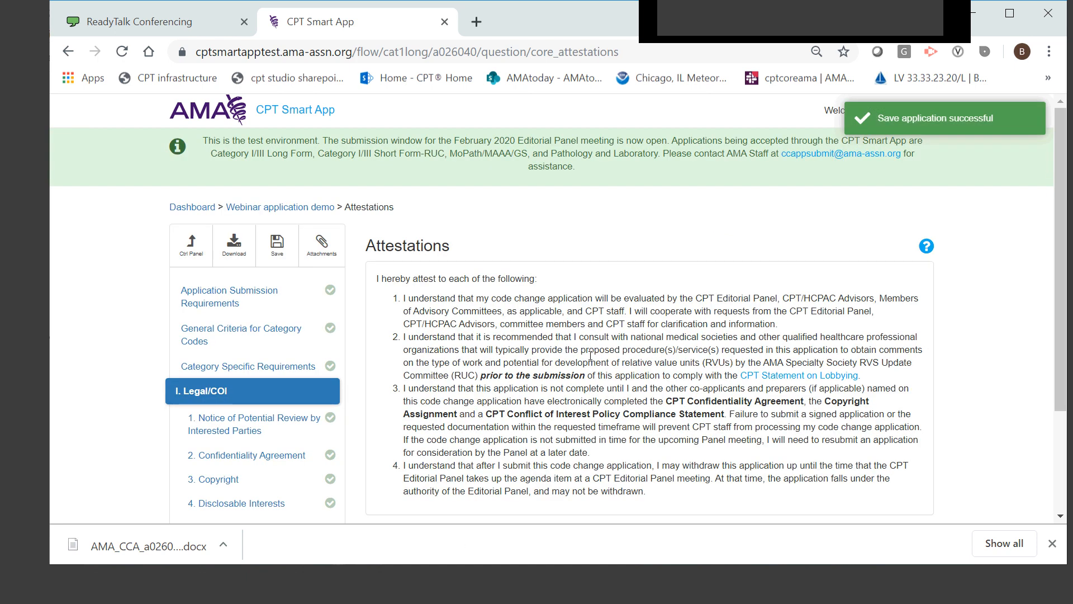
Agree to the Attestations on behalf of the applicant and organization, advancing to the FDA Approval page
scroll(590, 355, down, 3)
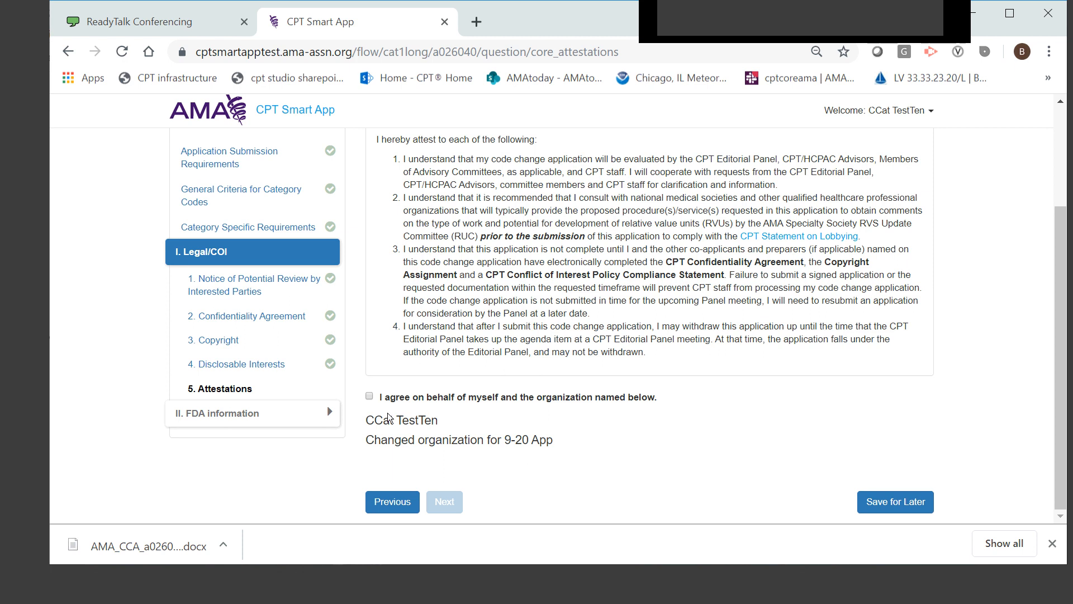
click(370, 397)
click(446, 502)
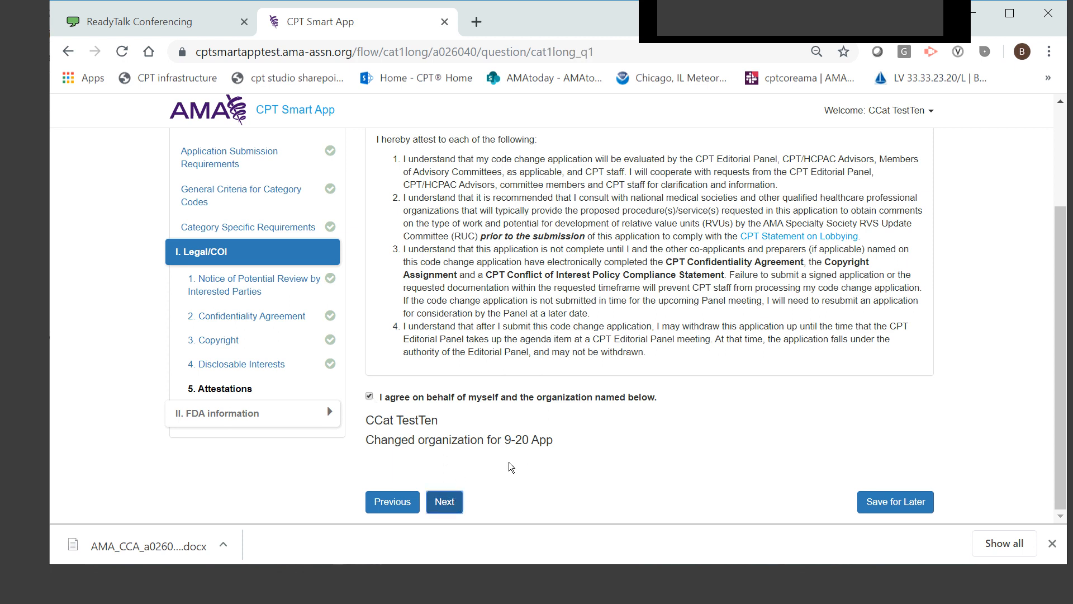
Answer Yes to the FDA Approval question with Vaccine selected, and review the vaccine product submission requirements
scroll(705, 437, down, 2)
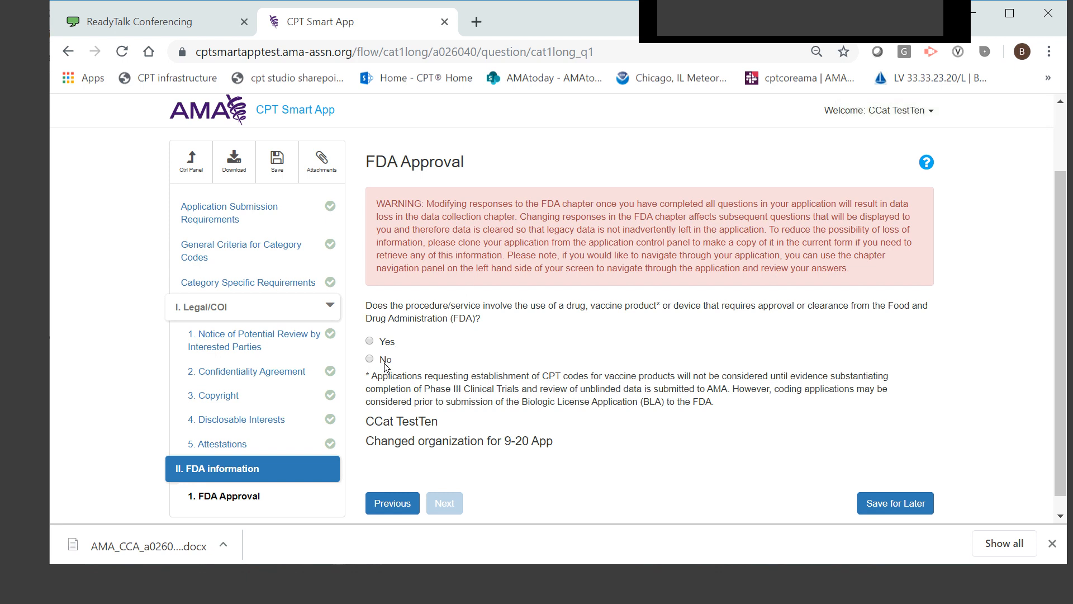
click(390, 342)
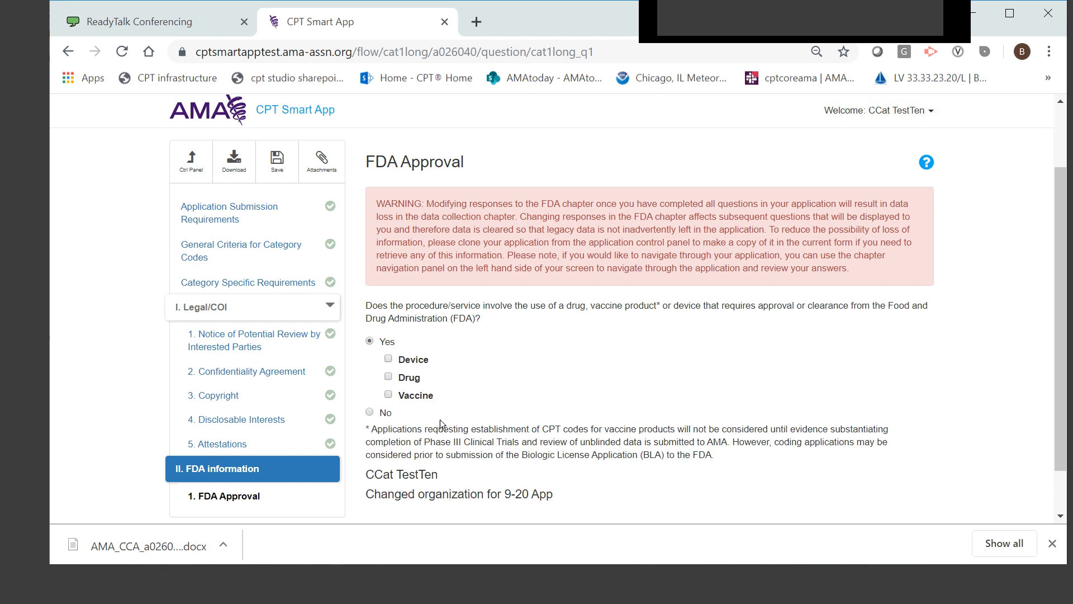
click(389, 394)
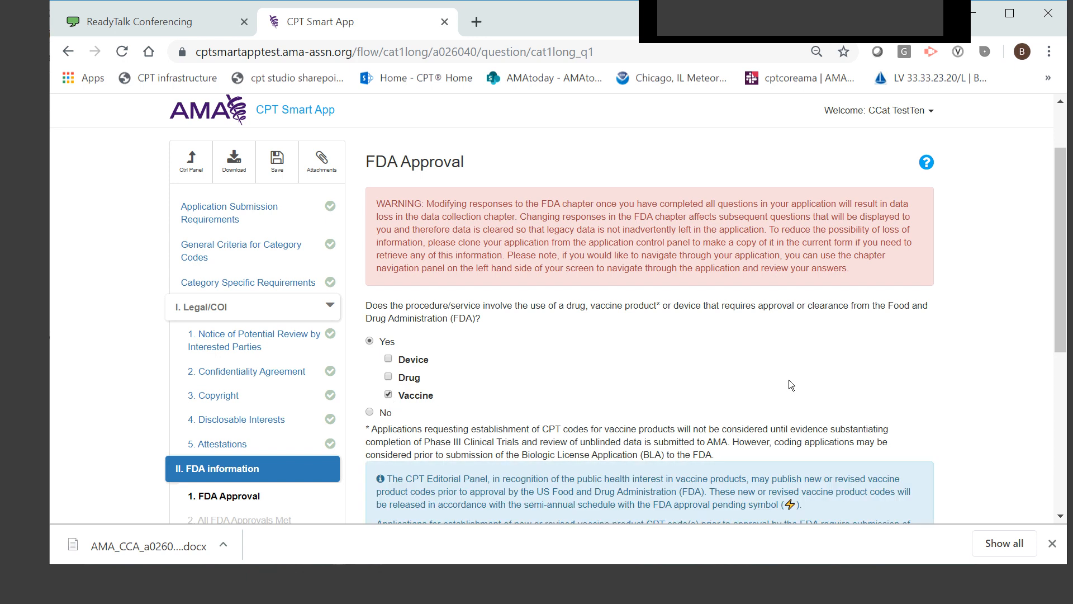
scroll(559, 364, down, 5)
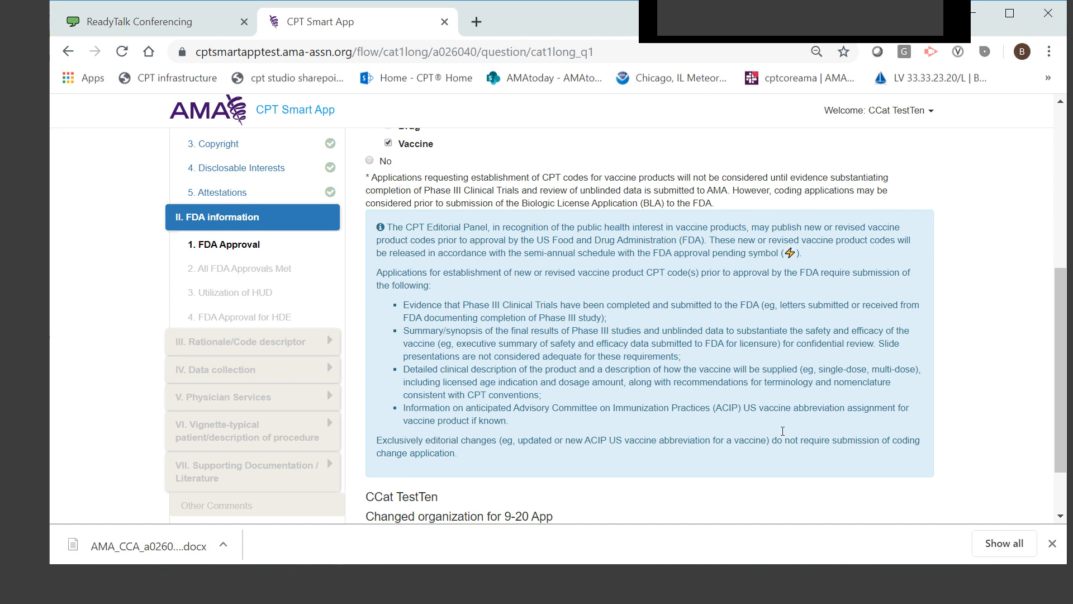
scroll(409, 260, up, 2)
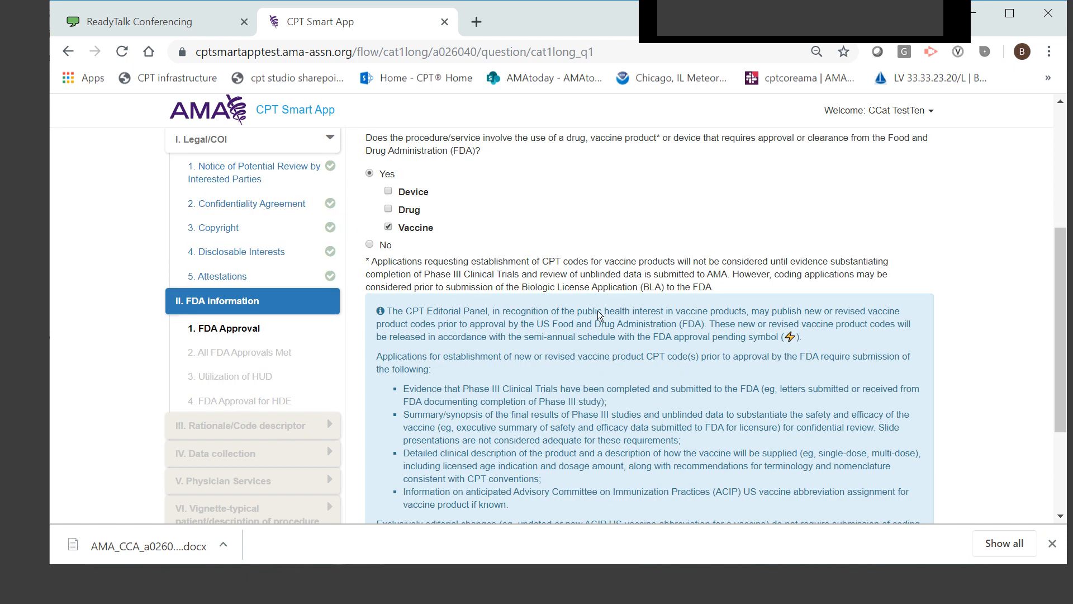
Answer No for FDA Approval and Yes for All FDA Approvals Met, advancing to the Utilization of HUD page
click(370, 246)
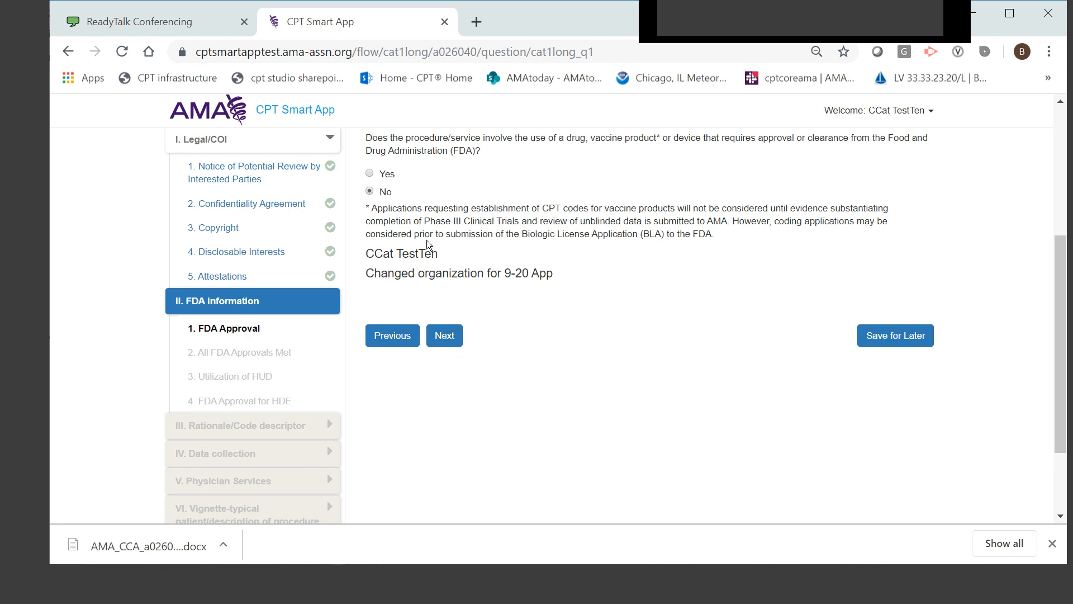
click(444, 335)
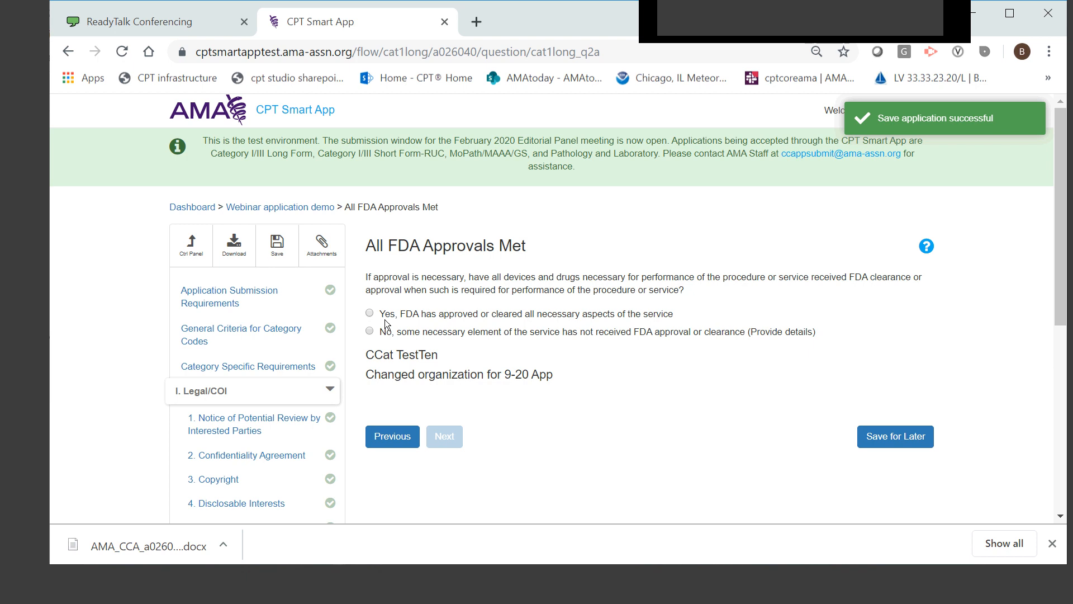
click(369, 331)
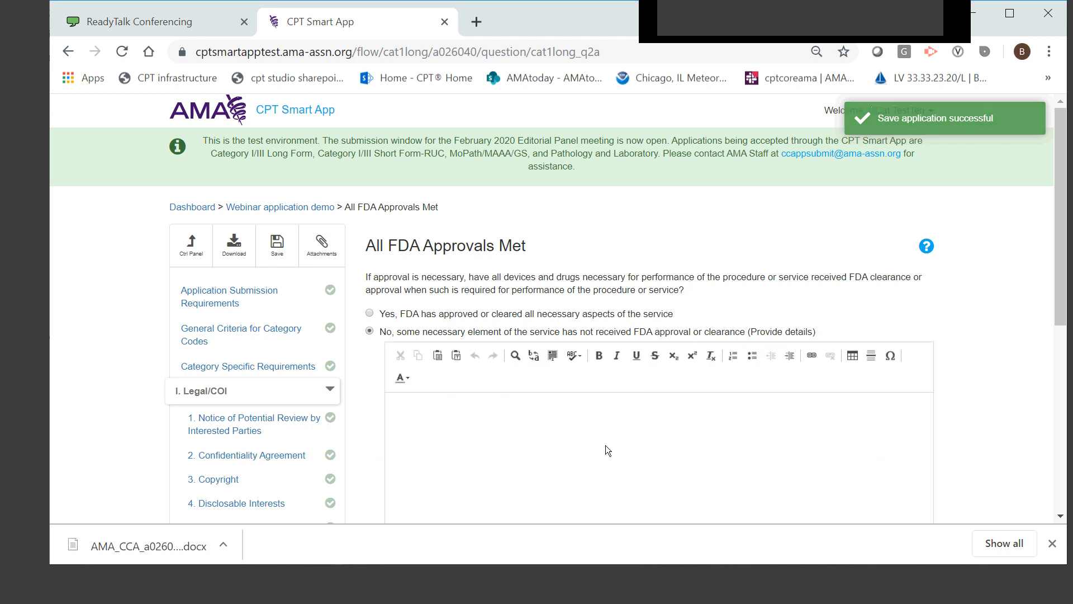
click(384, 313)
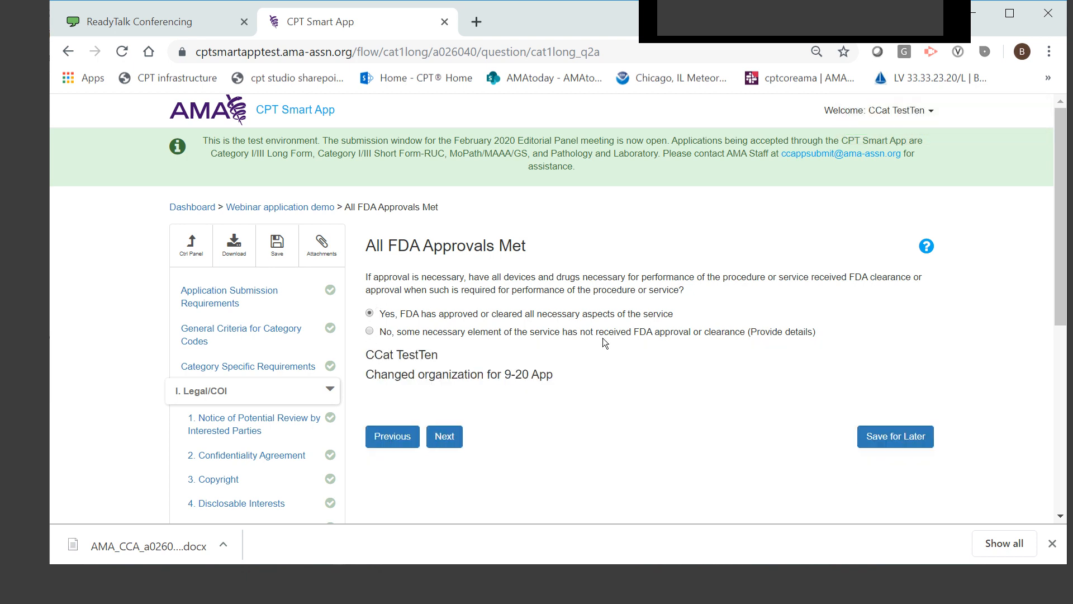
click(445, 436)
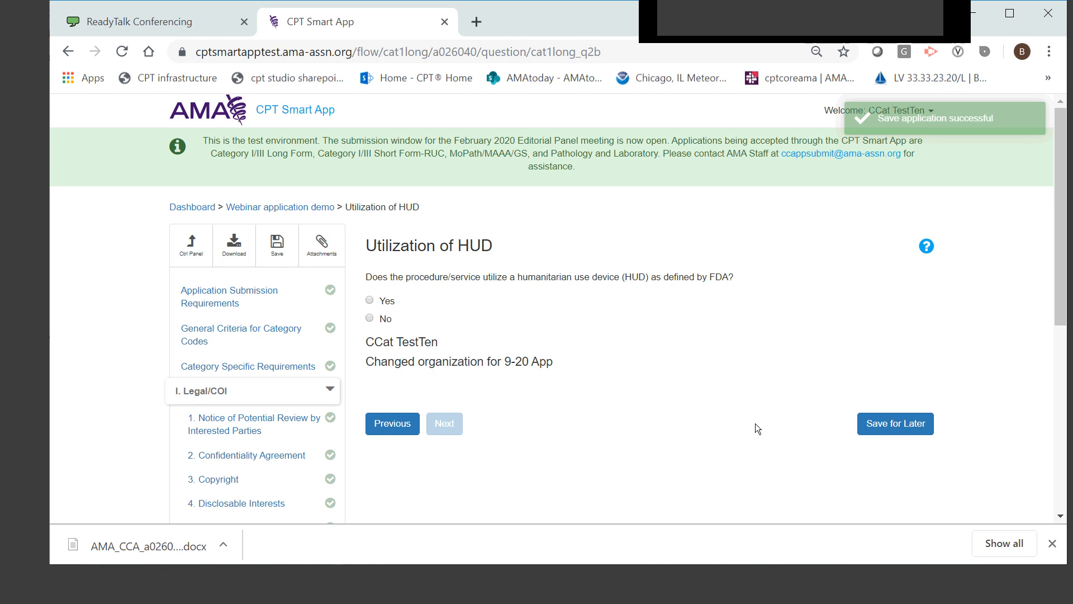
Answer No for Utilization of HUD and No for FDA Approval for HDE, advancing to Rationale for Code Change
click(387, 319)
click(457, 423)
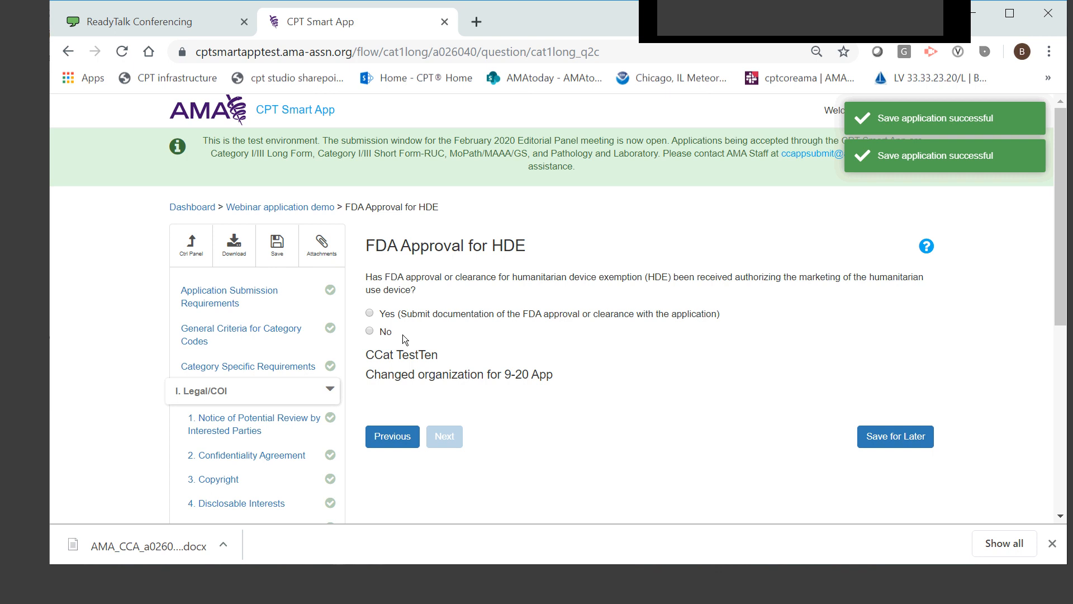
click(369, 314)
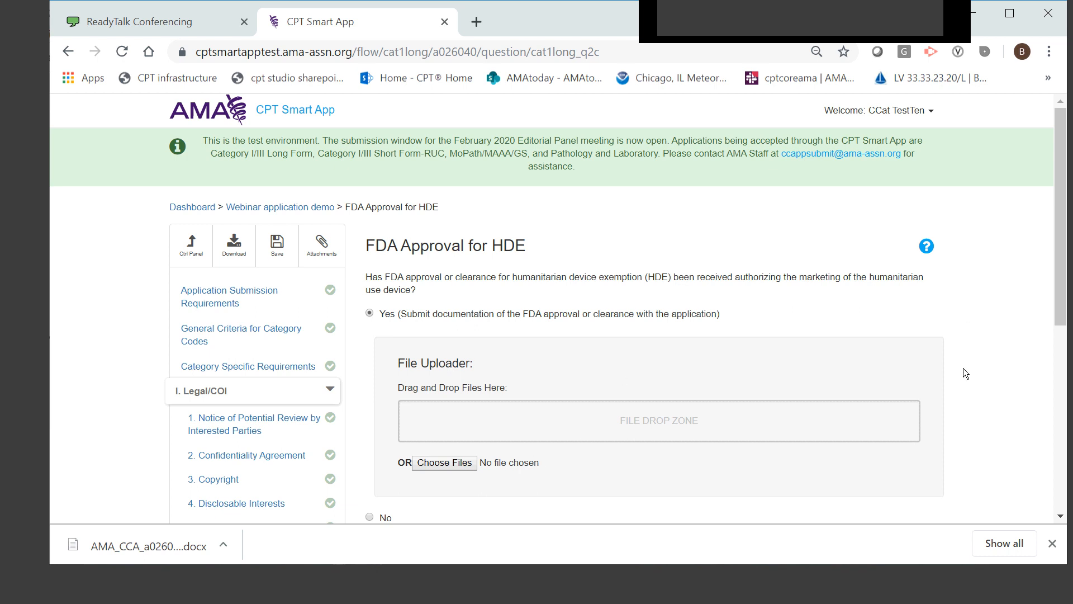
scroll(963, 368, down, 3)
click(375, 348)
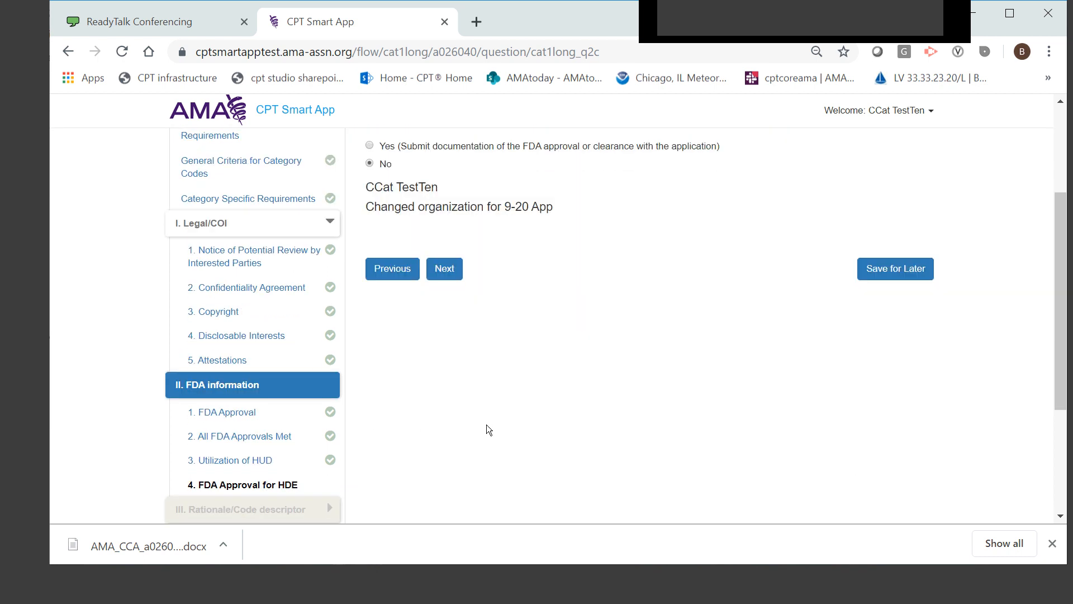
click(443, 270)
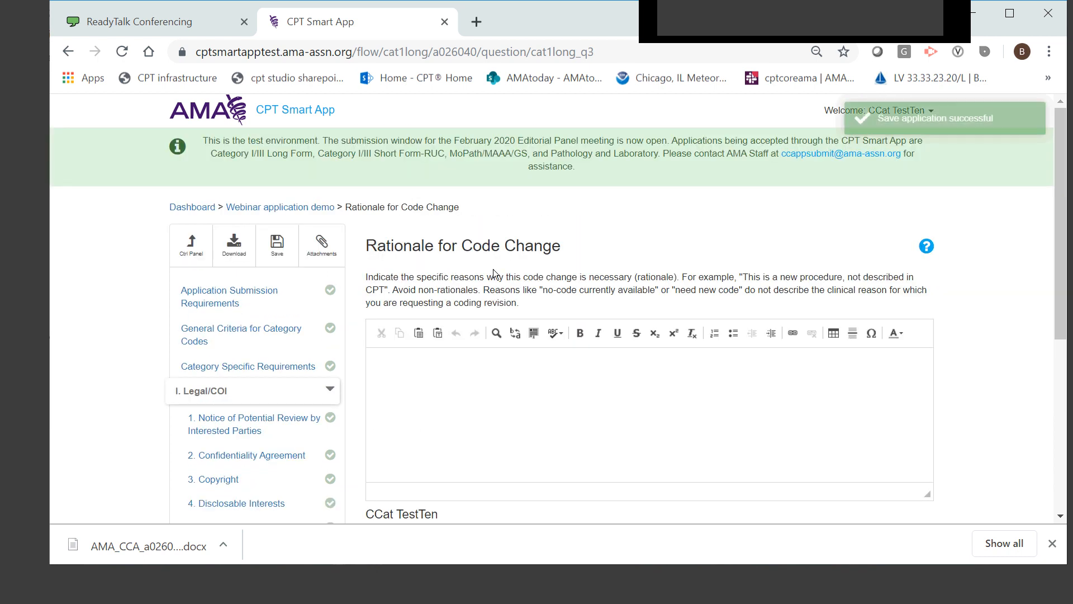
Enter "Test application rationale." as the Rationale for Code Change and advance to Proposed Code Changes
click(649, 415)
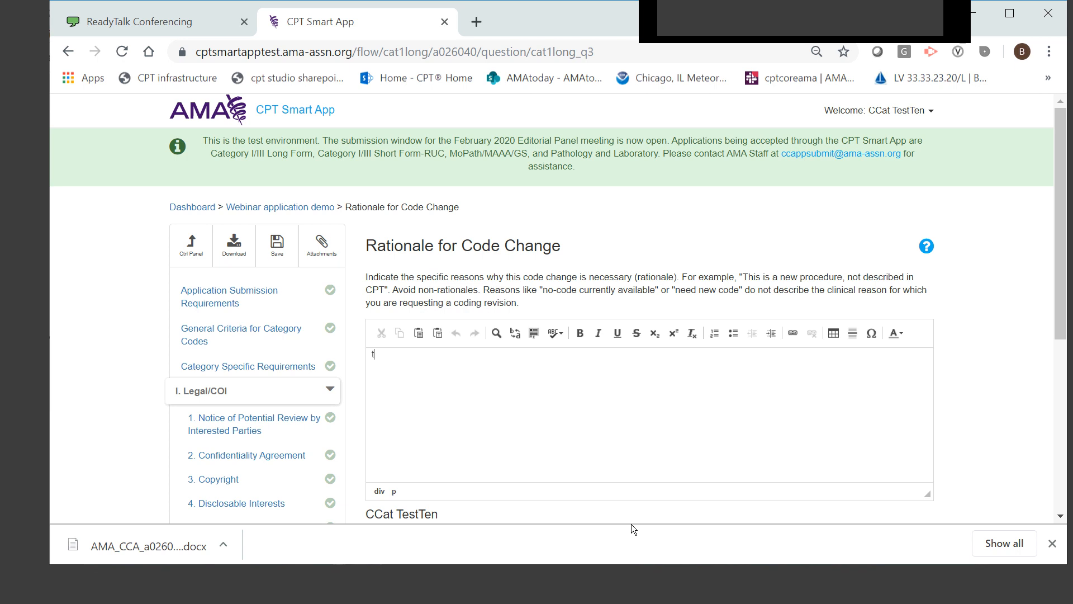
text(t)
key(BackSpace)
text(Test application rationale.)
scroll(643, 509, down, 3)
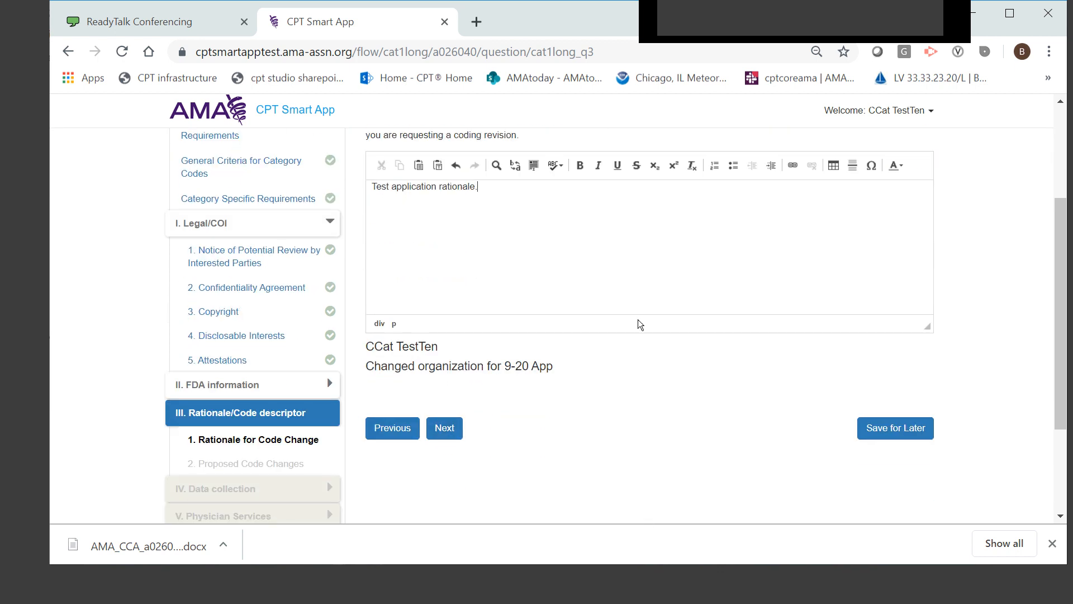
scroll(1064, 280, up, 1)
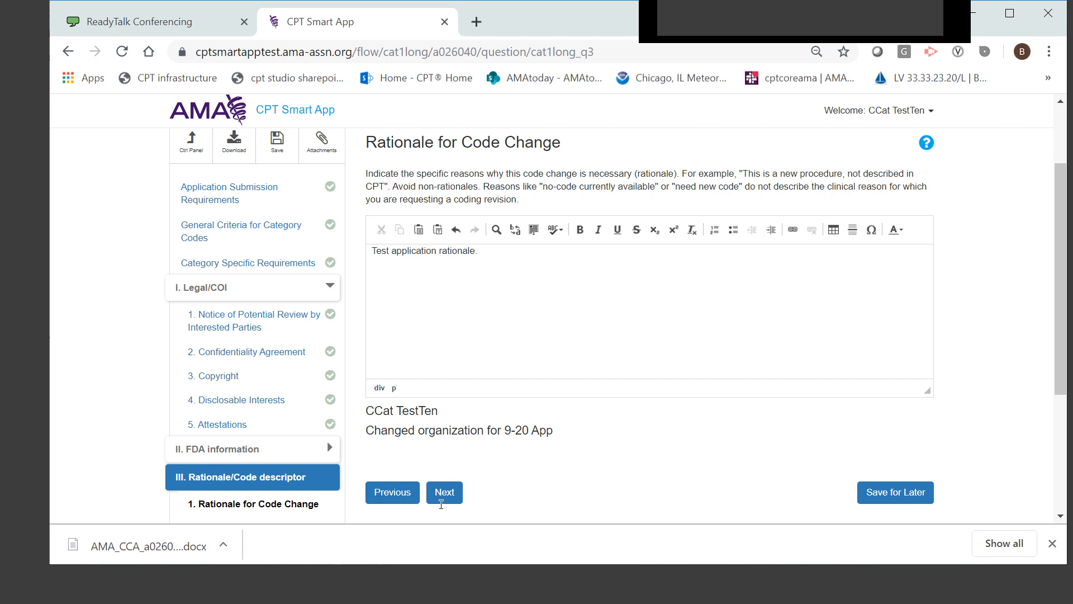
click(445, 492)
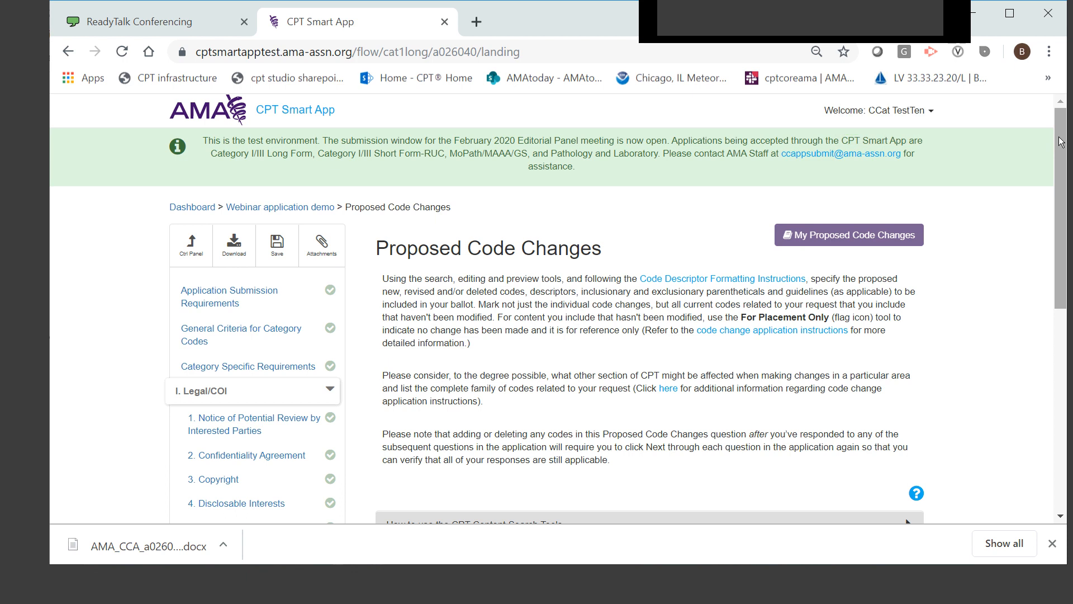
Browse the CPT content tree by expanding Surgery, Musculoskeletal System and Head to view the Head subsections
drag(1061, 141, 1072, 309)
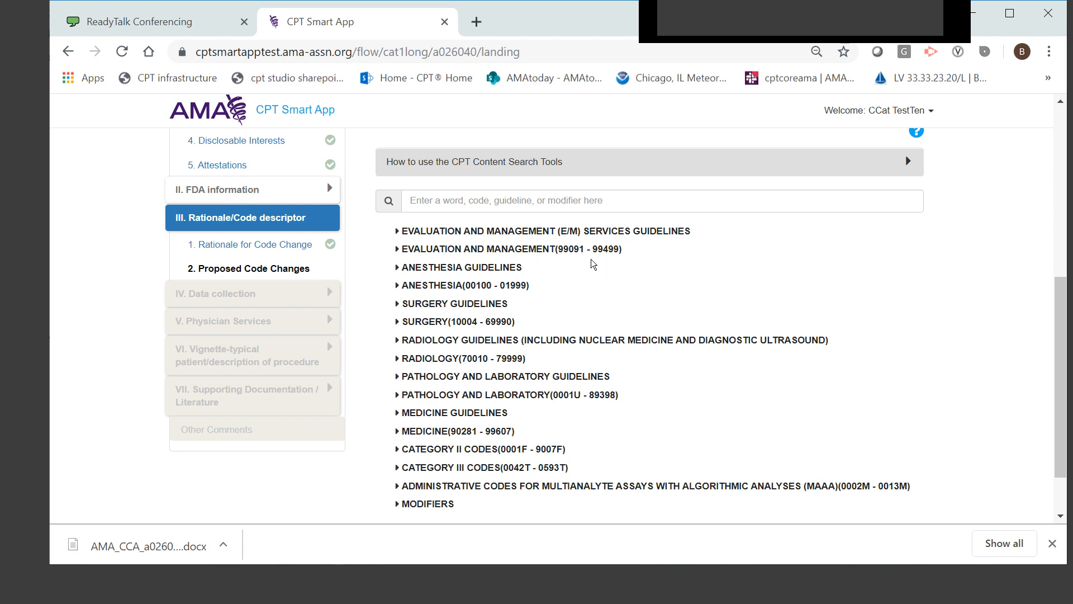
click(398, 322)
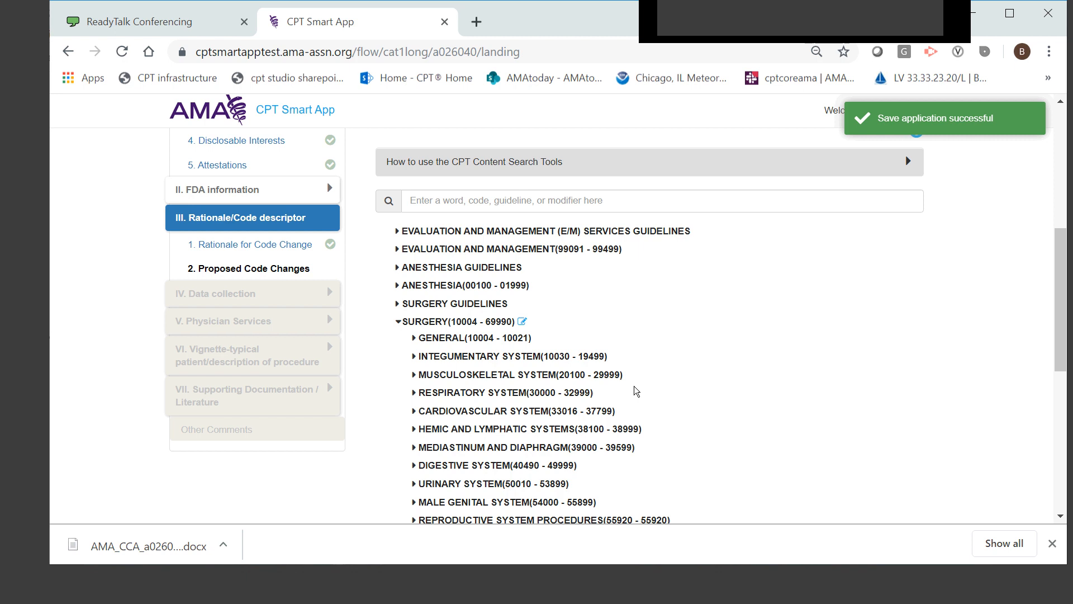
scroll(467, 196, down, 3)
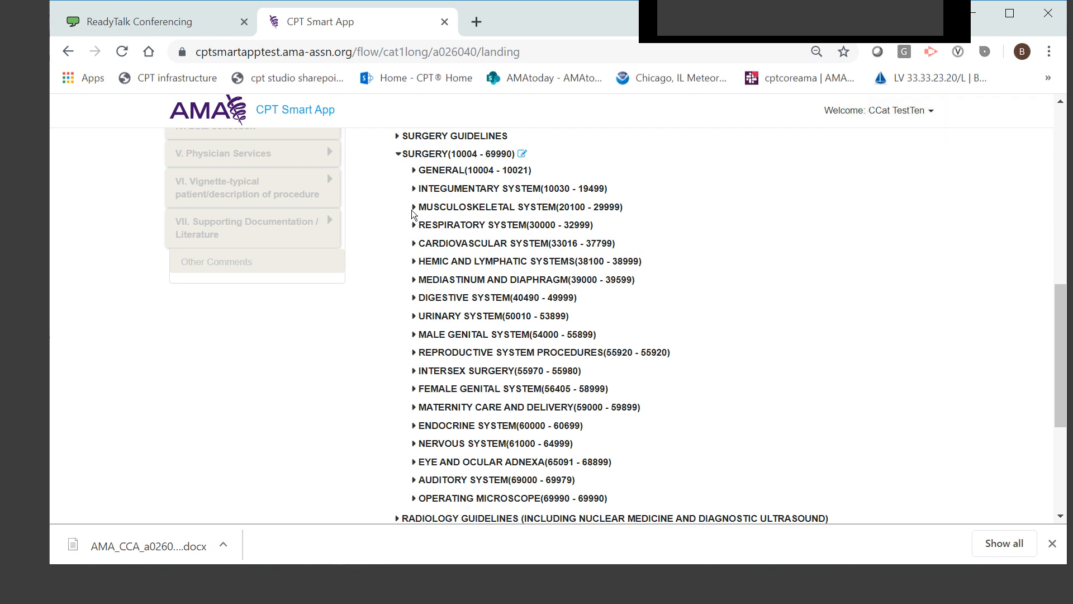
click(424, 208)
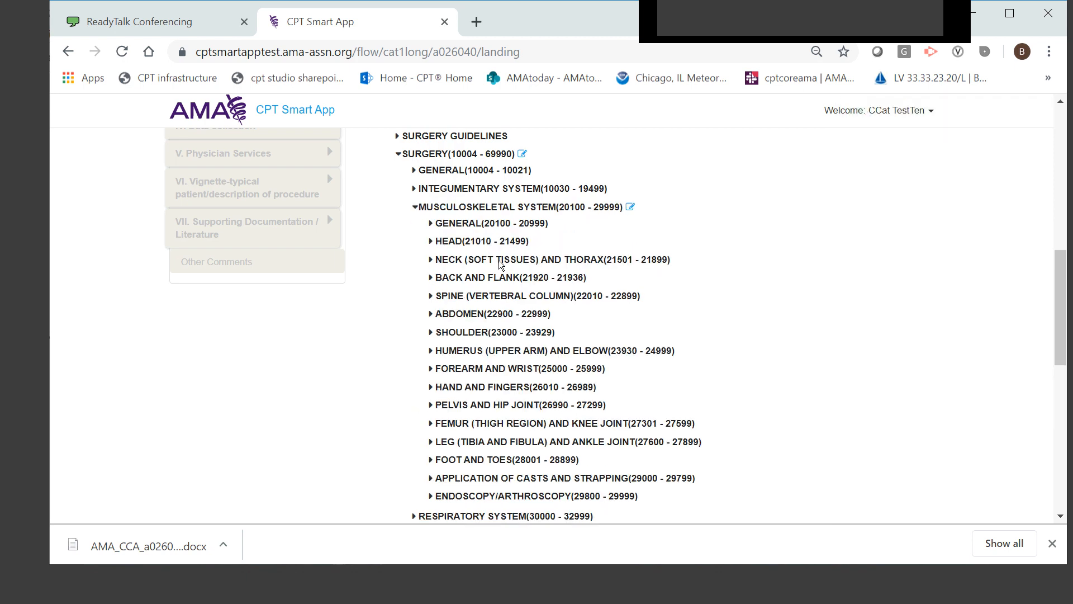
click(431, 241)
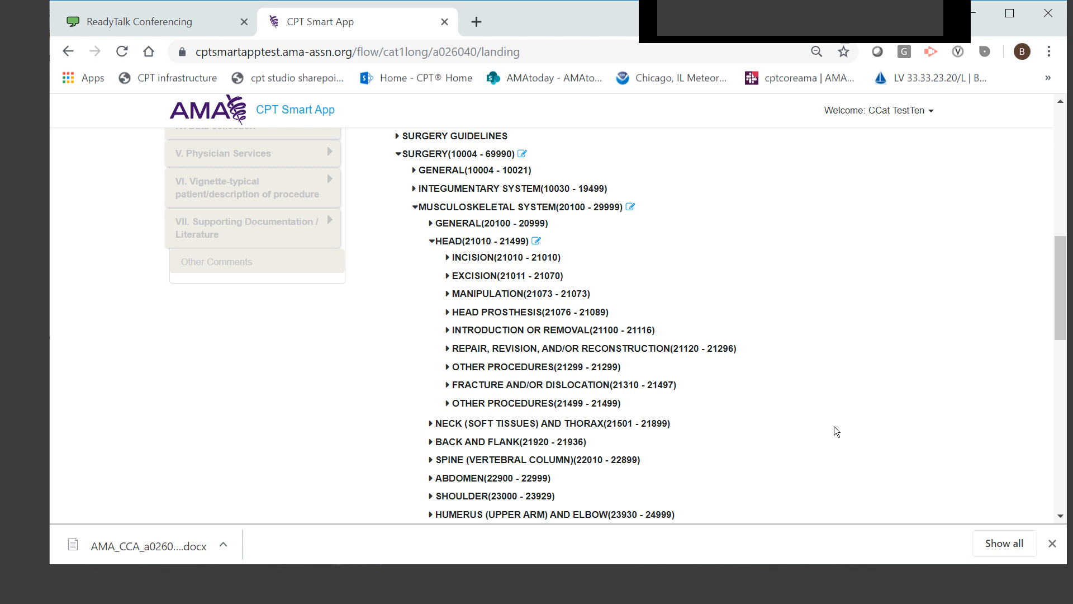
Search the CPT content for code 21076, and compare the results in Book Order and Relevance Order
scroll(838, 428, up, 4)
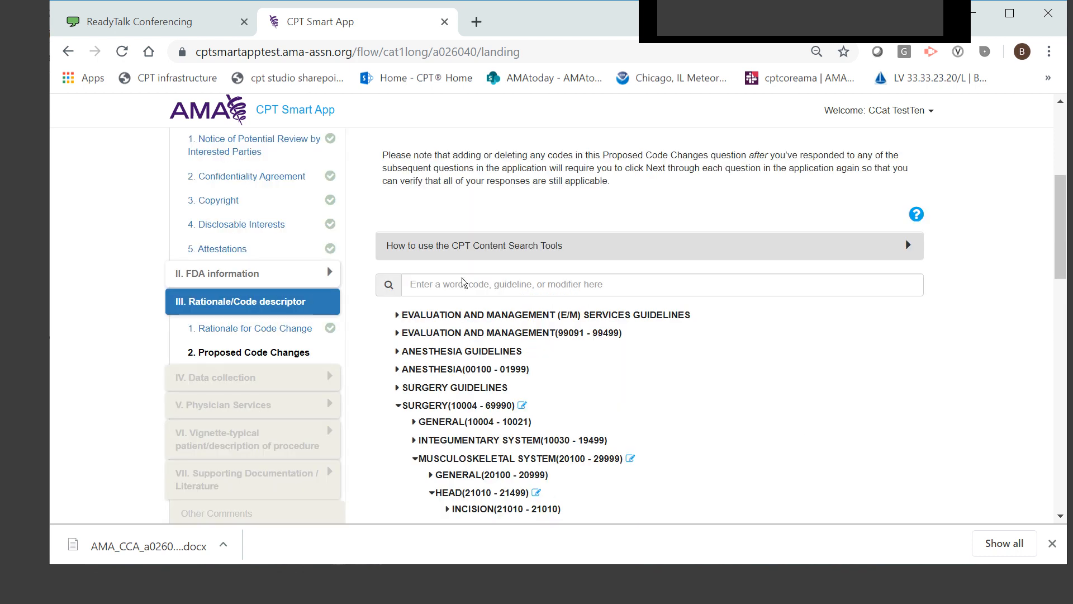
click(460, 284)
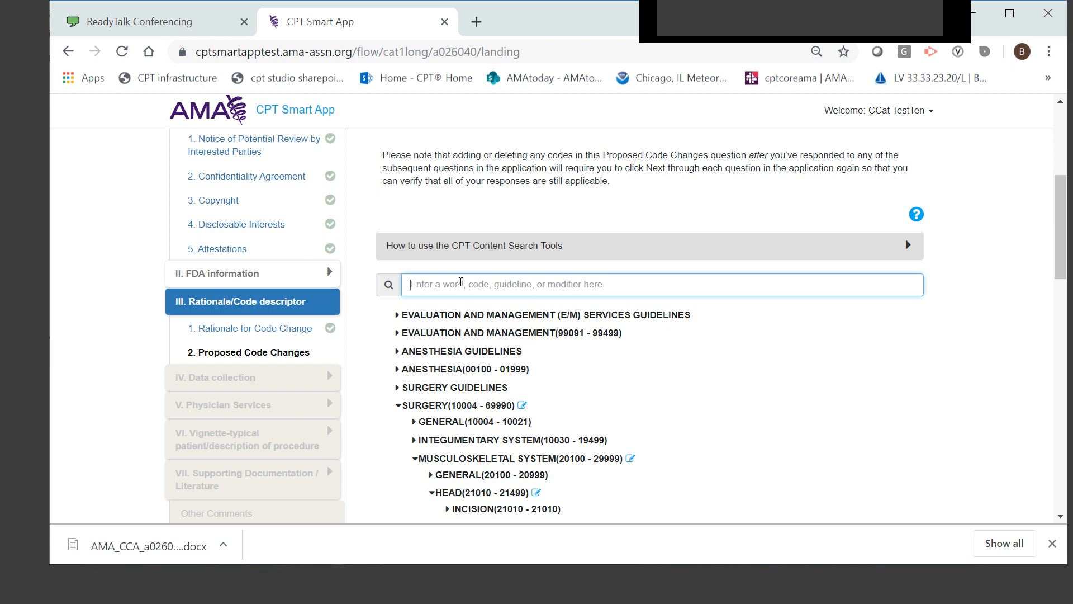
text(21076)
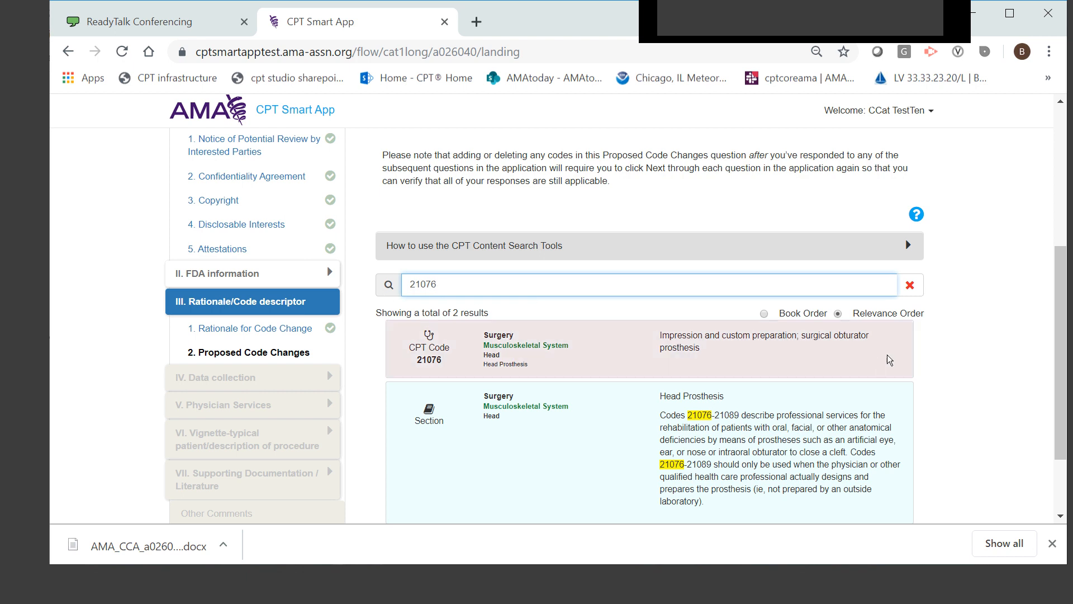
click(767, 316)
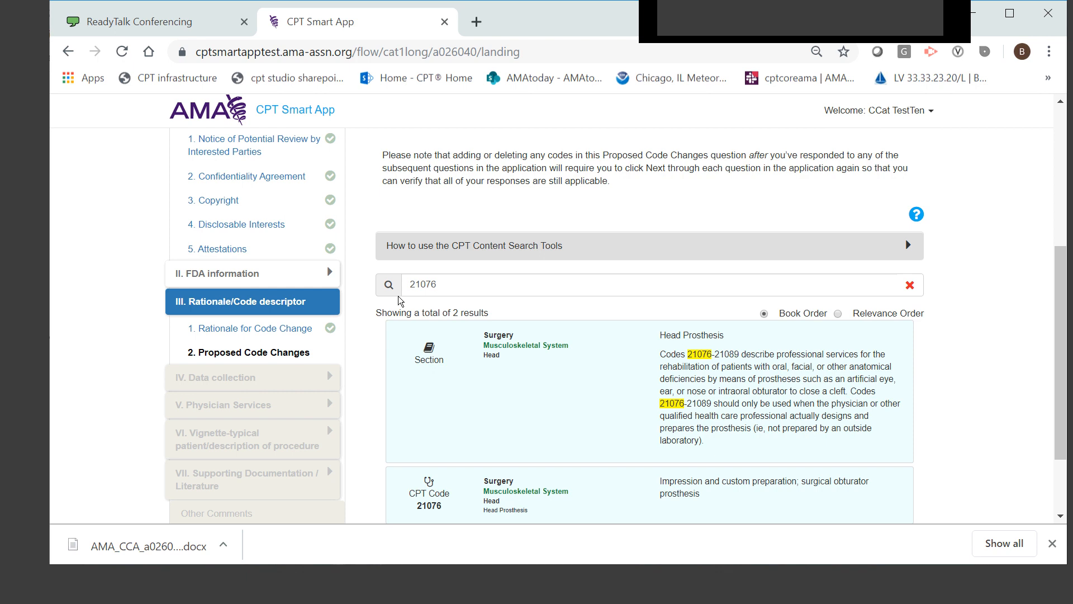
click(839, 314)
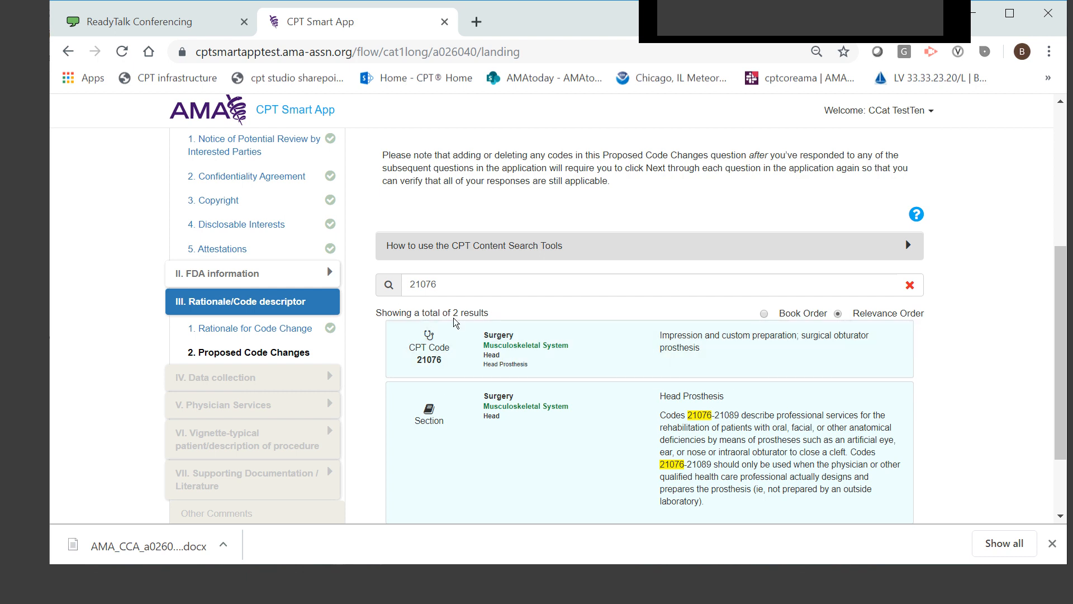
scroll(455, 319, down, 3)
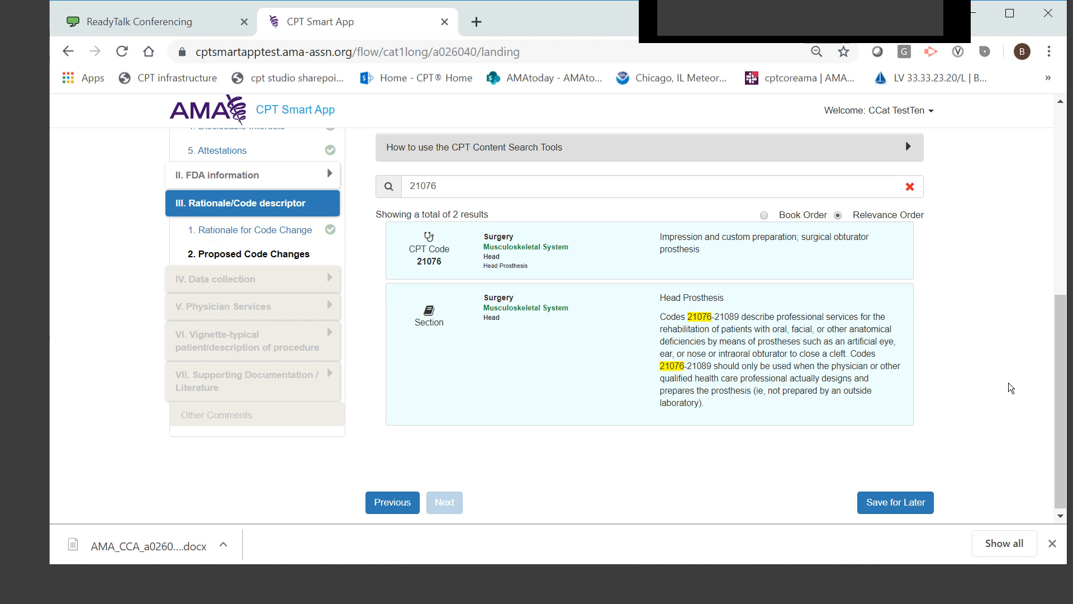
Open the CPT code 21076 search result, review the Head Prosthesis code list, and check the section heading's editor without changing it
scroll(514, 403, up, 4)
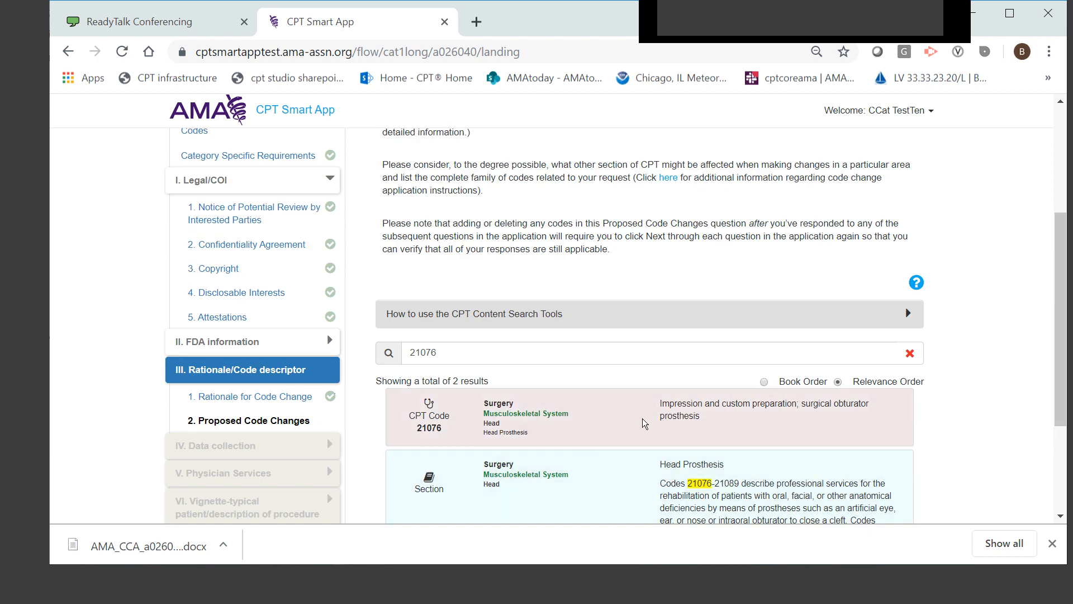
click(797, 421)
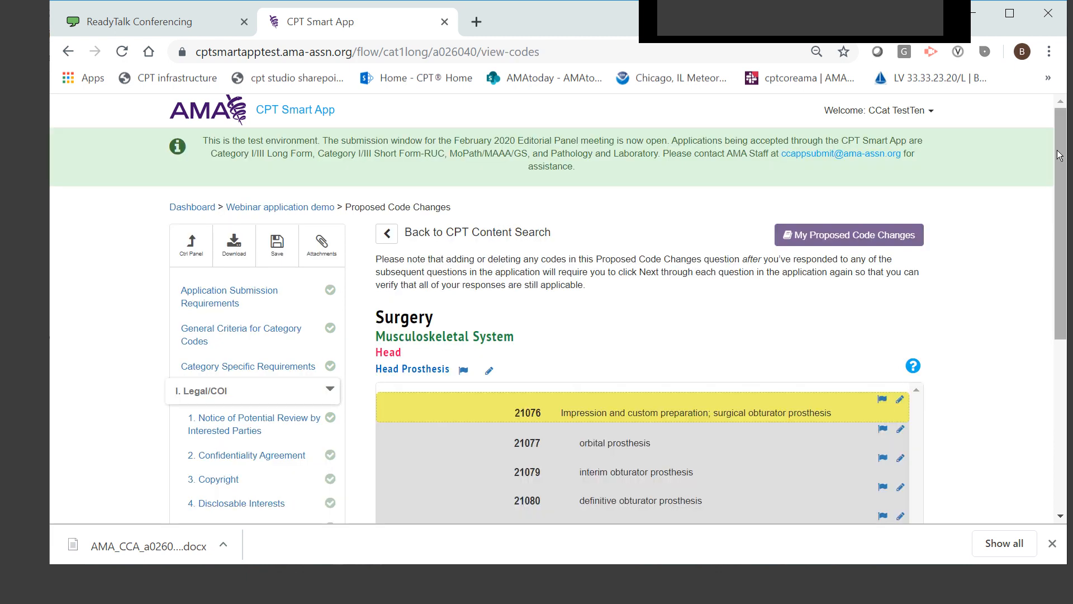
drag(1058, 155, 1071, 246)
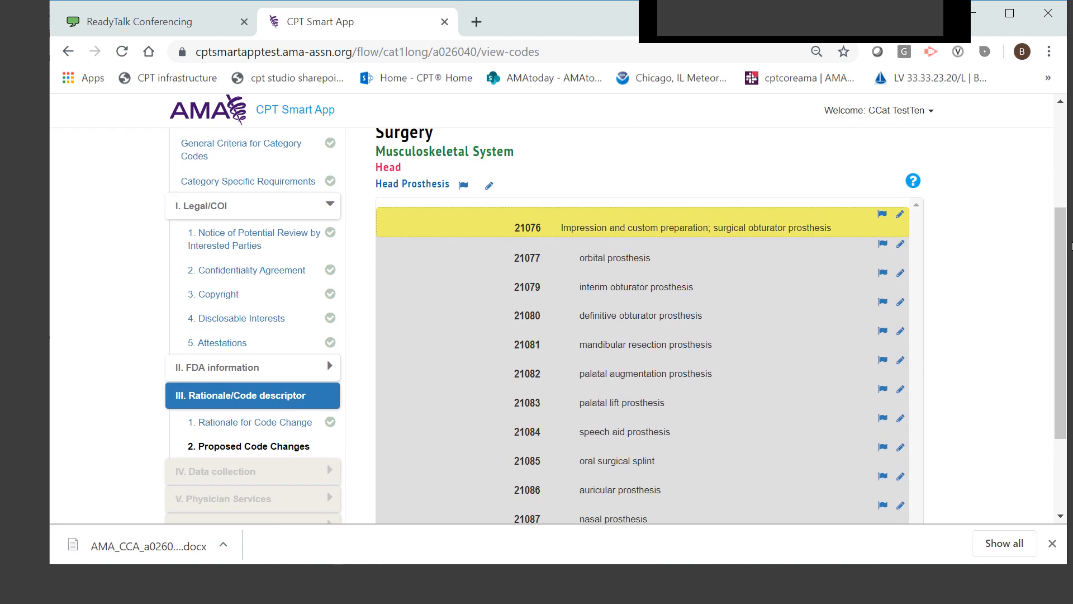
scroll(927, 297, down, 3)
scroll(913, 347, up, 5)
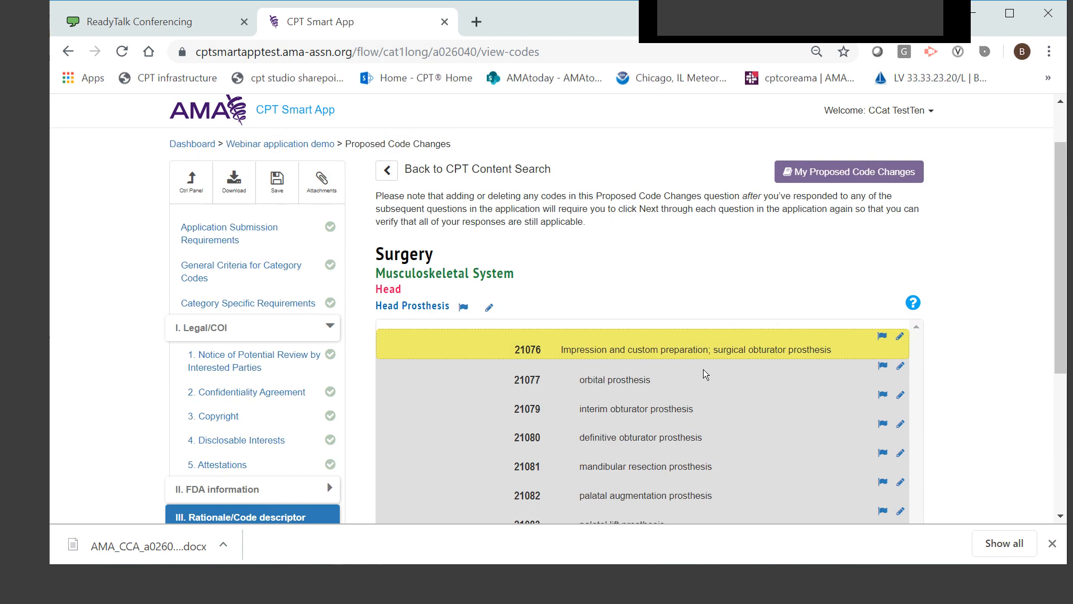
drag(1061, 230, 1061, 298)
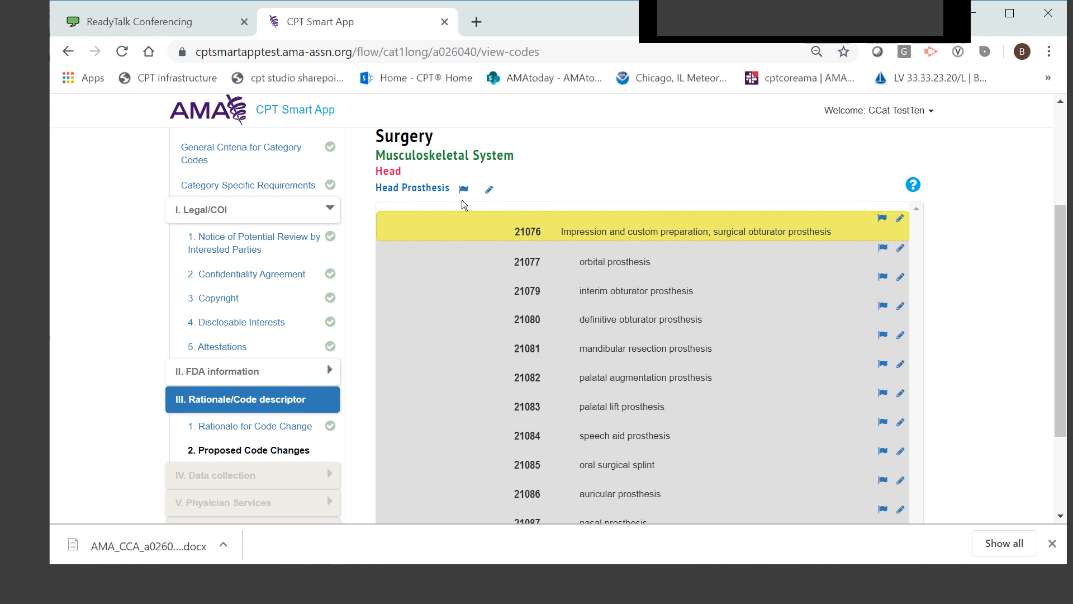
click(488, 190)
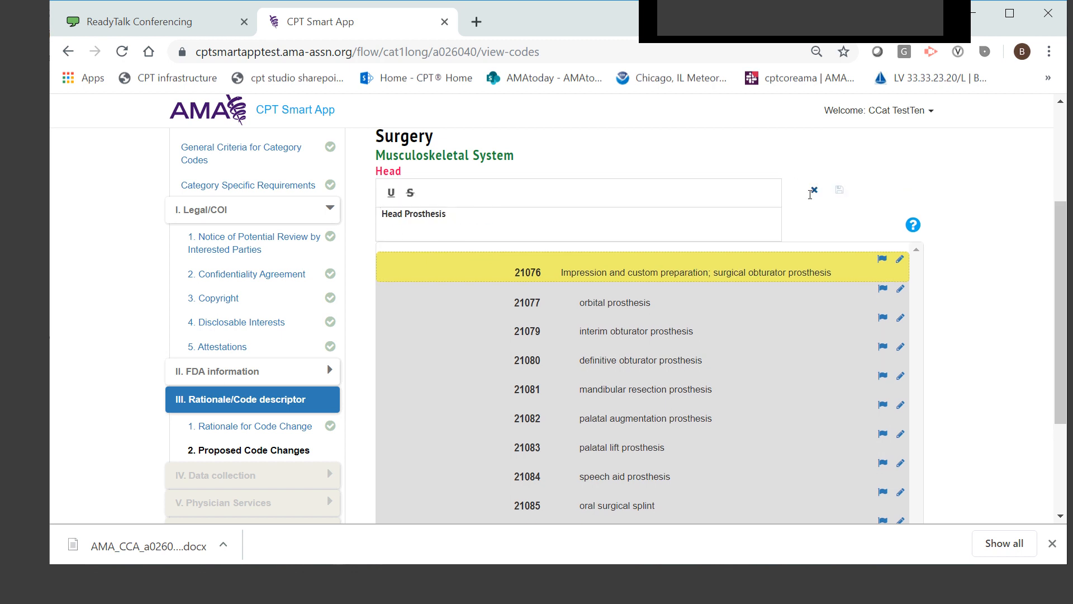
click(813, 191)
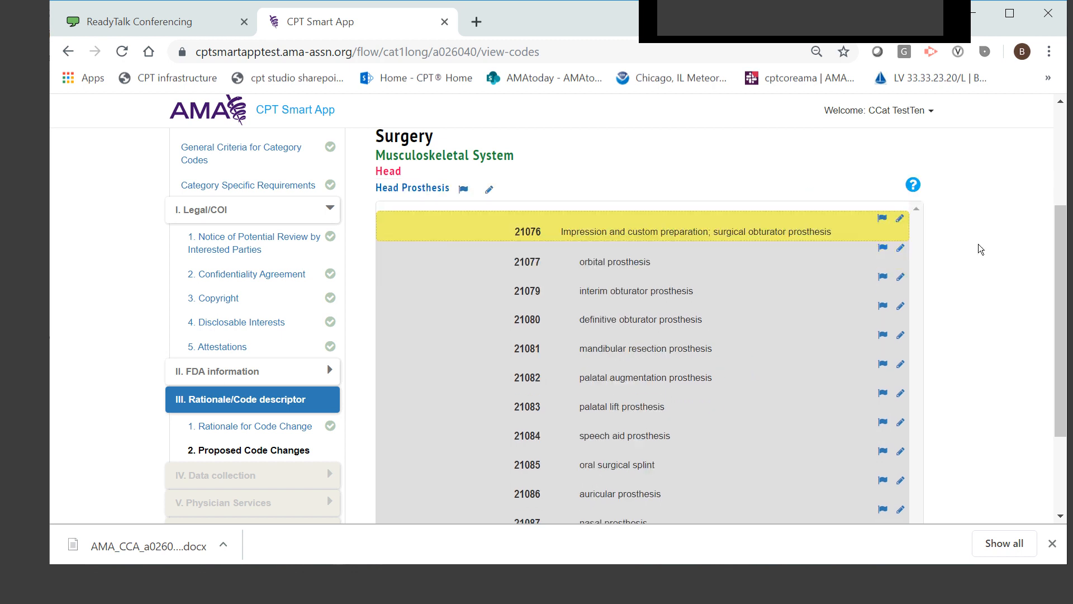
Edit code 21076 by appending "new text her." to the end of its descriptor, and save the change
scroll(982, 235, down, 2)
scroll(982, 237, up, 2)
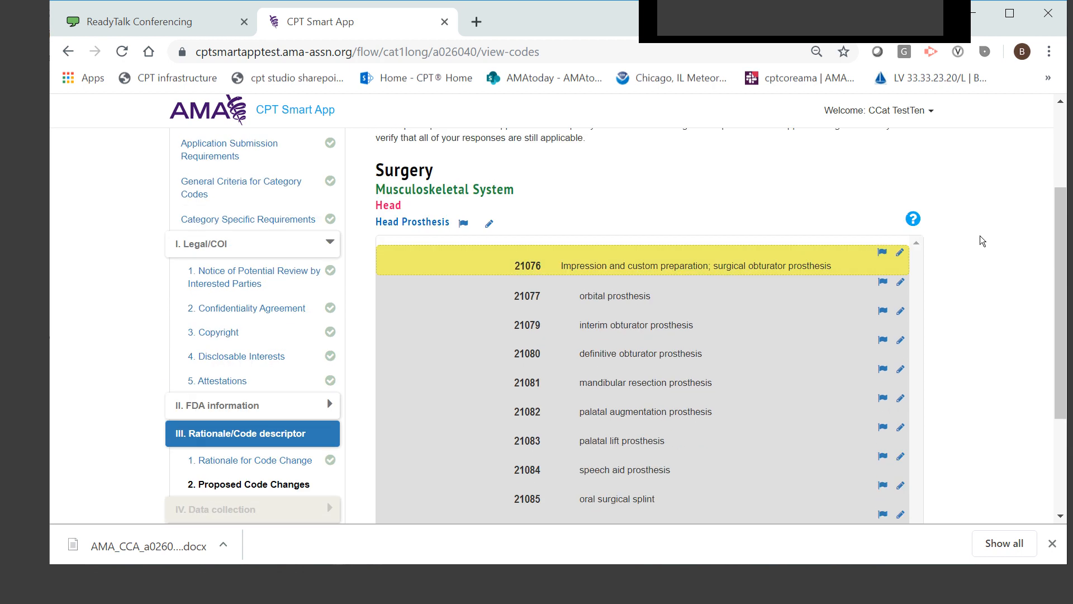
click(900, 254)
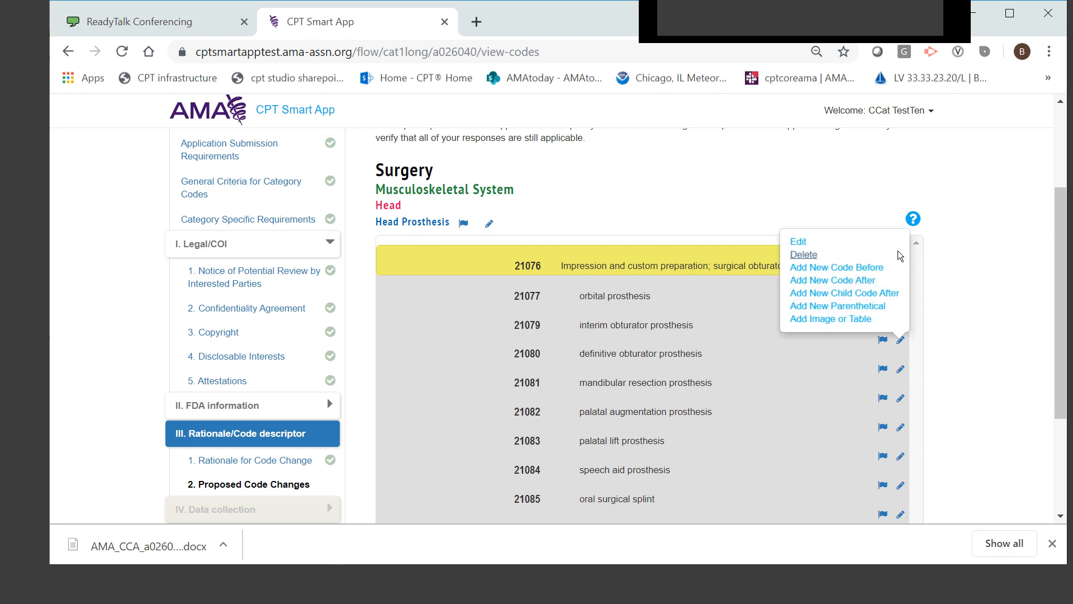
click(799, 241)
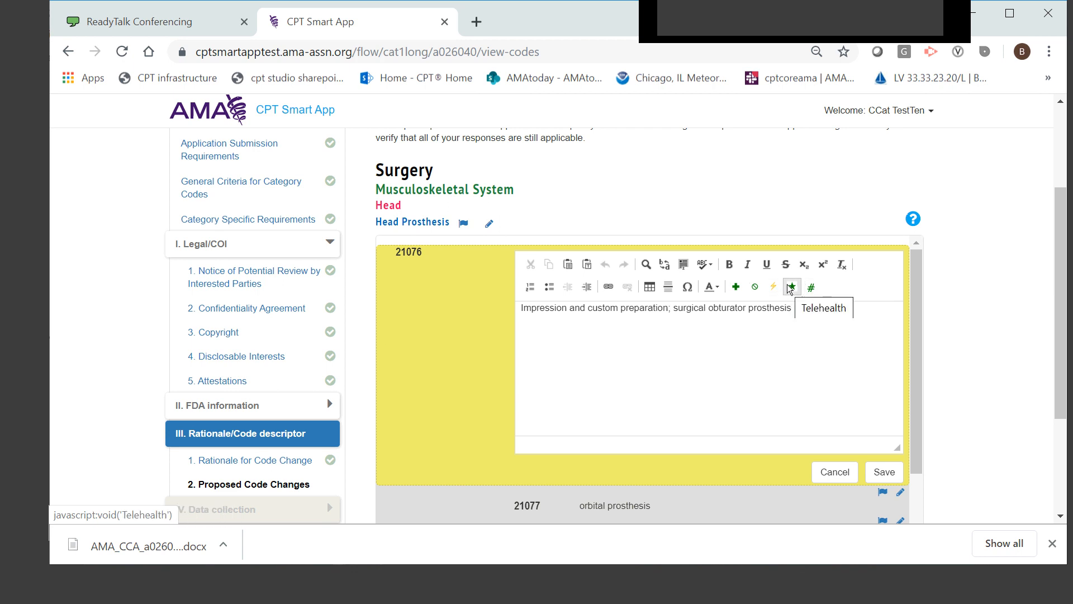
click(822, 316)
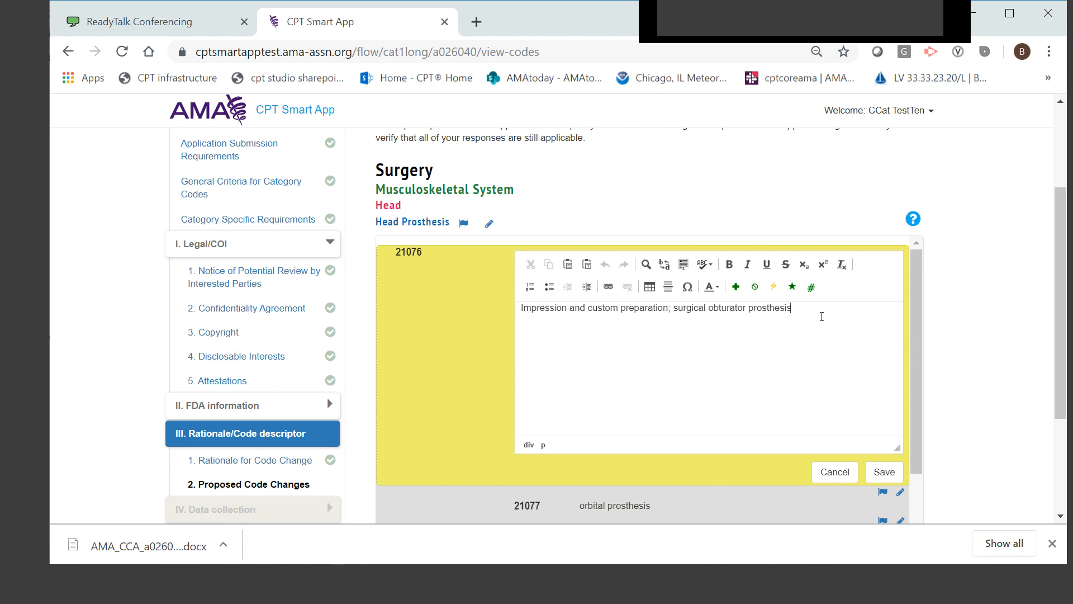
text(new text her.)
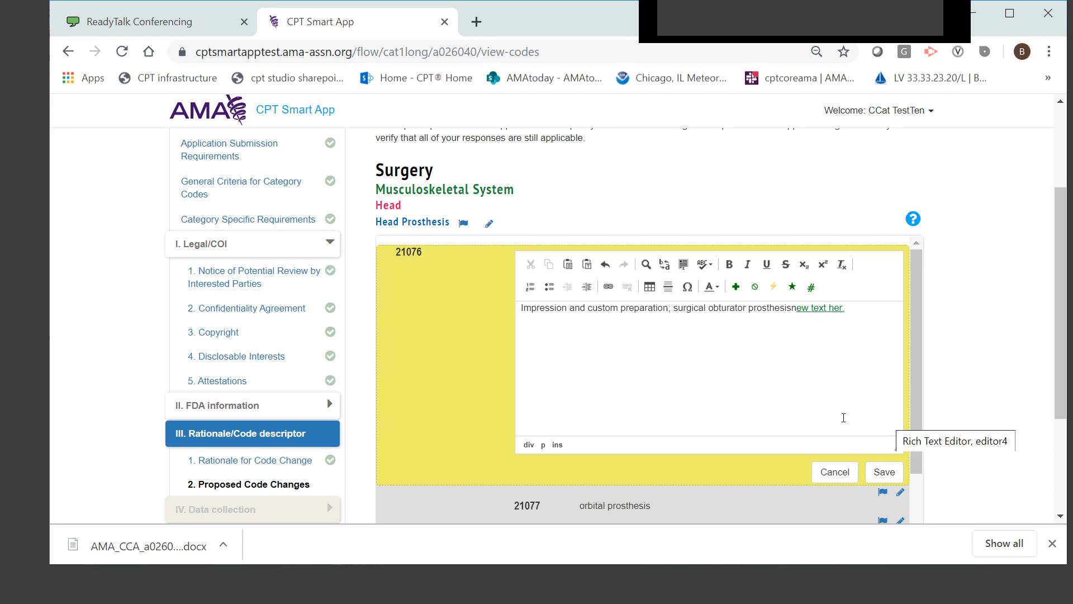
click(885, 473)
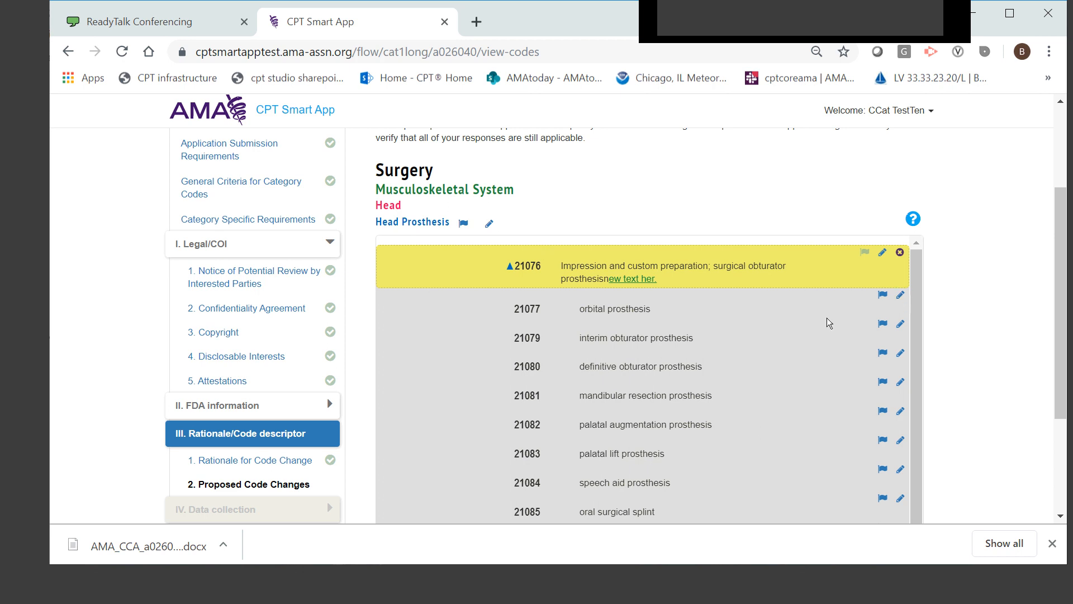
Return to the CPT content search and search for "codes 21076"
scroll(856, 408, up, 3)
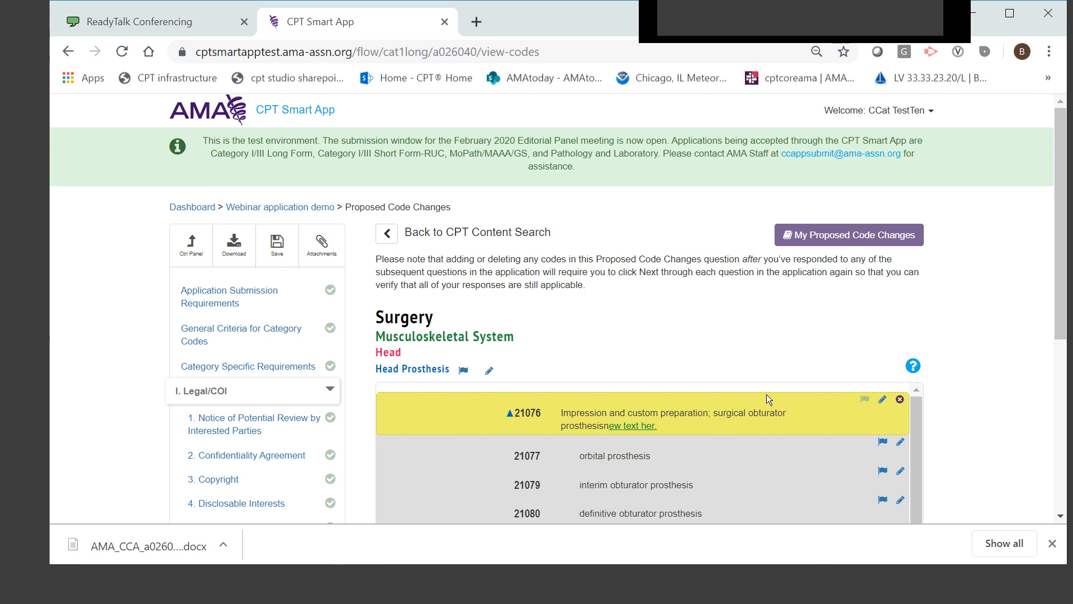
click(386, 237)
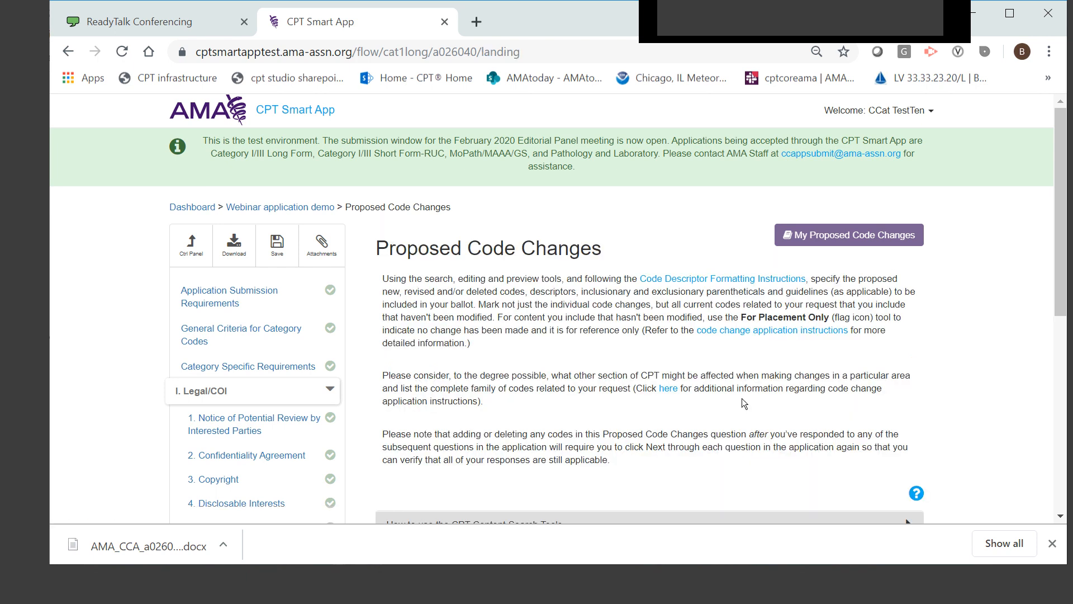
scroll(426, 383, down, 3)
double_click(468, 398)
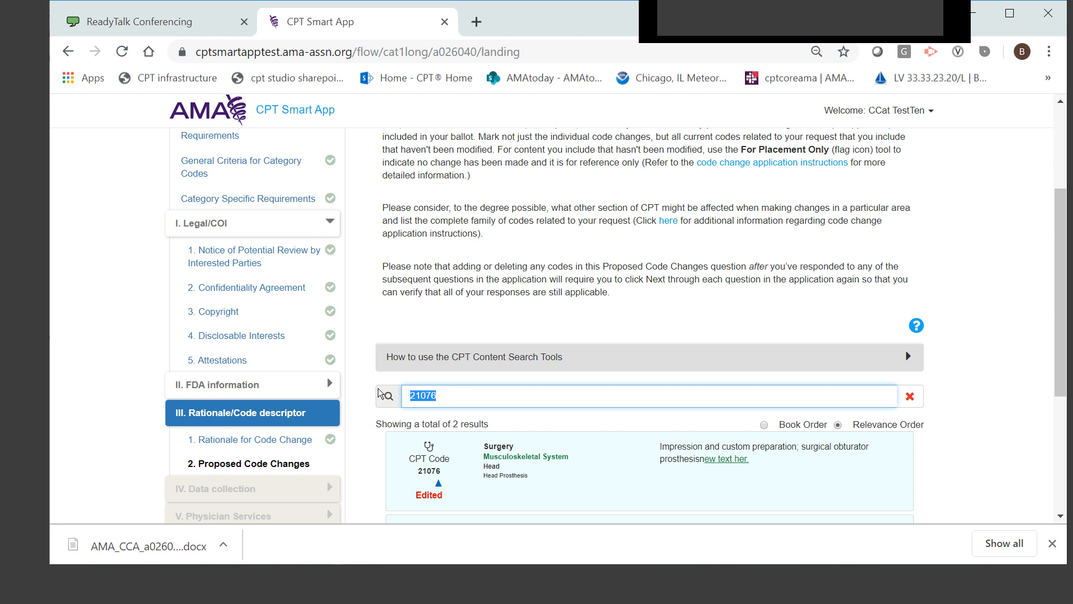
text(codes)
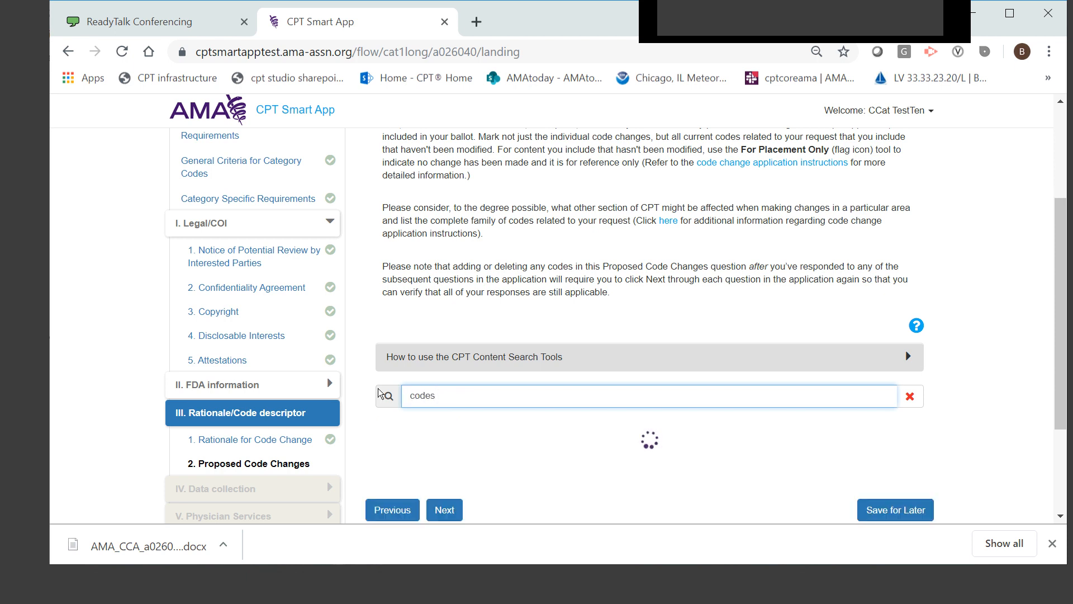
text( 21076)
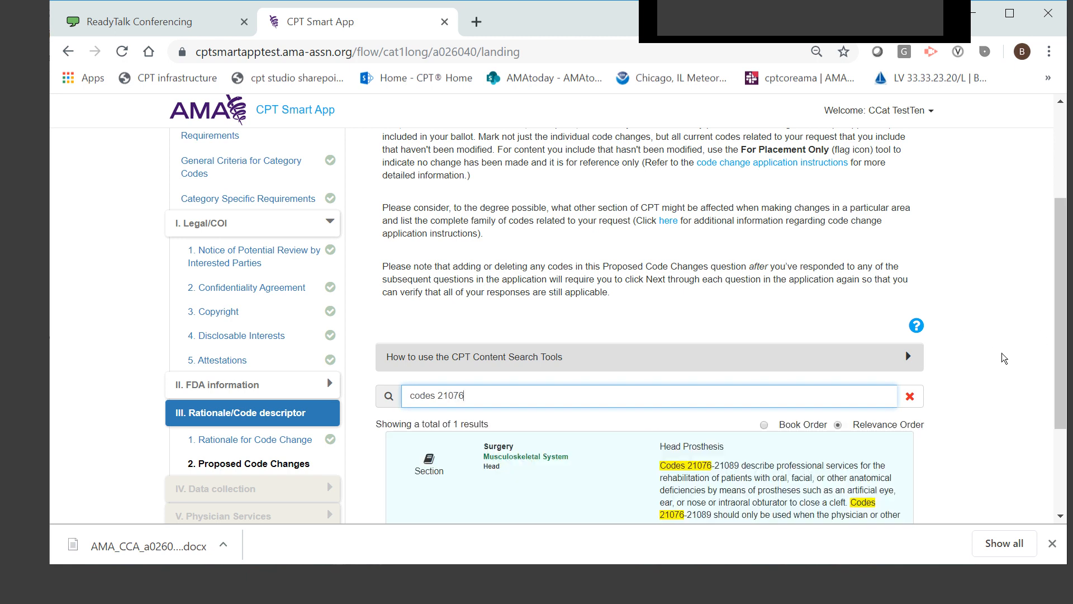
Open the Head Prosthesis section result and view its guidelines, parenthetical and related subsections
scroll(1004, 358, down, 3)
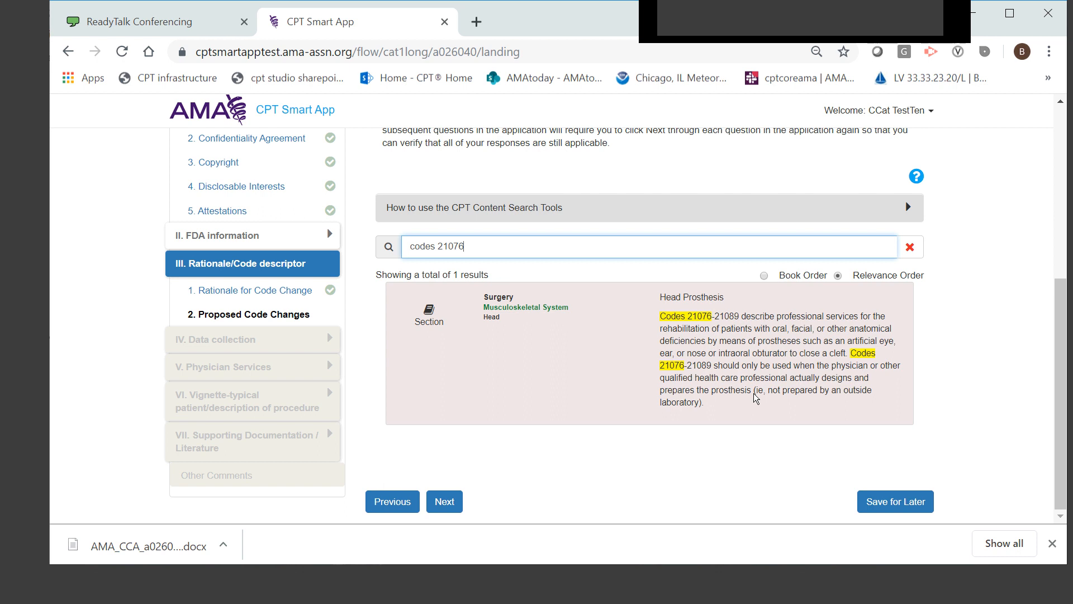
click(744, 358)
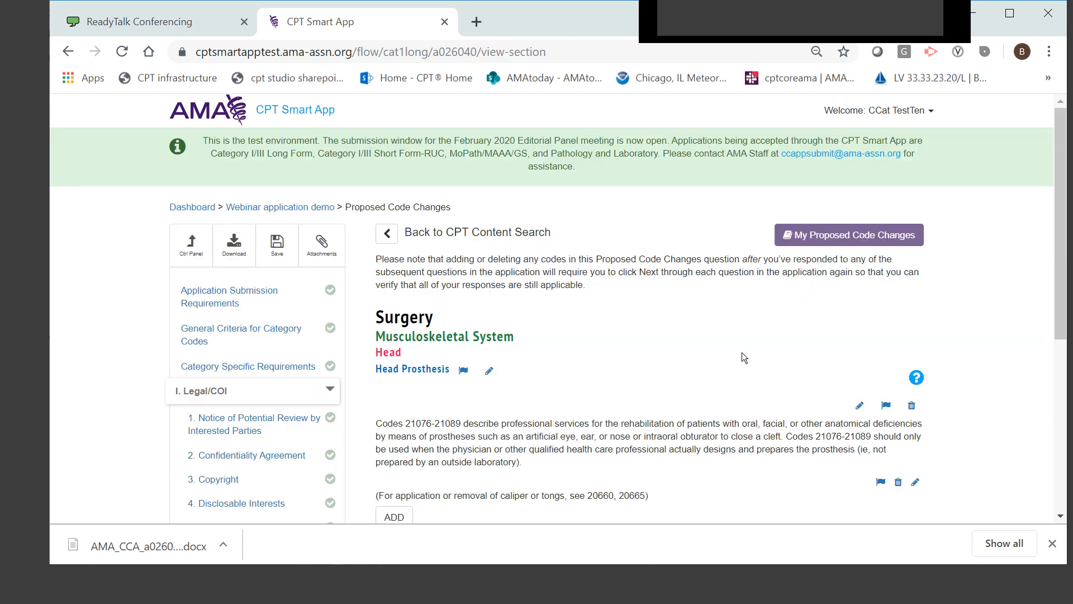
scroll(625, 363, down, 3)
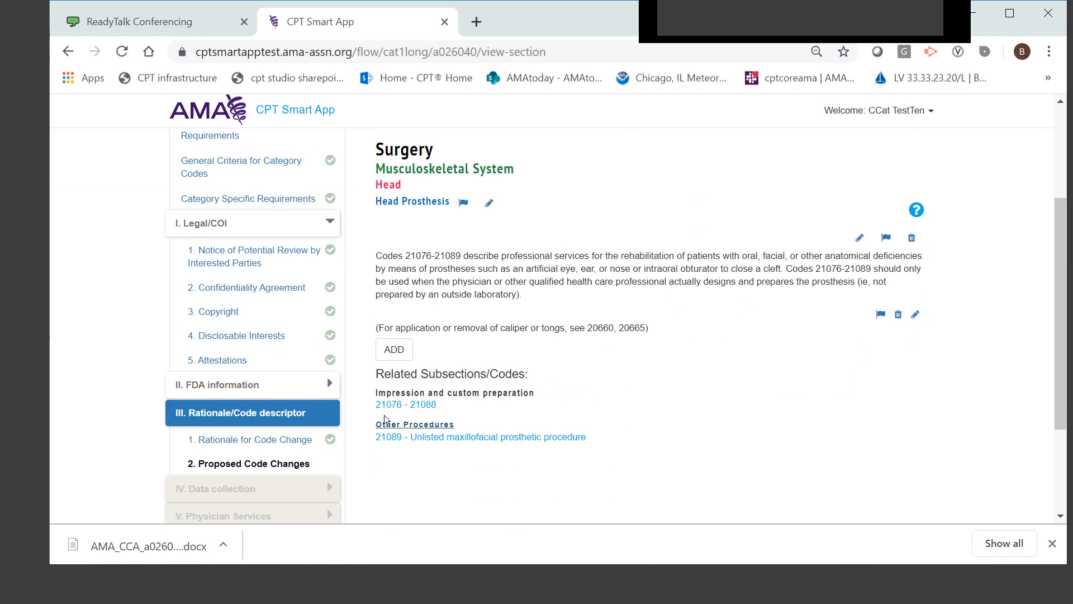
scroll(687, 368, up, 2)
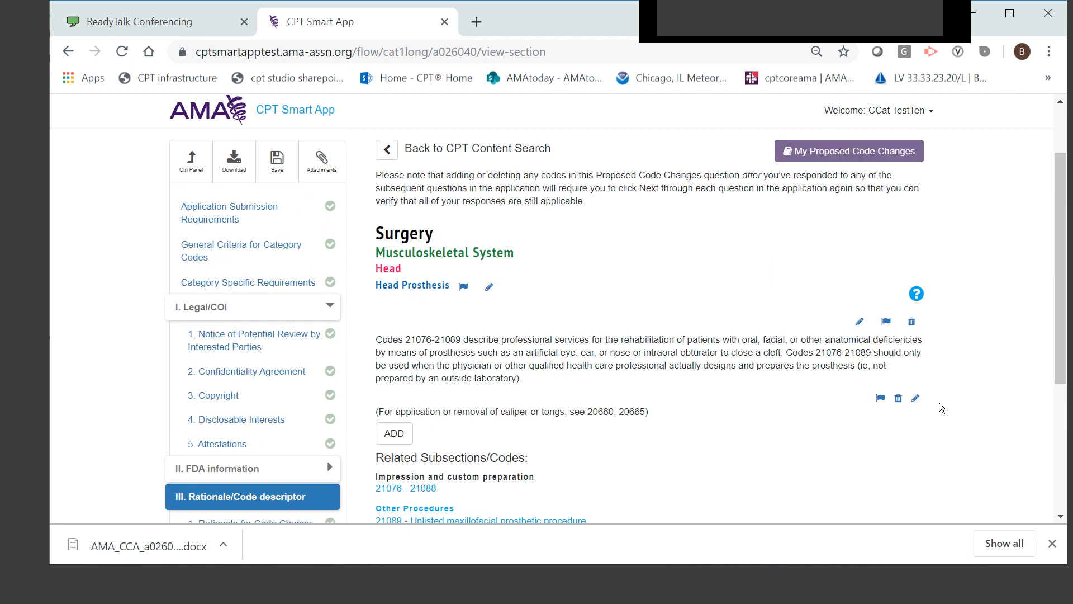
click(860, 322)
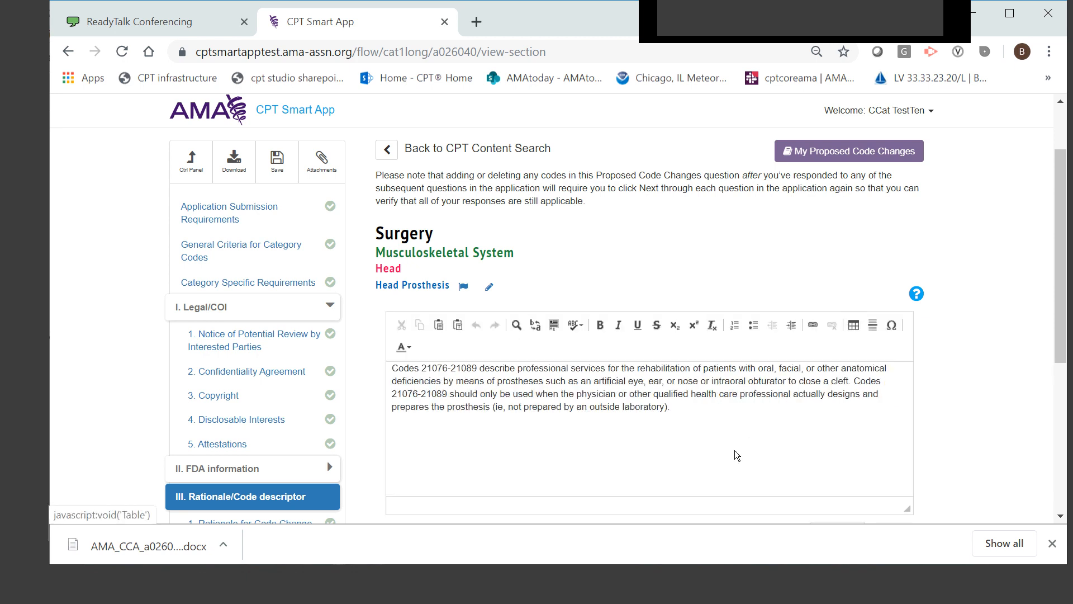
text(laboratory).)
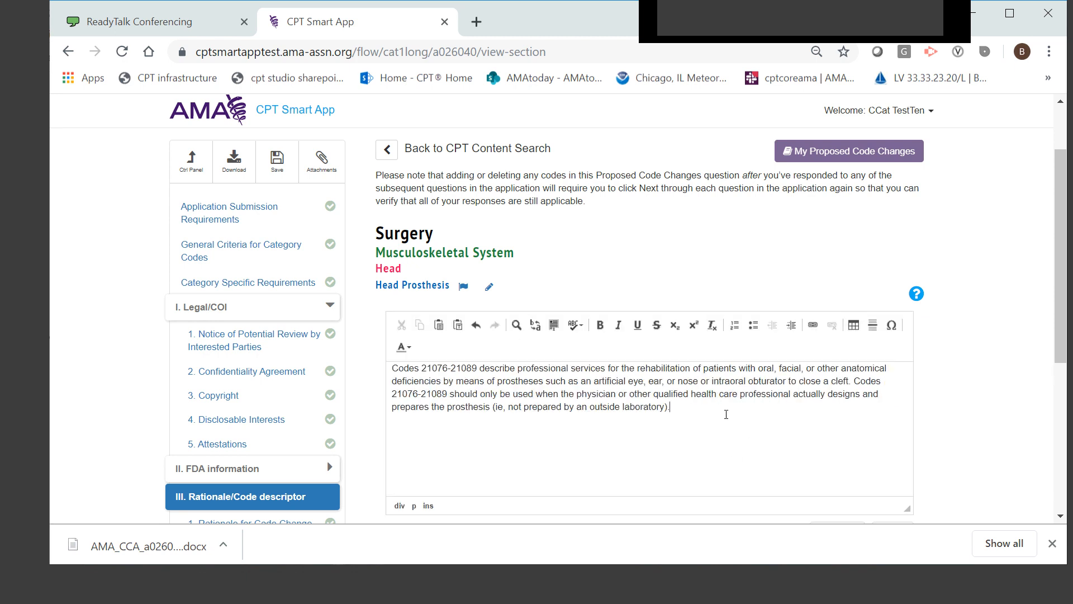
text(New information here)
scroll(726, 414, down, 3)
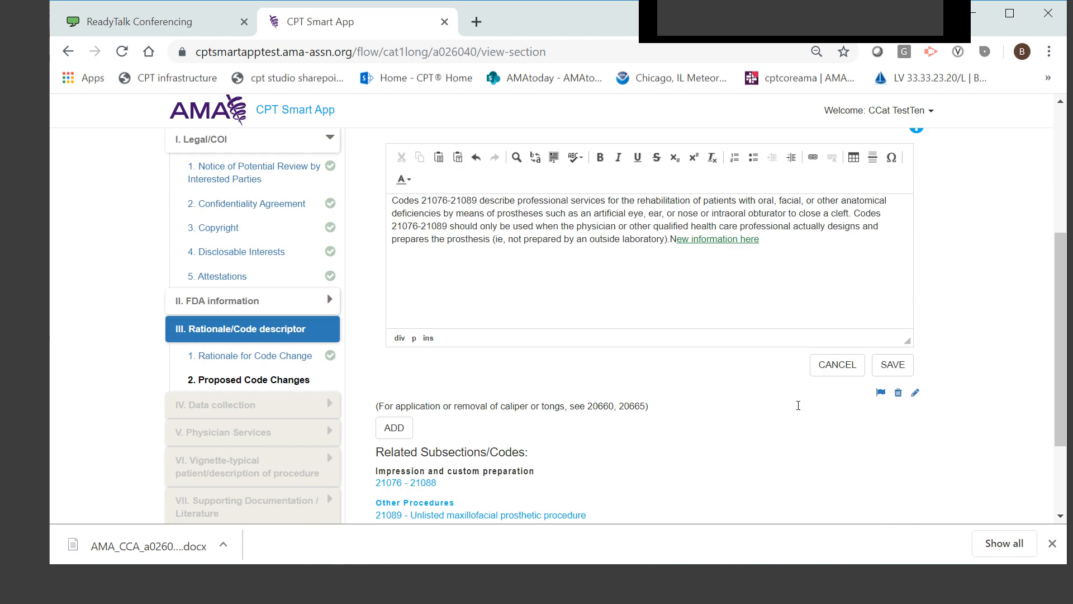
click(904, 366)
scroll(982, 360, up, 2)
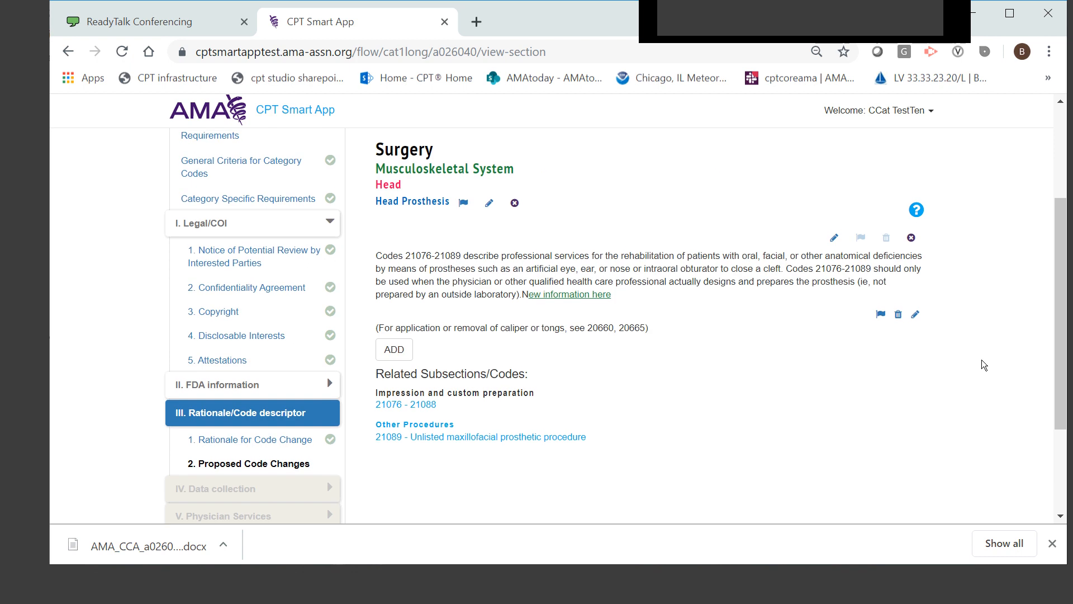
Open My Proposed Code Changes and review the edited Head Prosthesis guideline and code 21076 entries
scroll(980, 361, down, 2)
scroll(943, 323, up, 3)
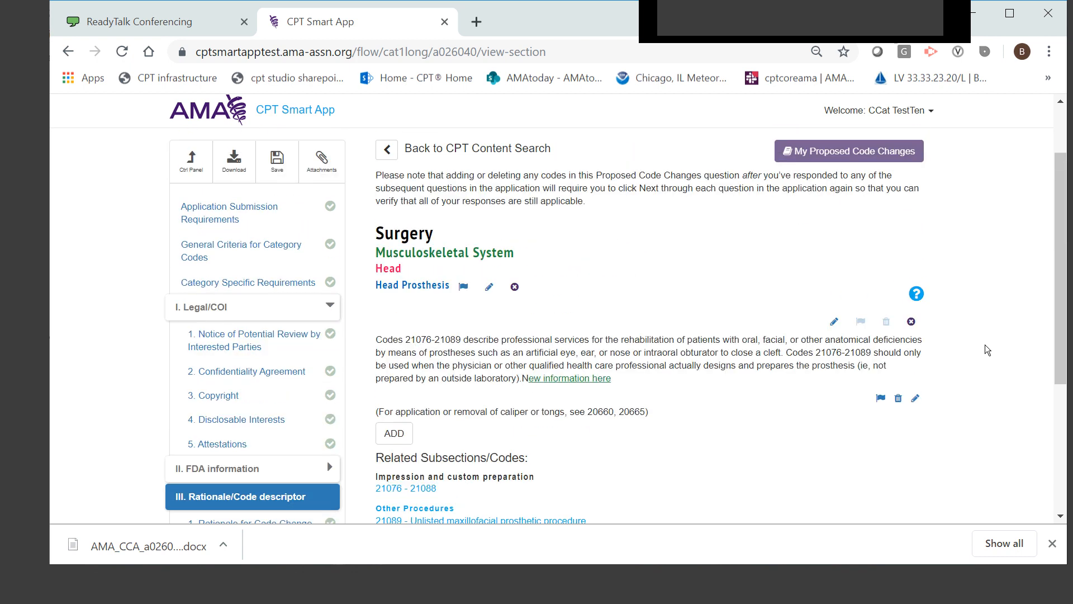
scroll(990, 285, up, 2)
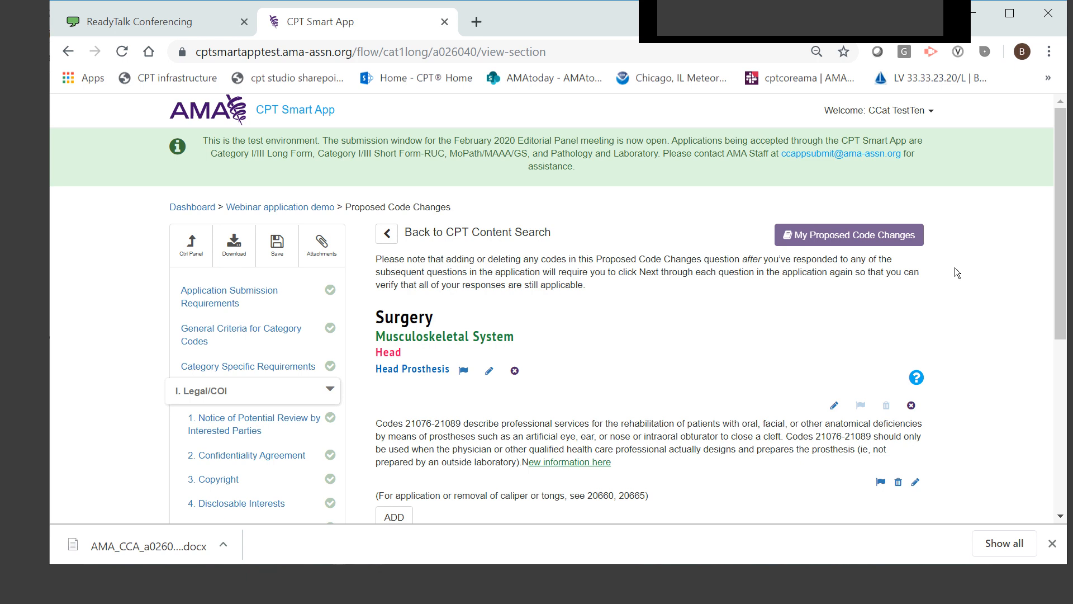
click(822, 230)
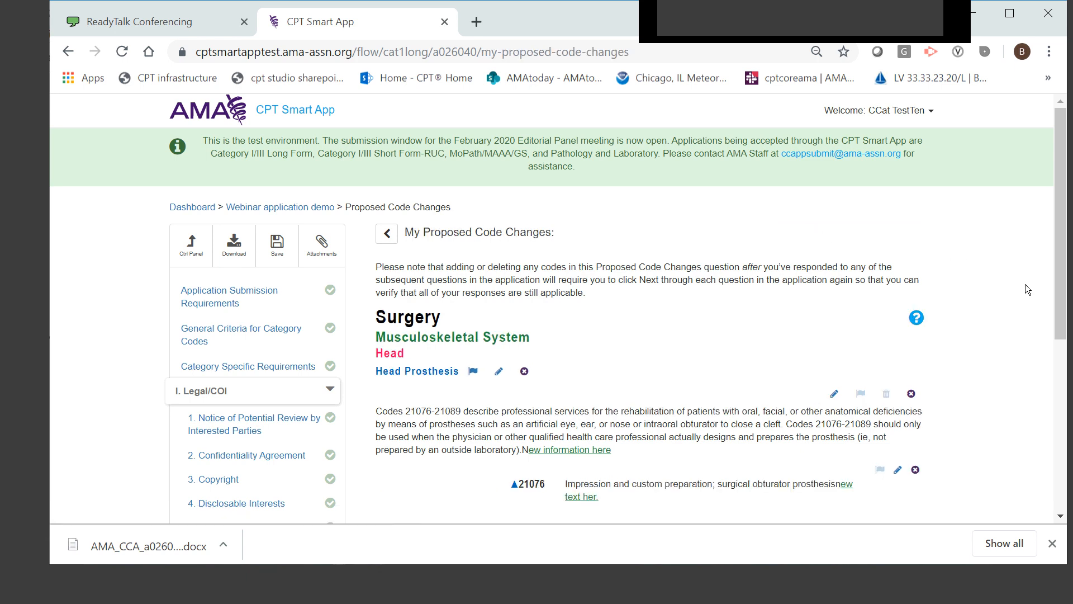
scroll(1007, 296, down, 1)
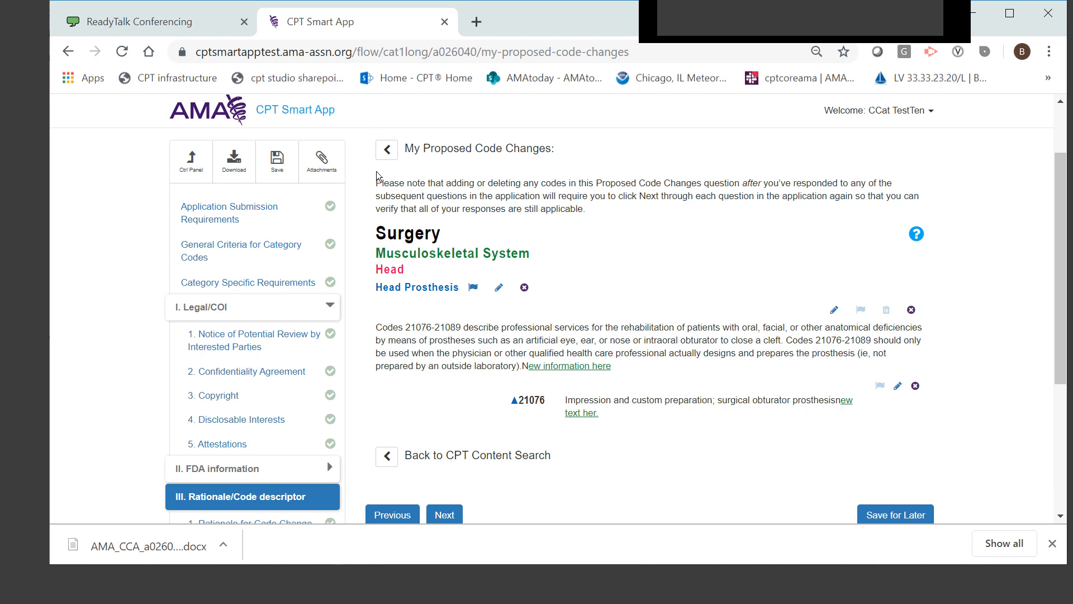
Return to the CPT content search and search for code 21110
click(387, 148)
scroll(748, 381, down, 3)
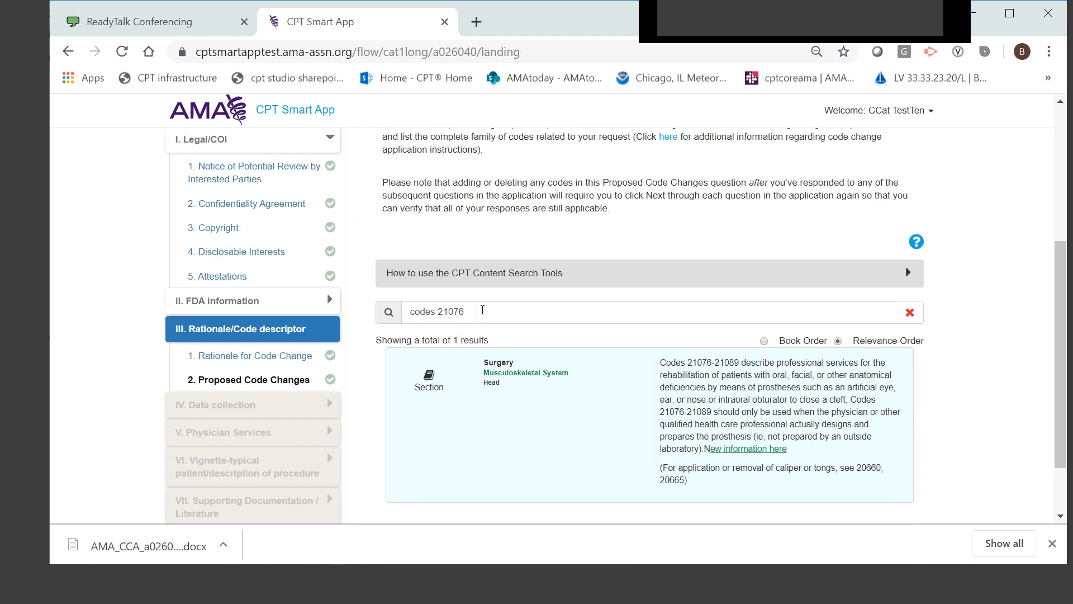
drag(482, 311, 375, 312)
text(211)
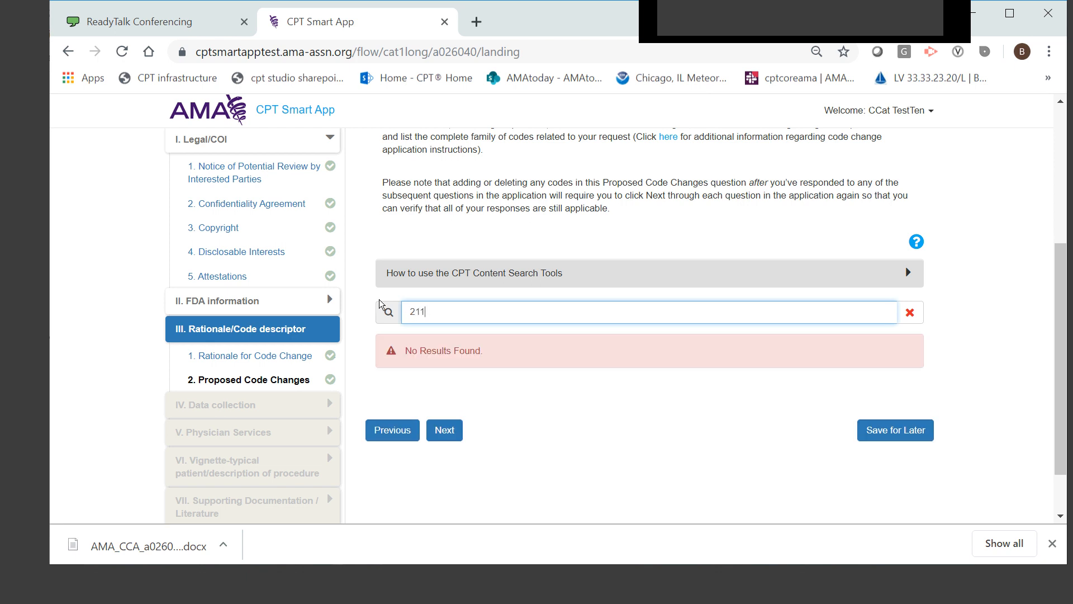
text(10)
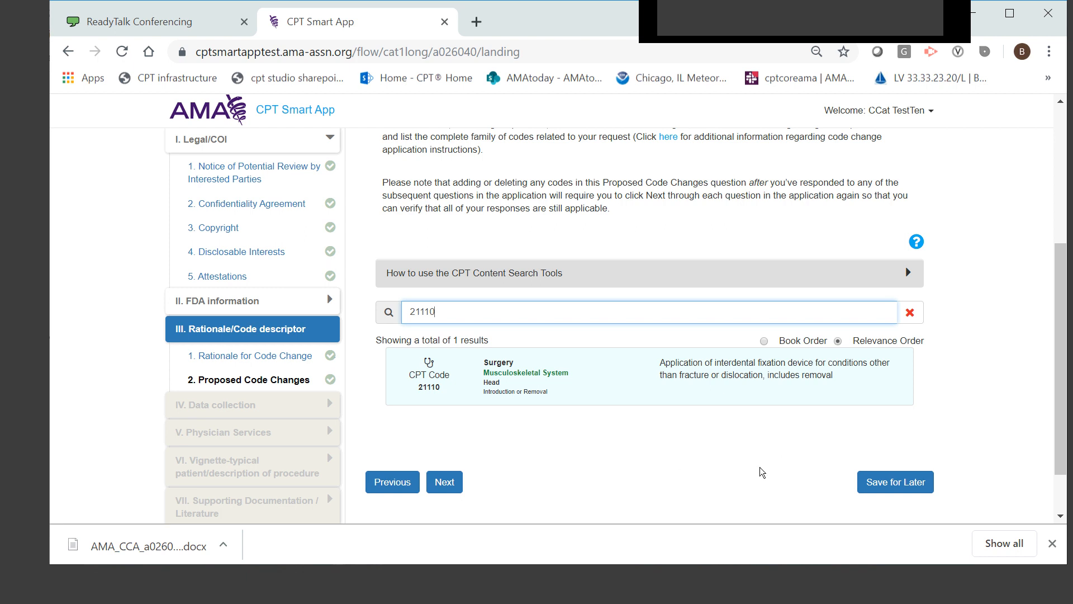
Open the code 21110 result and add a new child code with the temporary identifier 21X12 after it
click(763, 382)
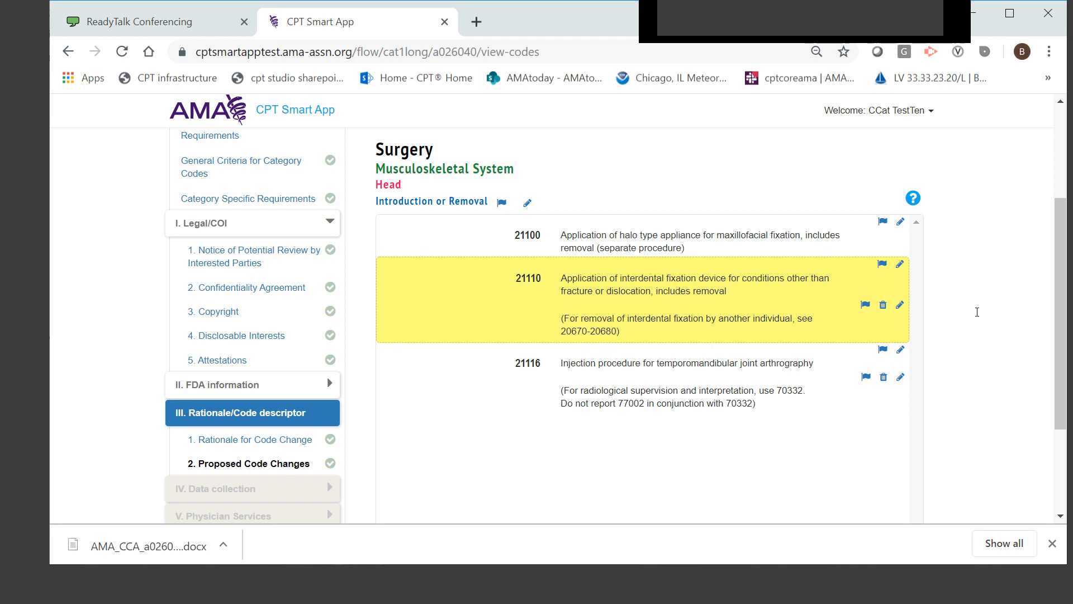
click(901, 265)
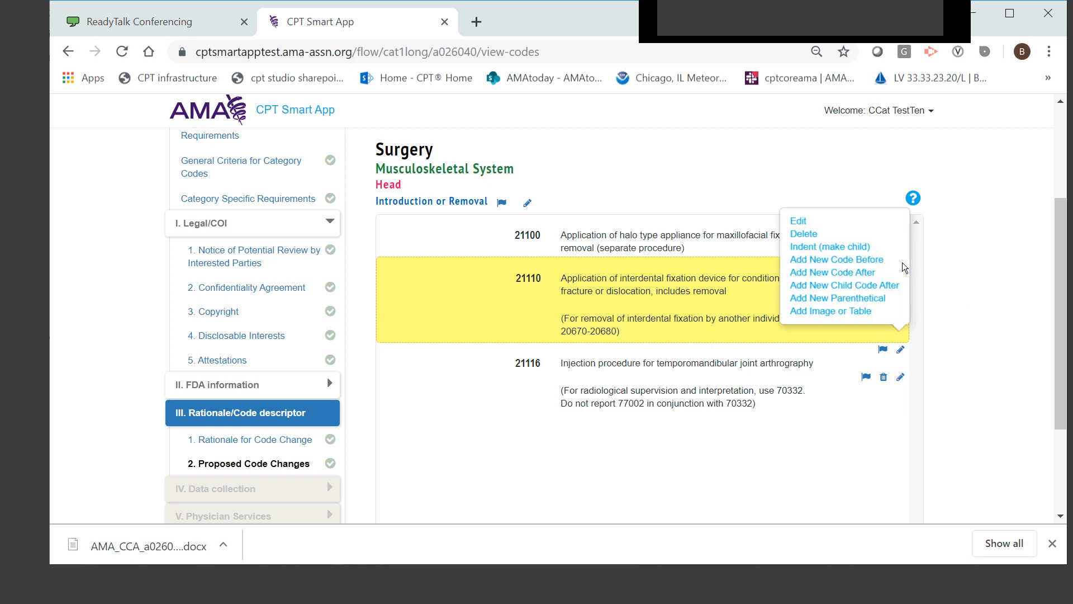
click(886, 291)
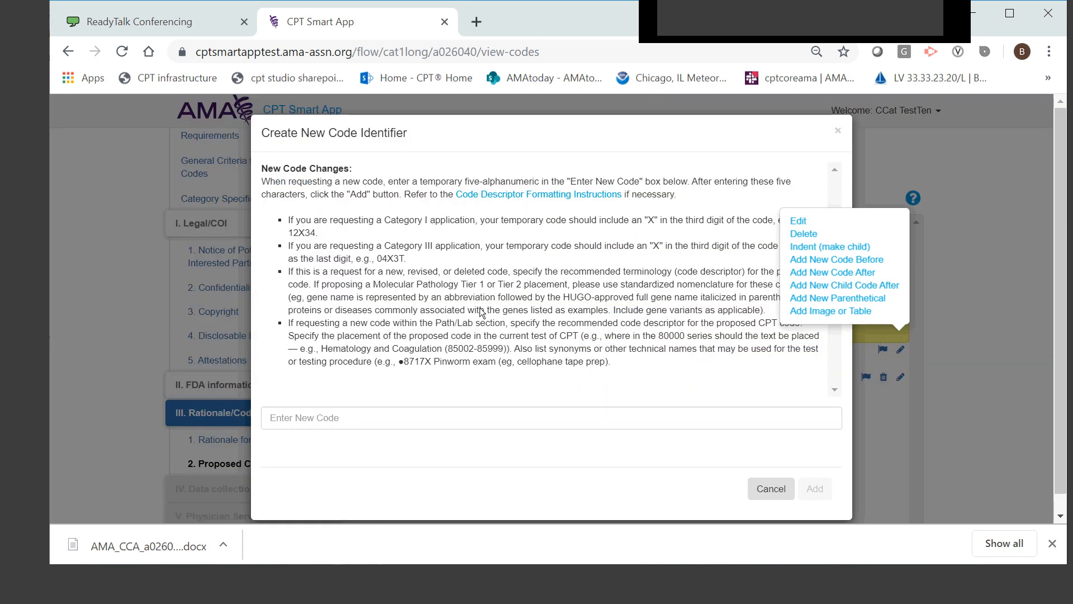
click(405, 419)
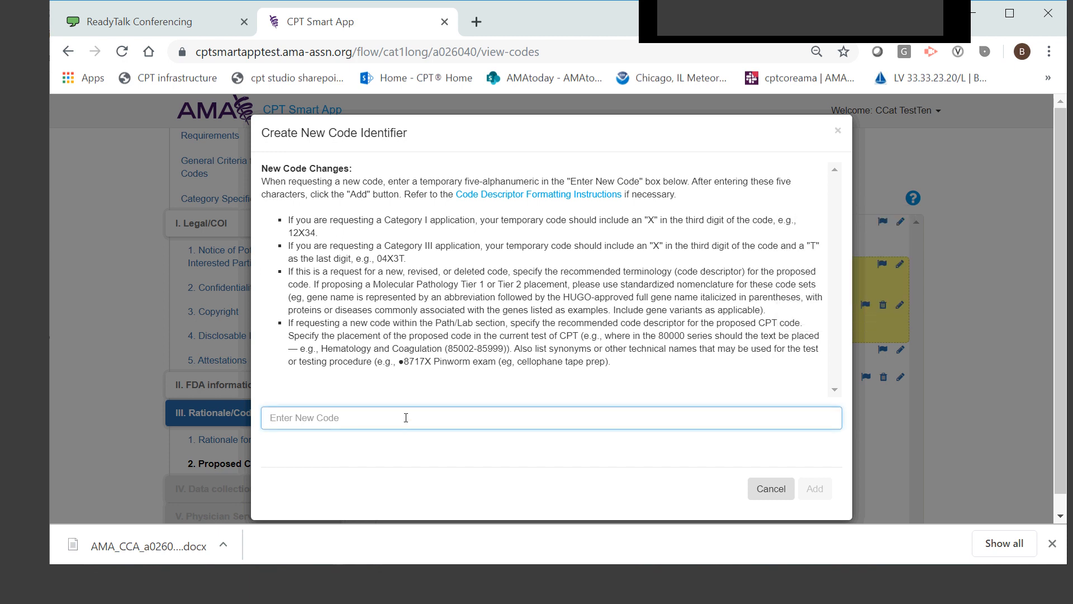
text(21)
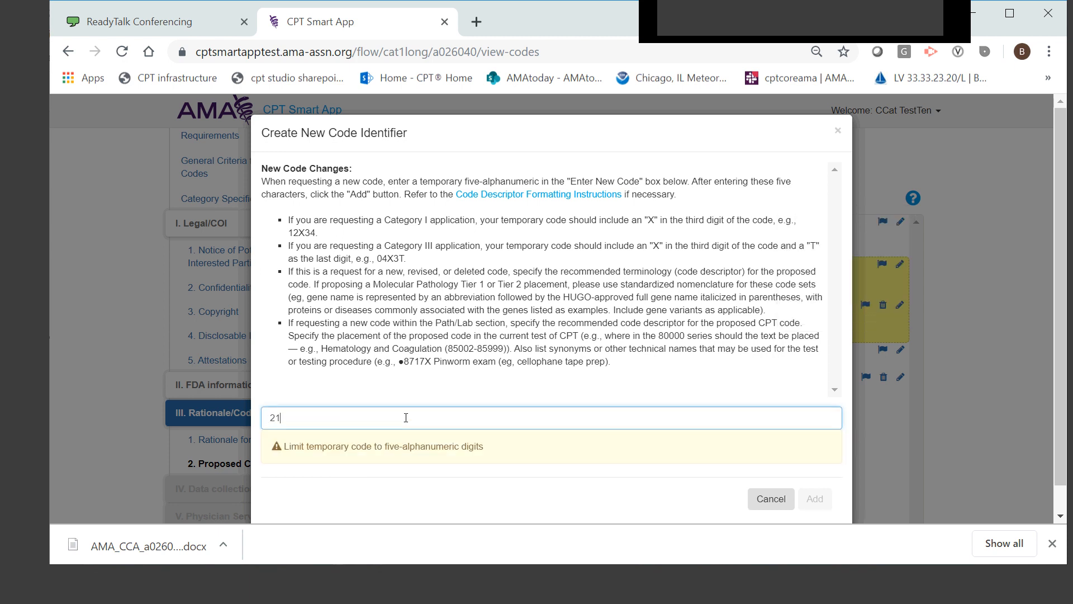
text(X12)
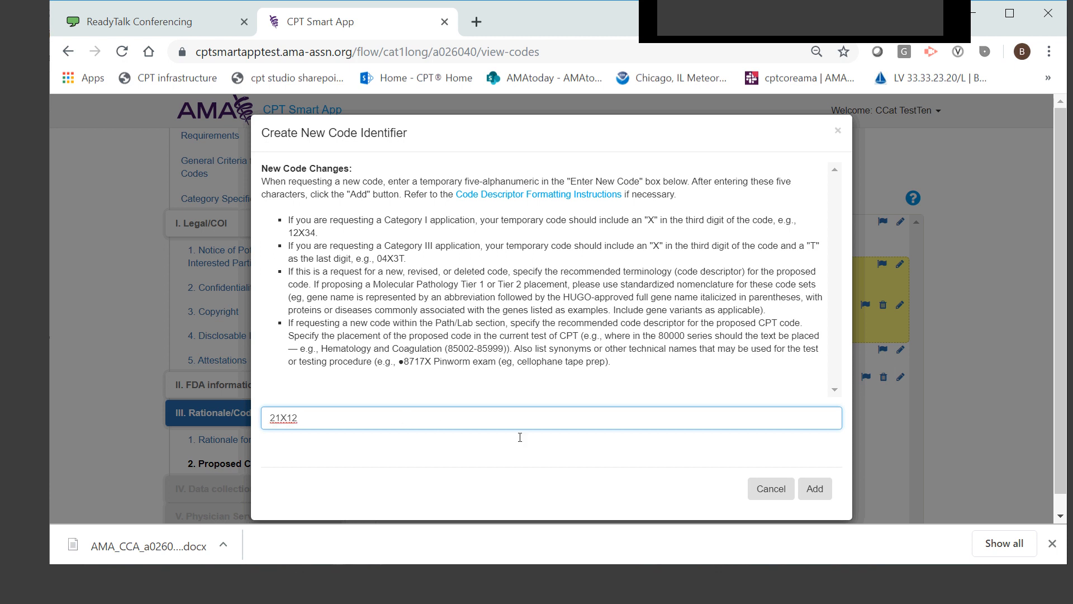
click(818, 487)
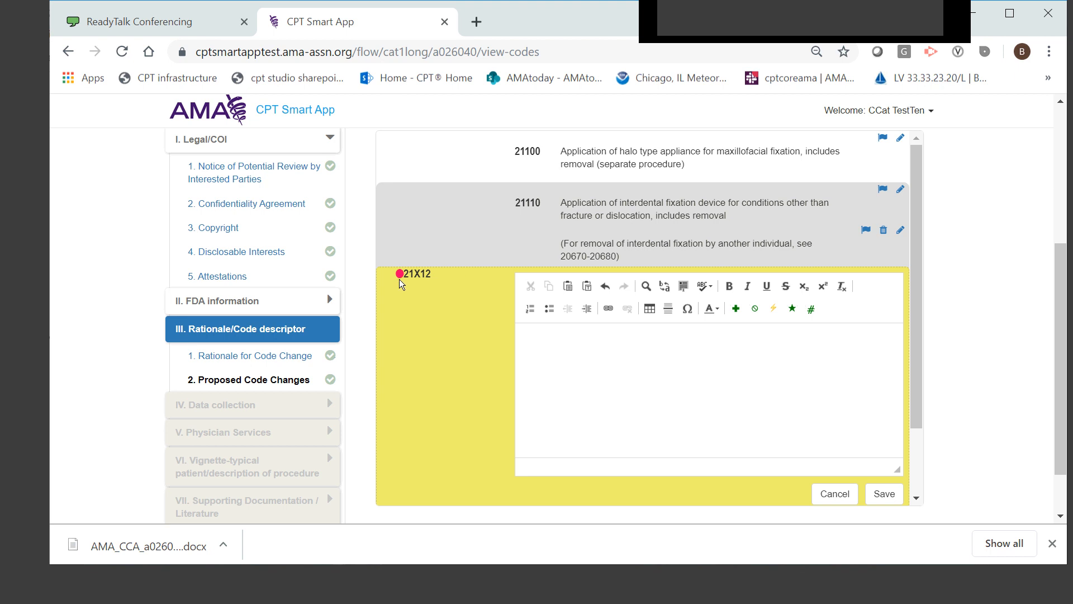
Save "New descriptor here." as the descriptor of code 21X12, and flag code 21110
click(706, 398)
text(New descriptor here.)
click(878, 491)
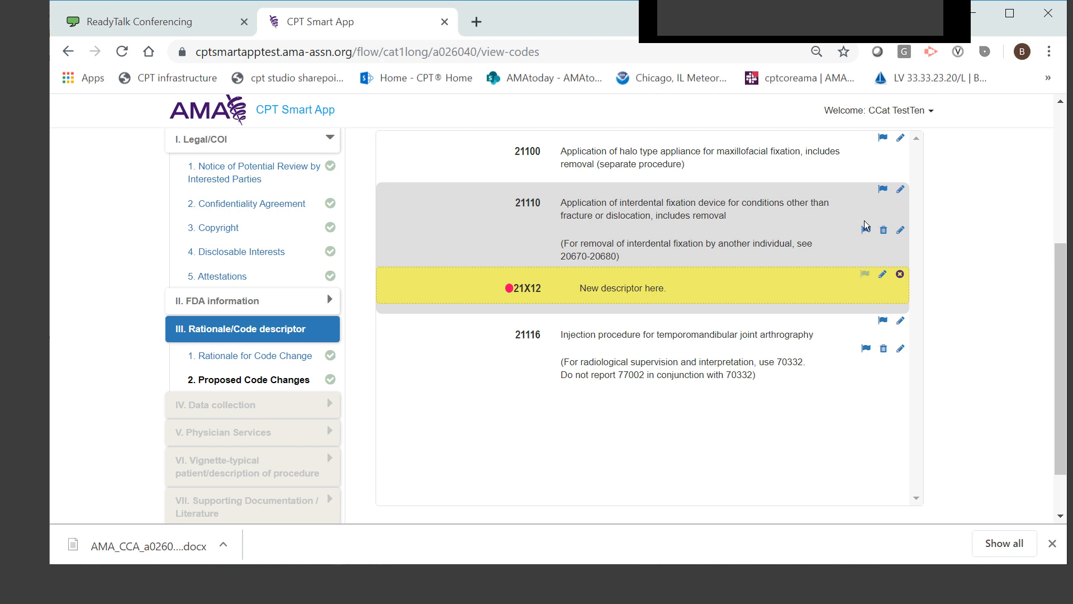
click(884, 189)
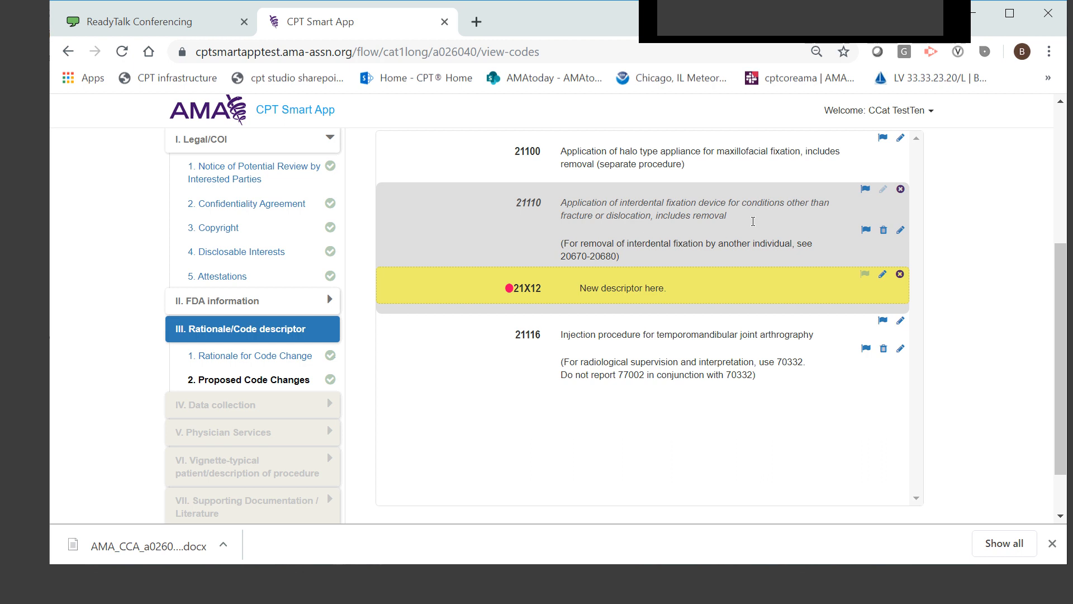
Add the new parenthetical "(Do not report with 21110)" to code 21X12 and save it
click(883, 275)
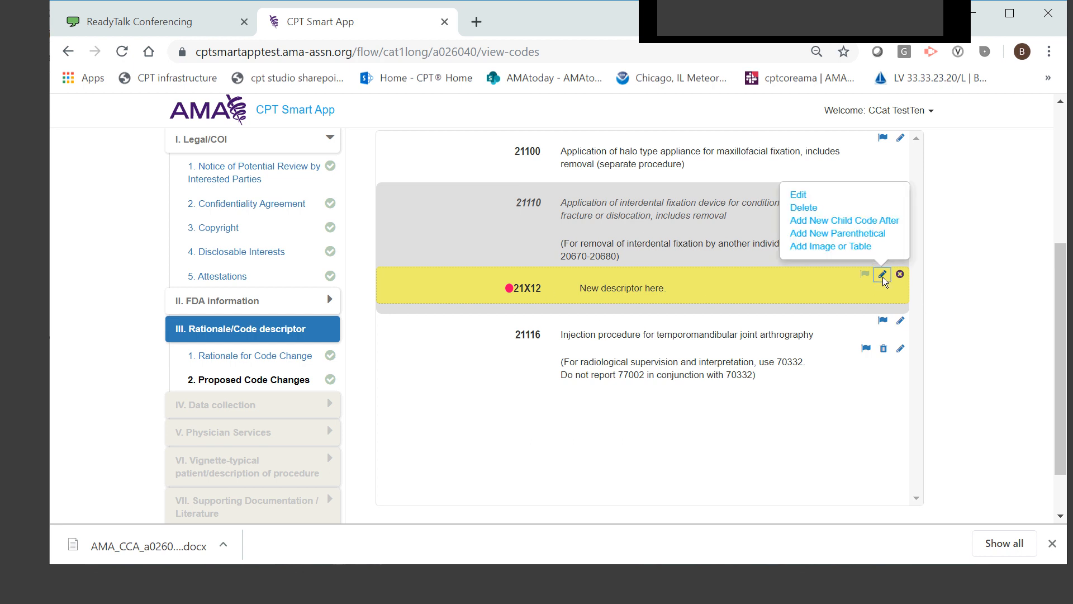
click(881, 230)
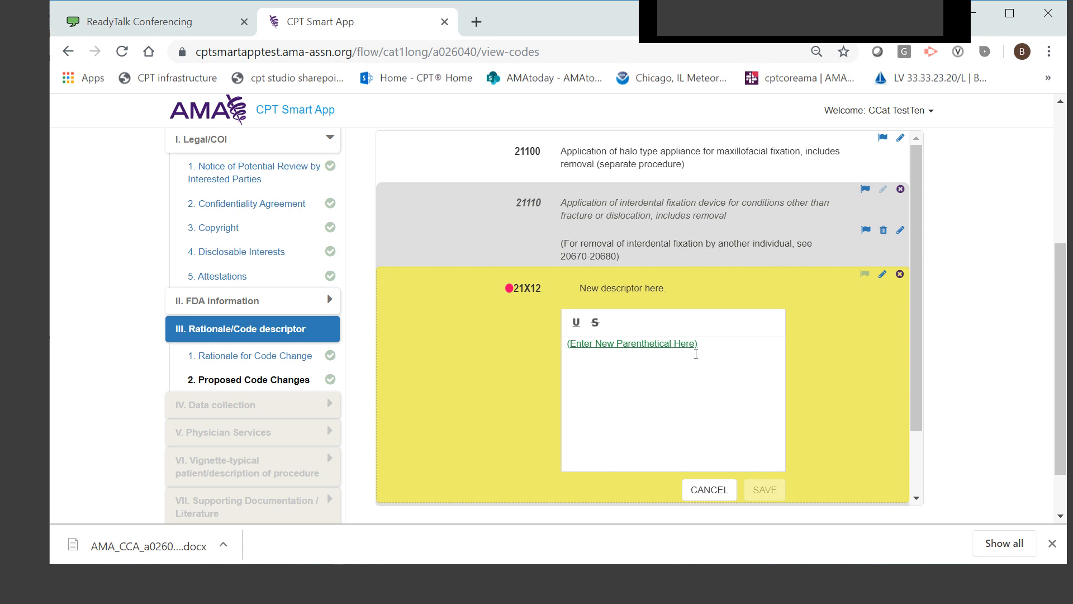
drag(697, 345, 572, 347)
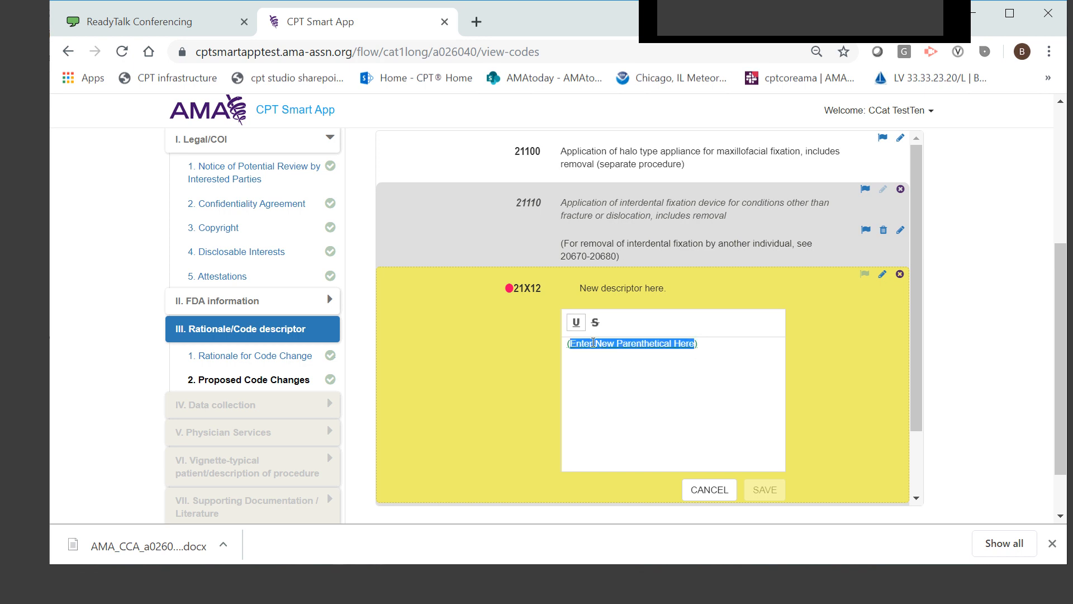
text(Do n)
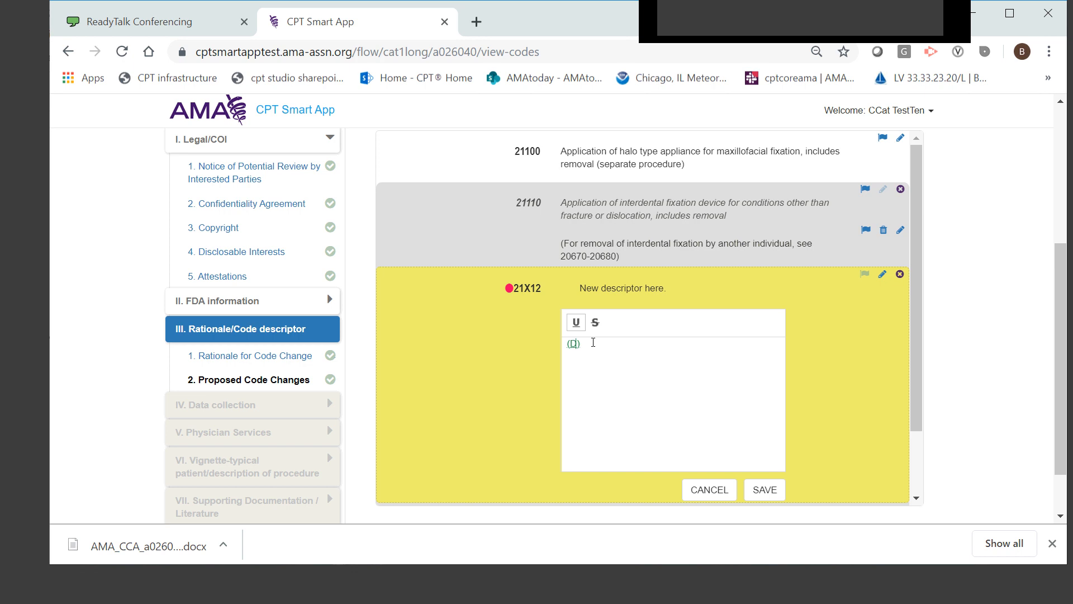
text(ot report with 21110)
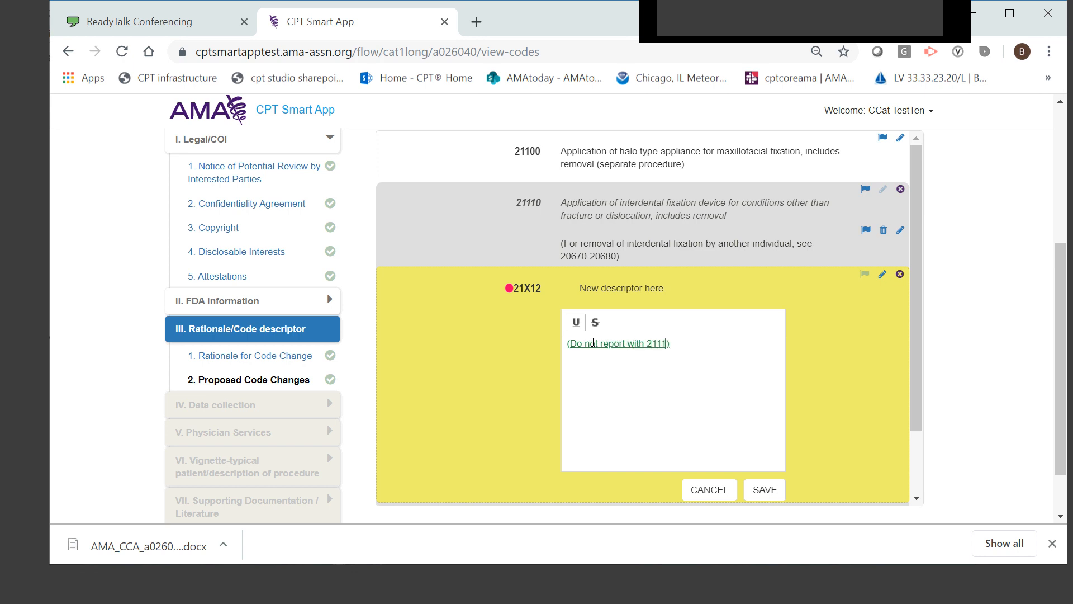
click(749, 495)
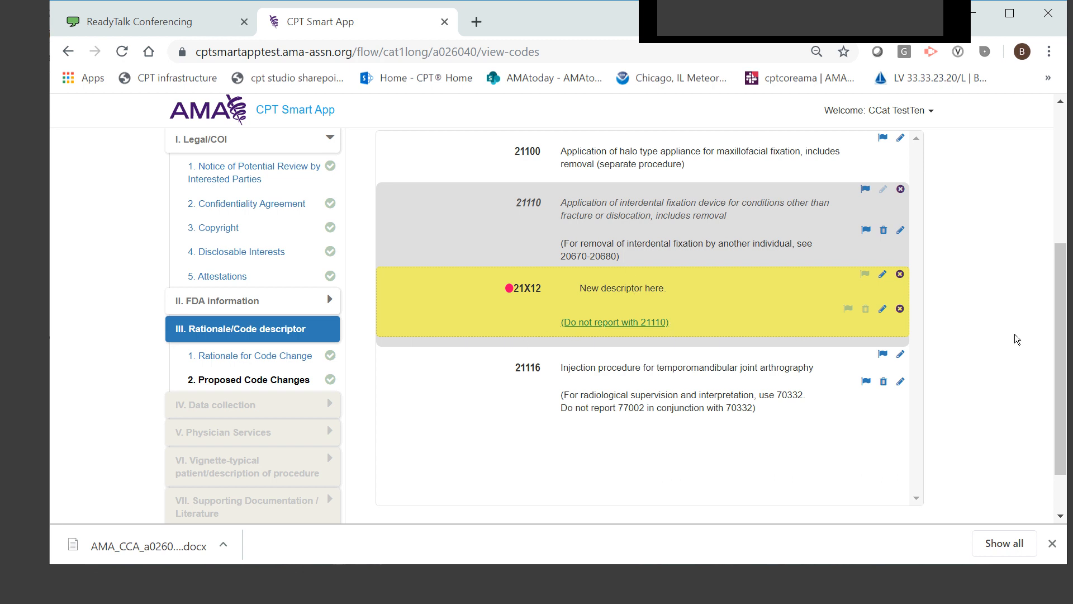
Review the entries in My Proposed Code Changes and proceed to the Current Code Justification question
scroll(1009, 332, up, 3)
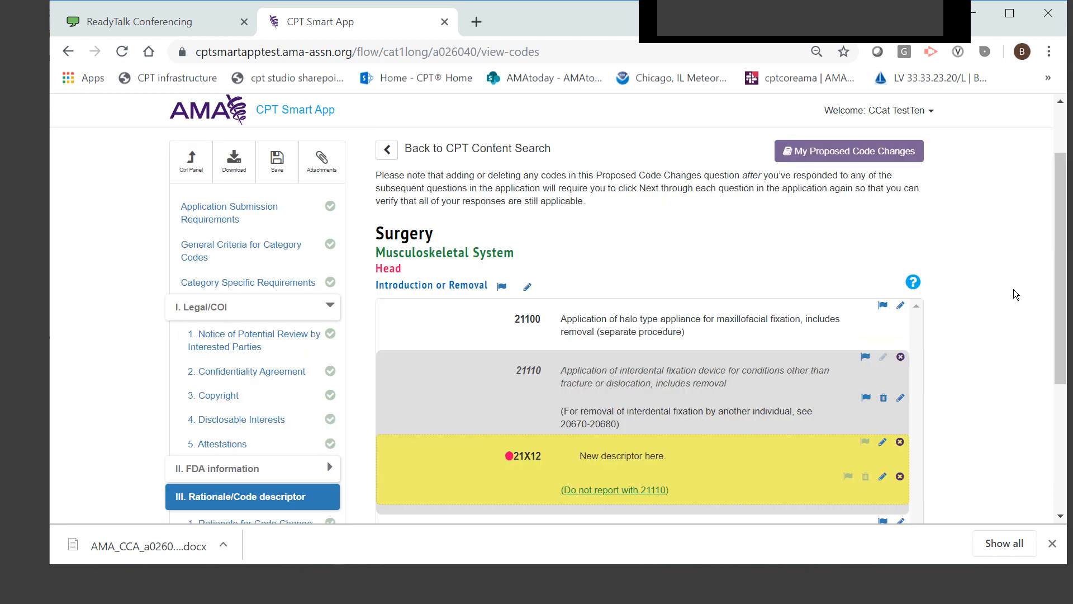
click(878, 154)
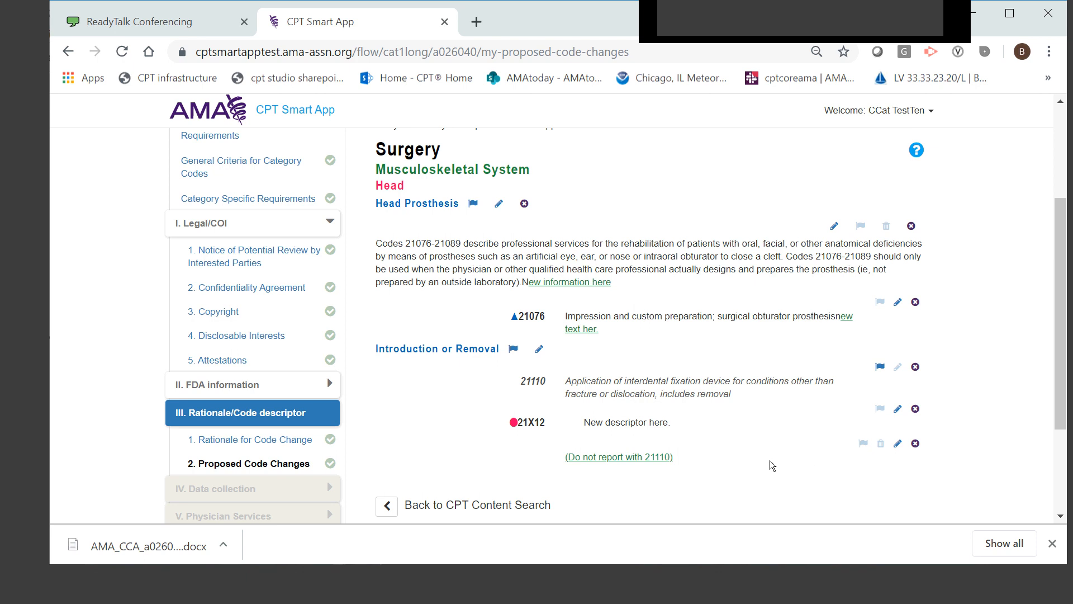
scroll(772, 466, down, 1)
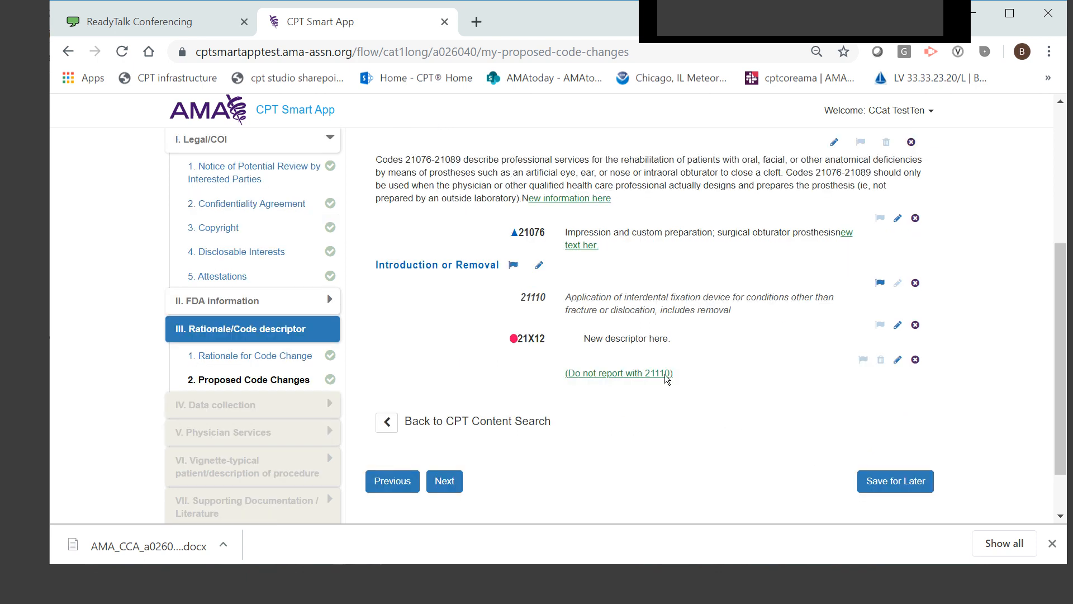
click(445, 481)
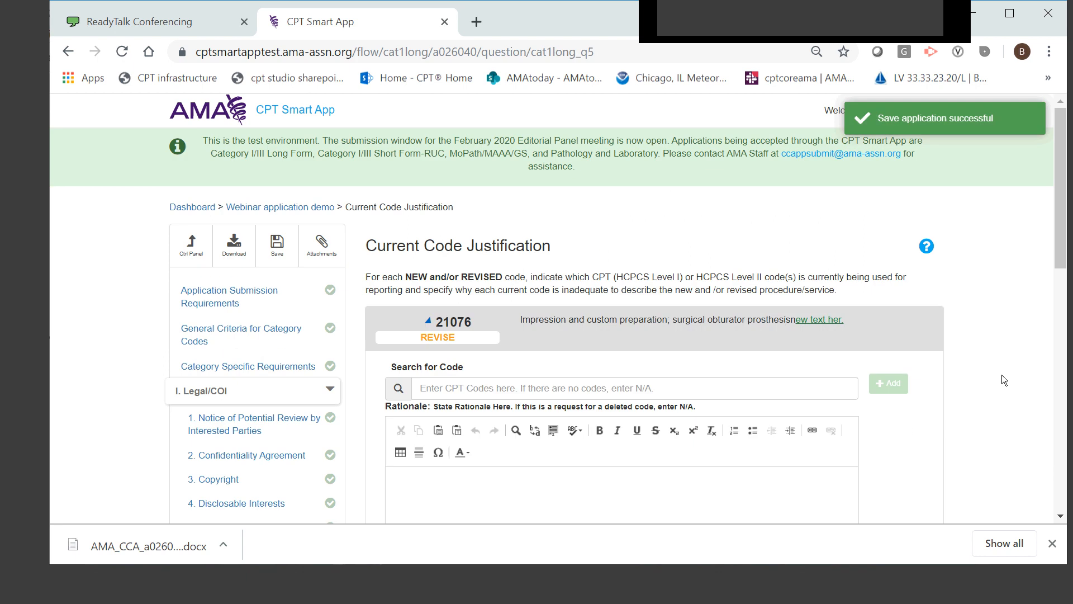
Collapse the Legal/COI section and look through the list of Data collection questions
scroll(243, 343, down, 3)
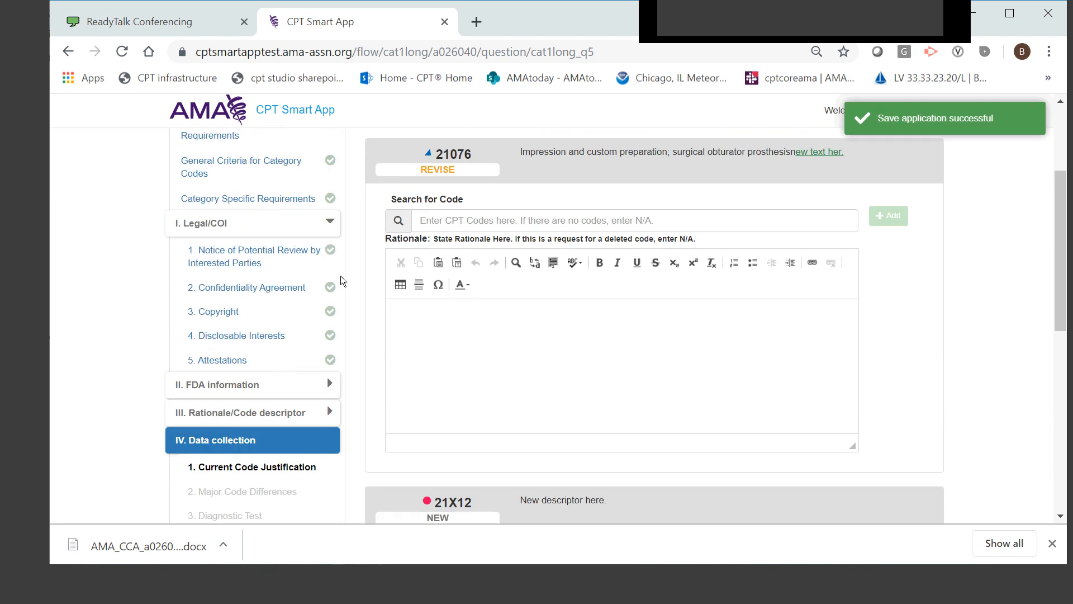
click(334, 224)
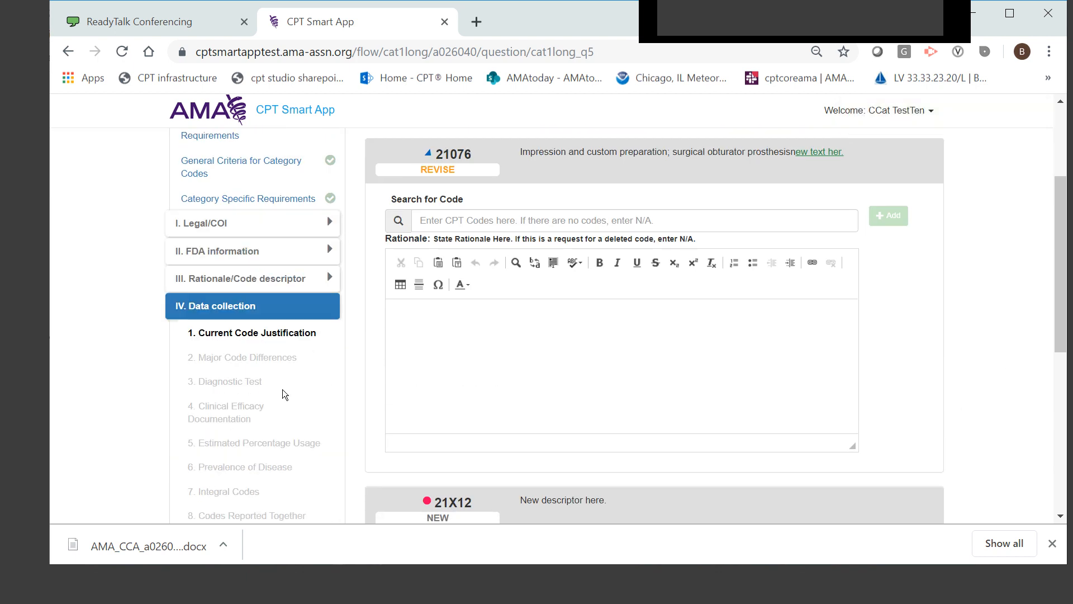
scroll(268, 263, down, 3)
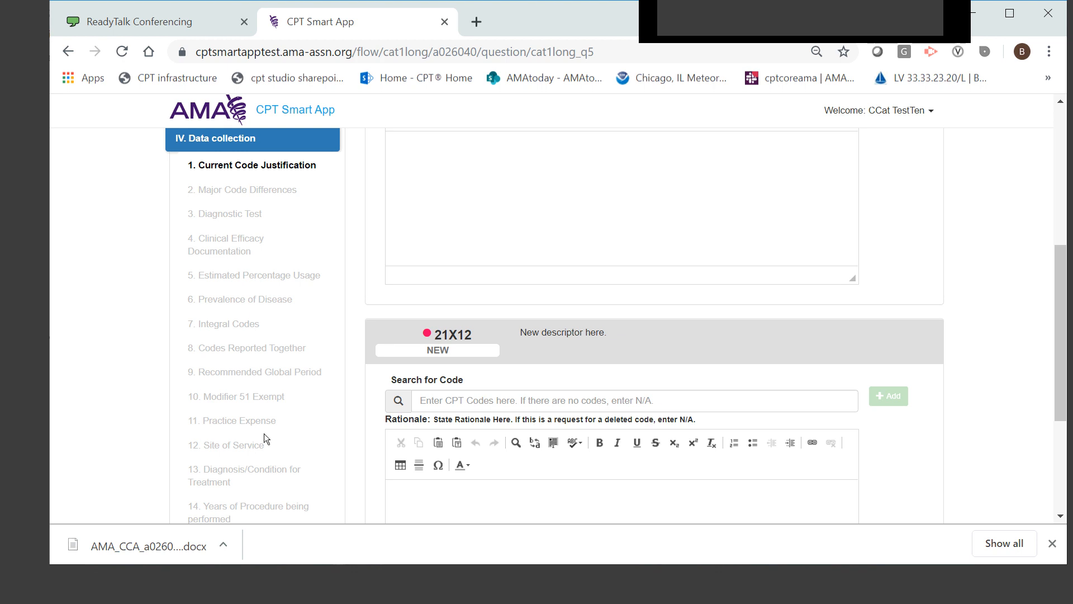
scroll(264, 434, down, 4)
scroll(264, 434, up, 6)
scroll(1000, 386, up, 2)
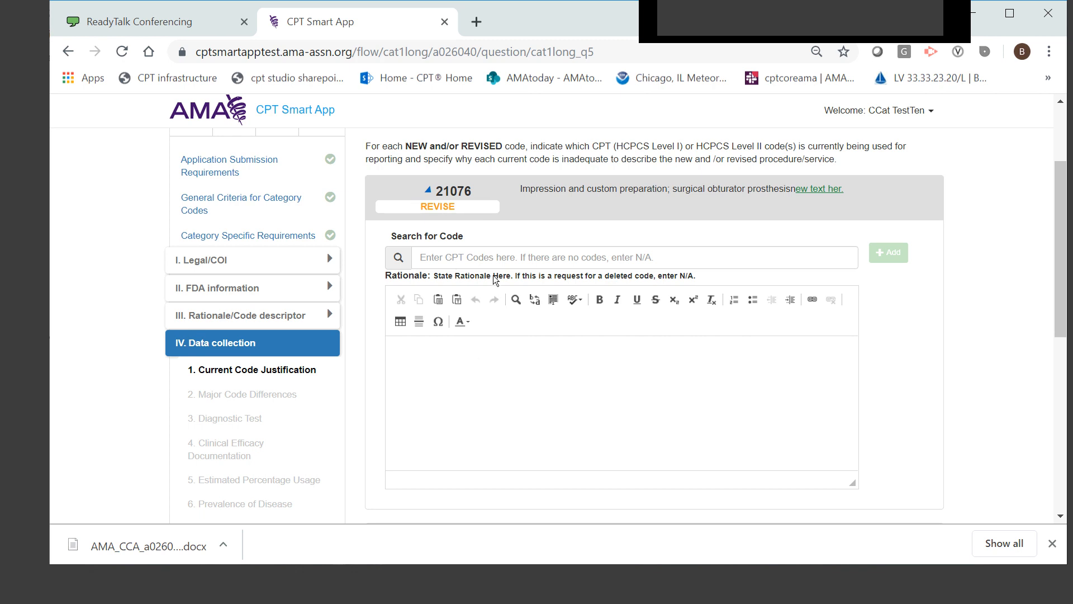
click(492, 261)
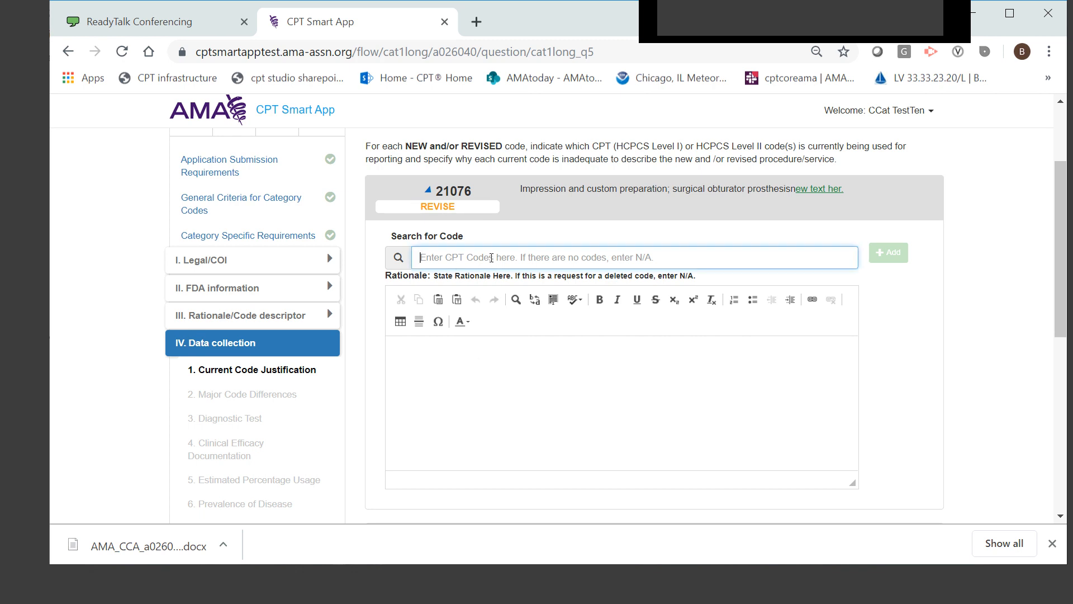
text(2)
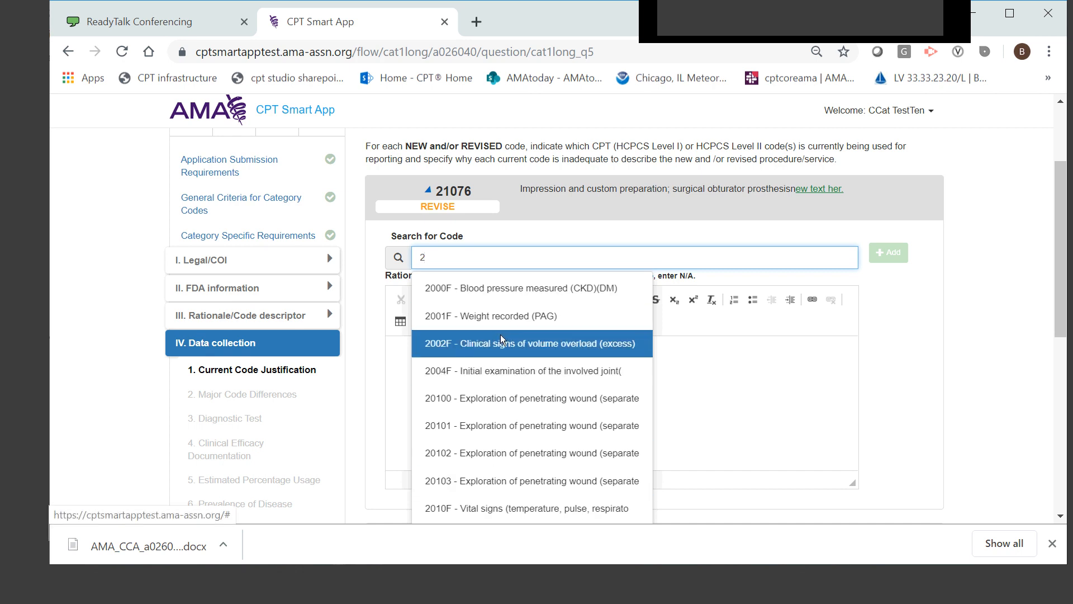
drag(462, 257, 399, 259)
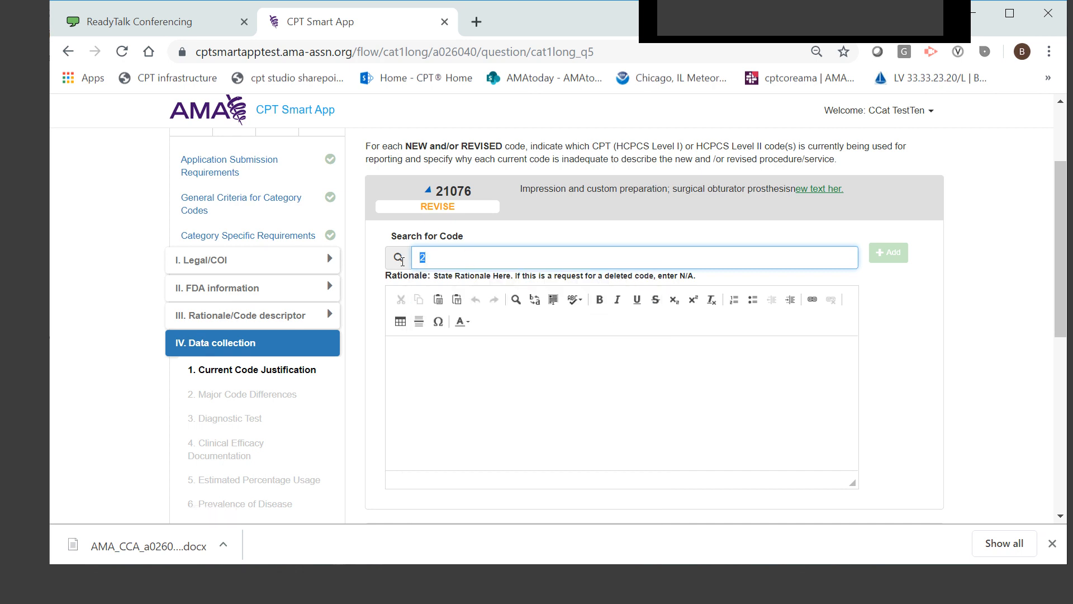
text(N/)
key(BackSpace)
key(BackSpace)
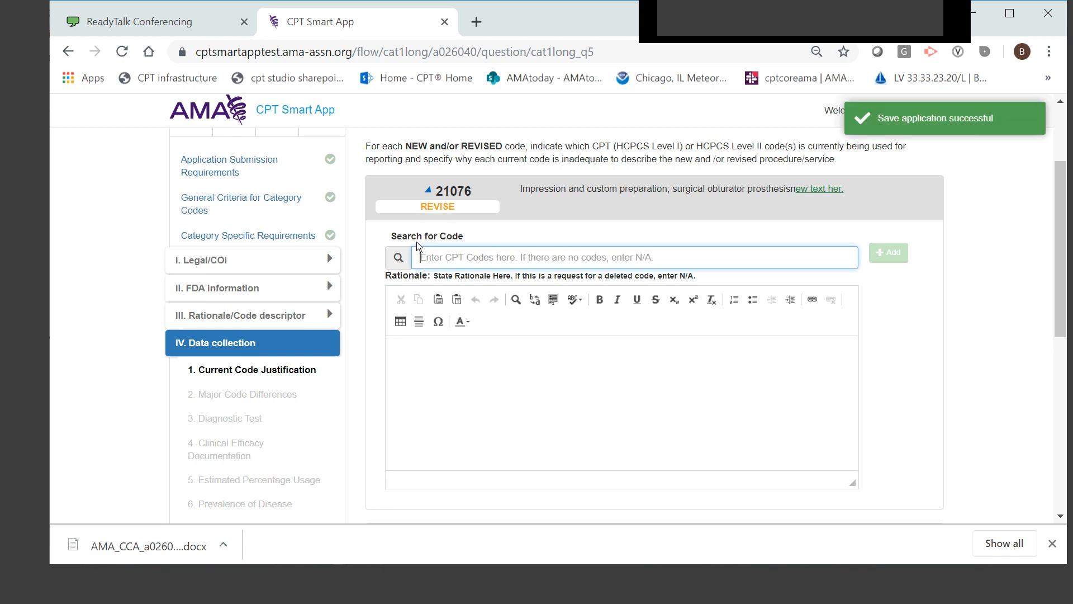
Select 21110 as the currently reported code for revised code 21076
text(211)
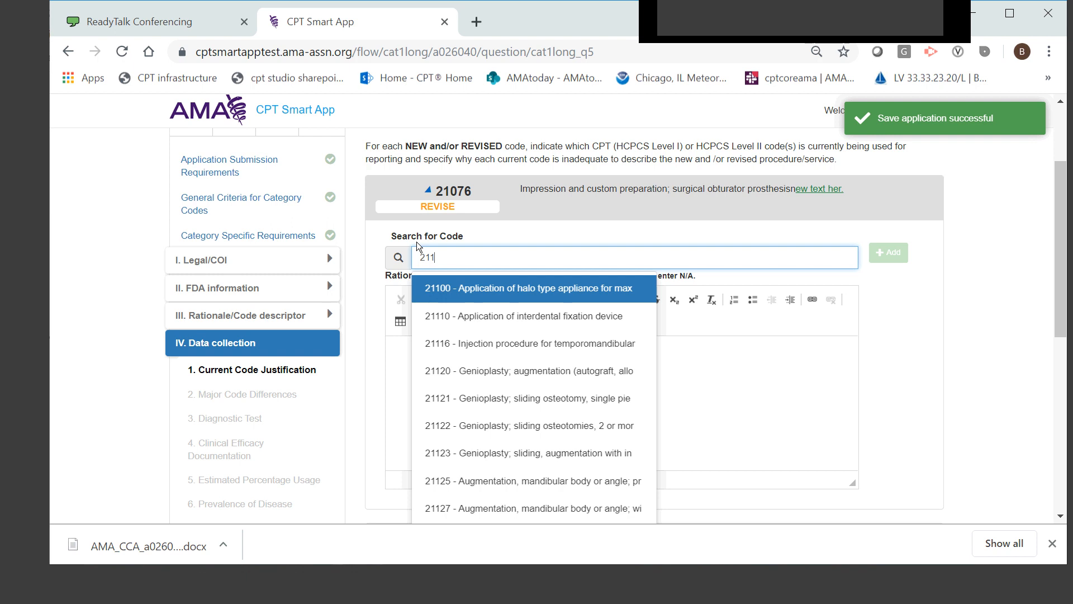
text(10)
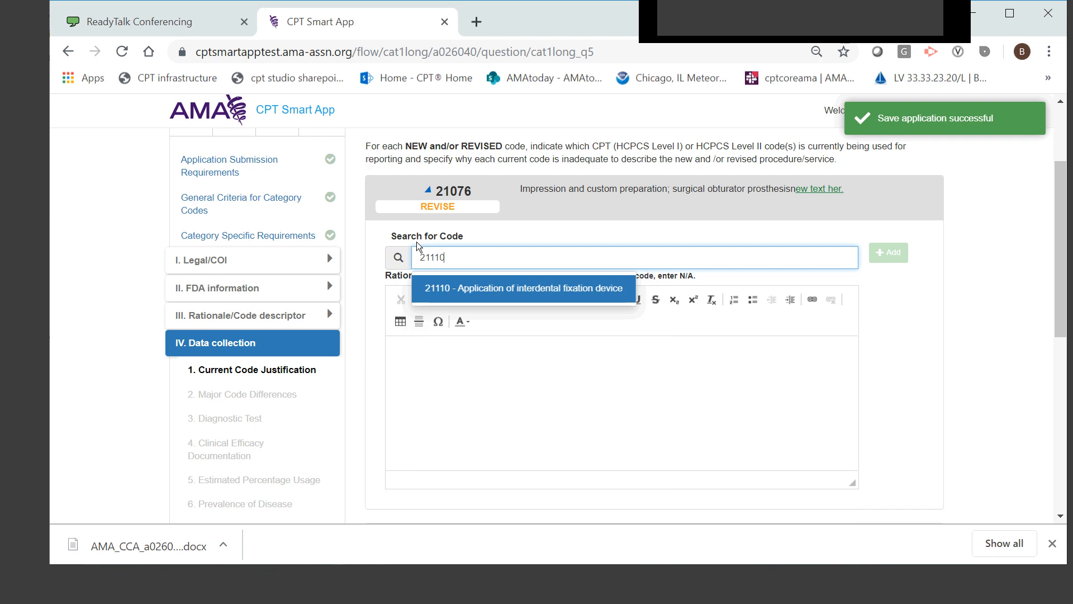
click(499, 289)
Enter "New technology" as the rationale for revised code 21076
click(556, 384)
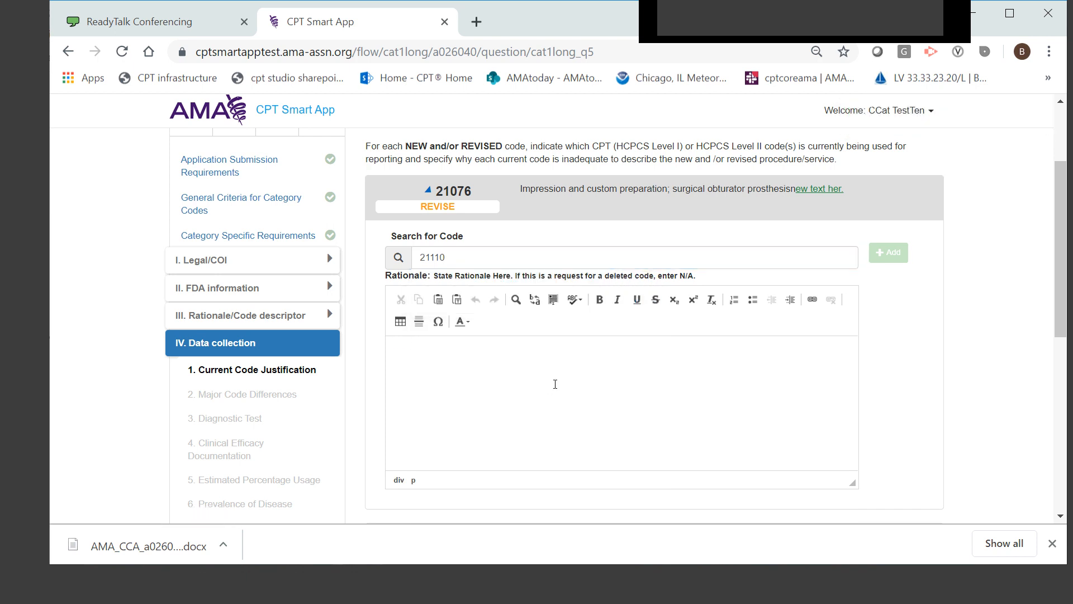
text(New the)
key(BackSpace)
key(BackSpace)
text(e)
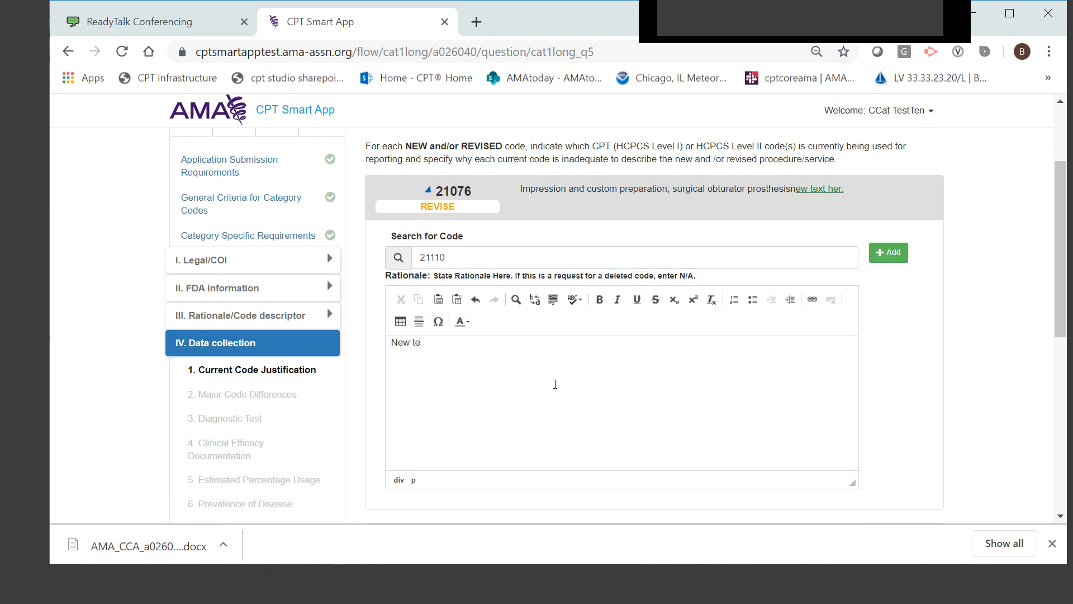
text(chnology)
Enter 21110 as the currently reported code for new code 21X12
scroll(992, 396, down, 1)
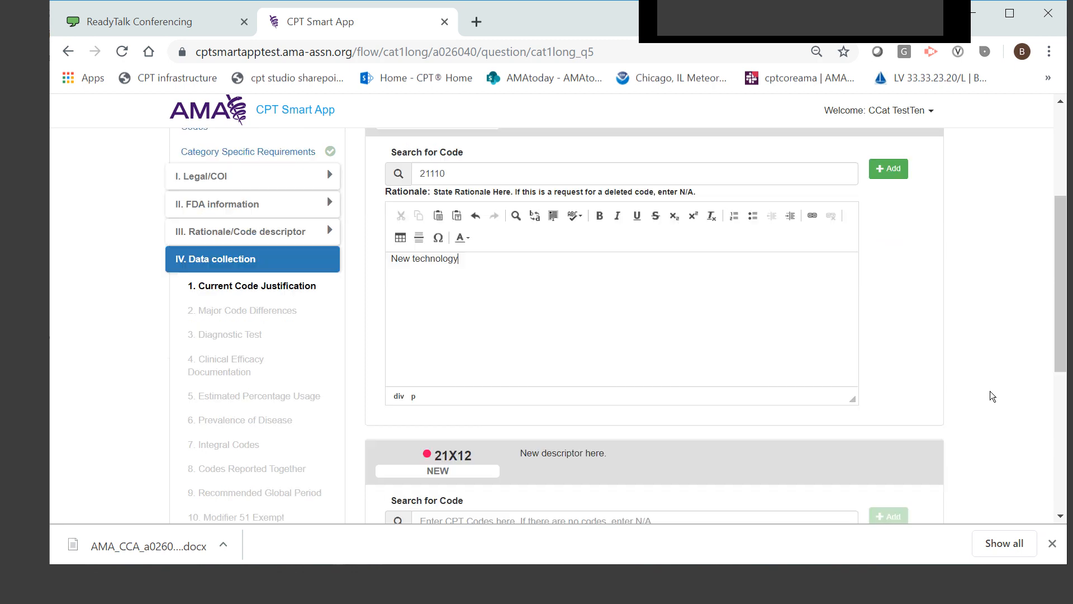
scroll(999, 277, down, 2)
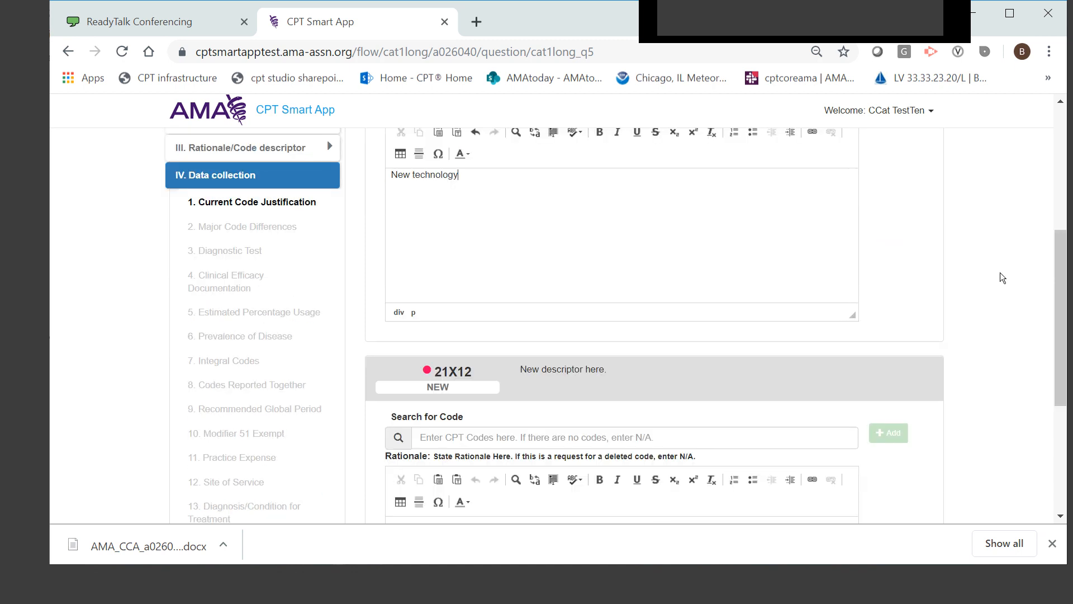
click(472, 355)
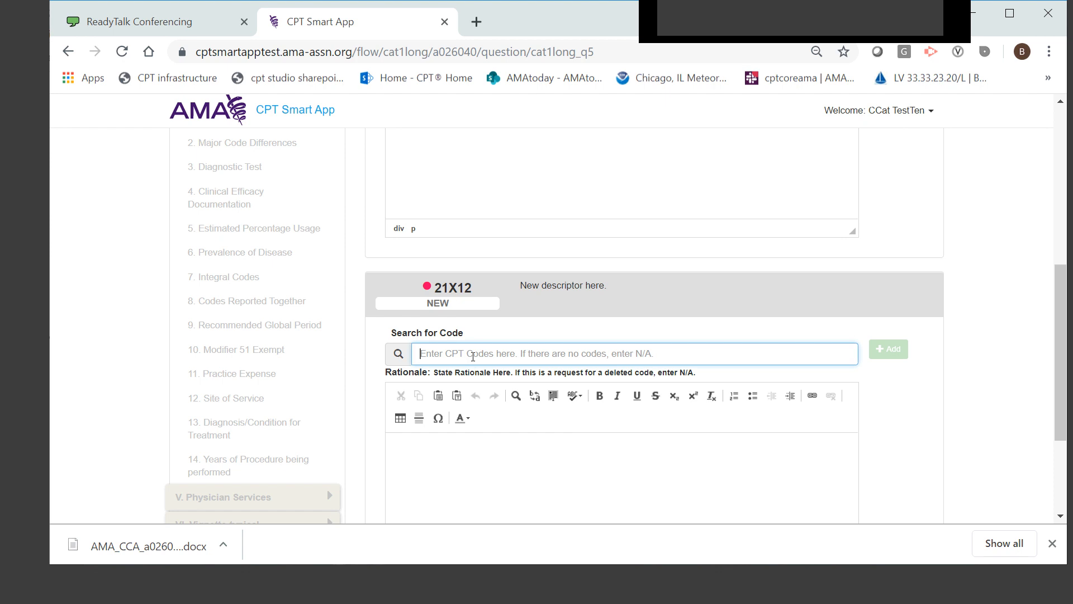
text(21110)
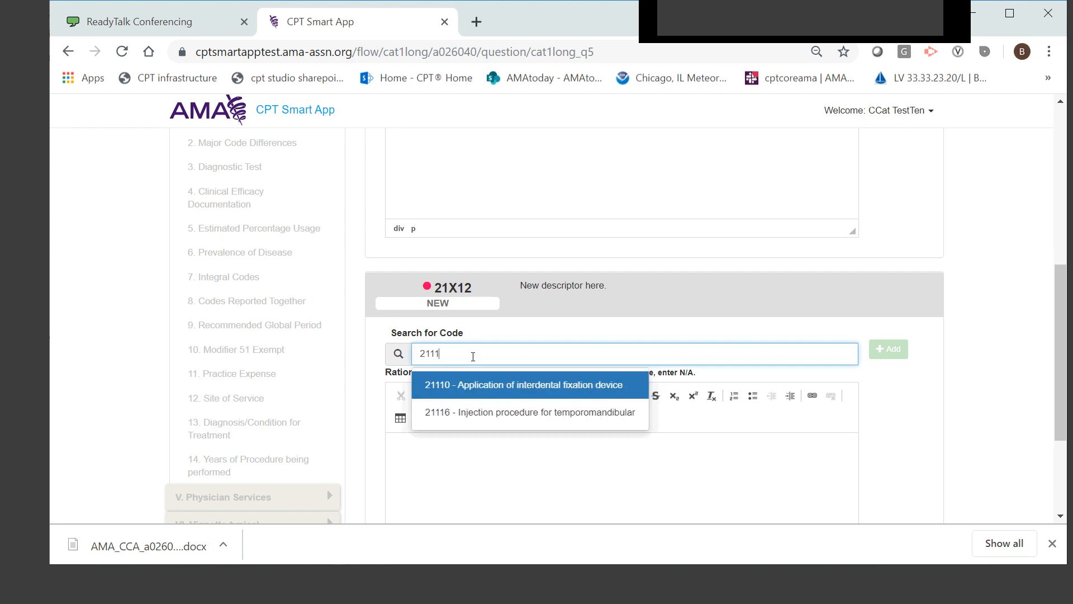
Enter "same as above" as the rationale for new code 21X12
click(461, 488)
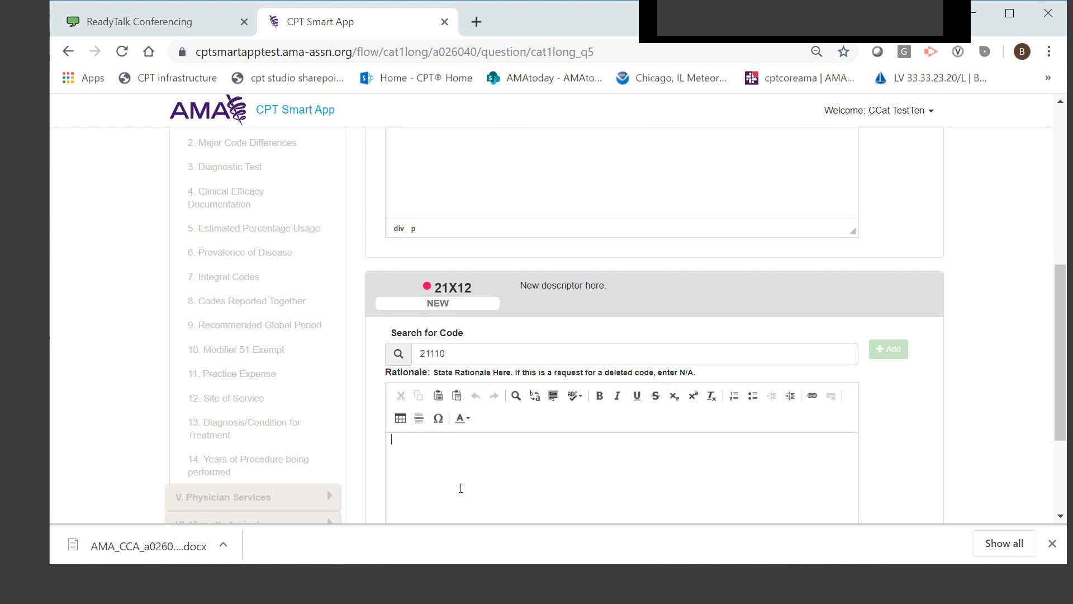
text(same)
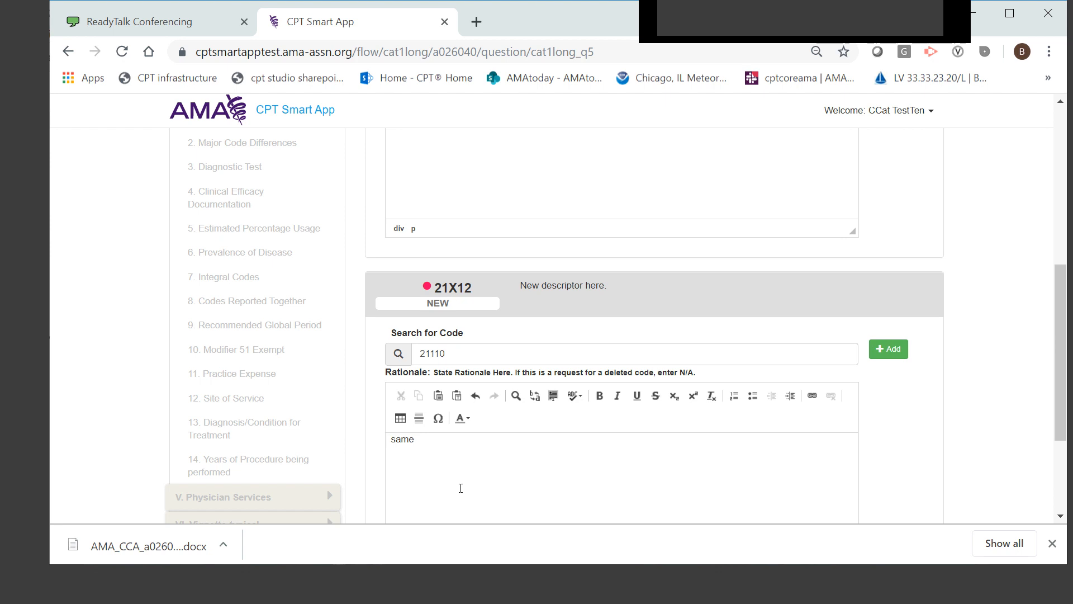
text( as above)
Check the justification entries for 21076 and 21X12 and save the application for later
scroll(621, 416, up, 1)
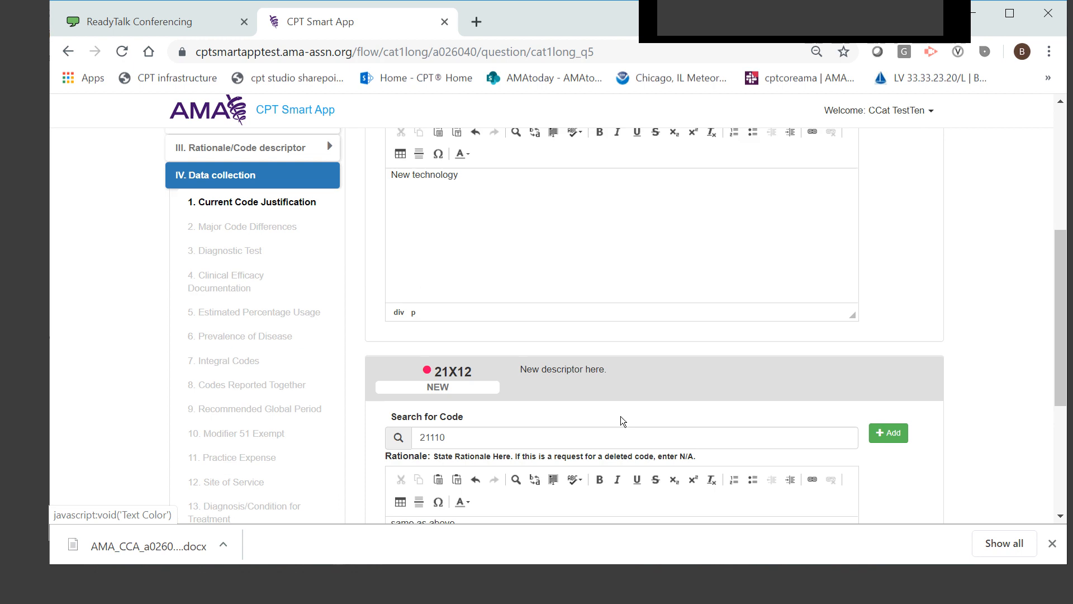
scroll(611, 455, down, 1)
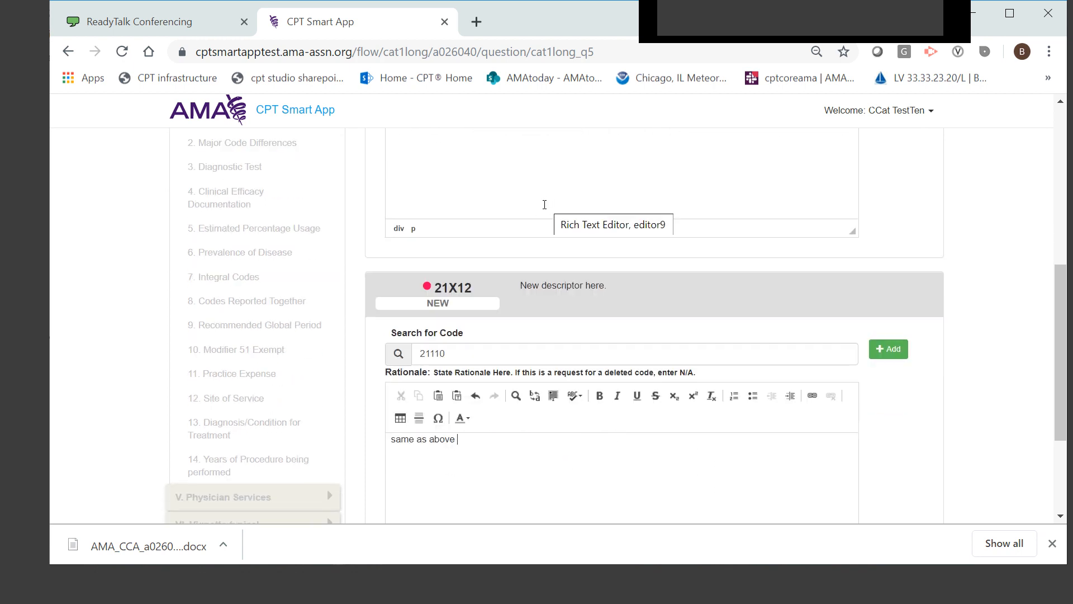
scroll(532, 206, up, 1)
scroll(535, 209, down, 2)
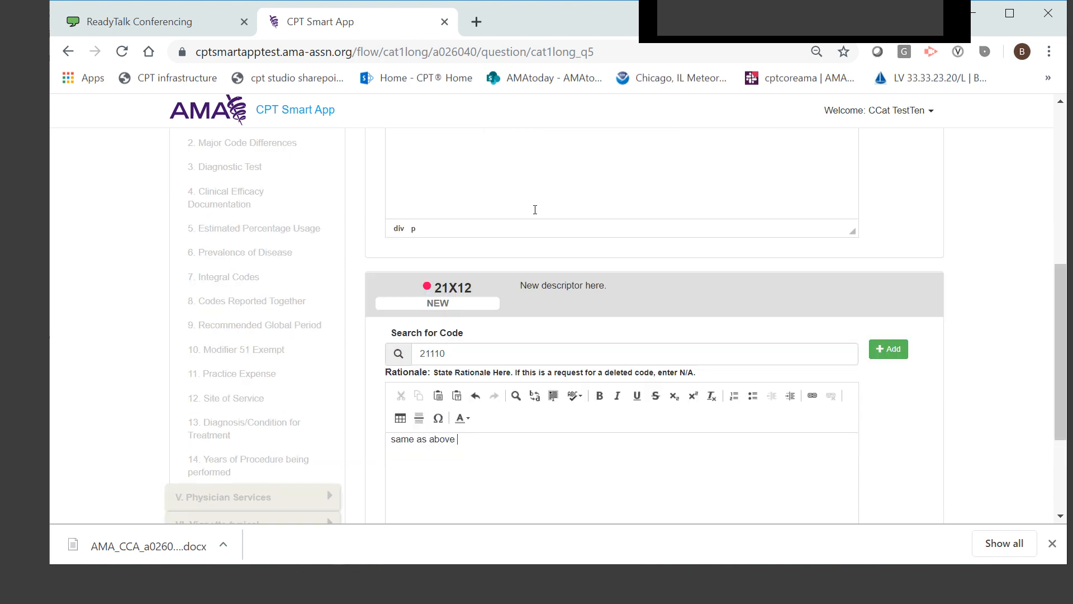
scroll(535, 210, down, 2)
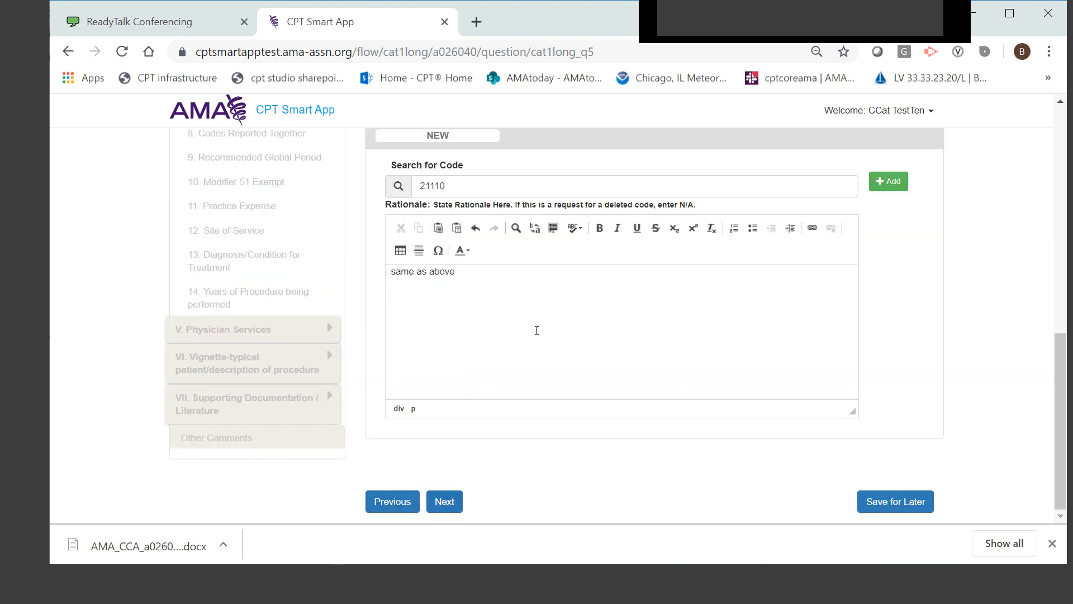
scroll(587, 328, up, 5)
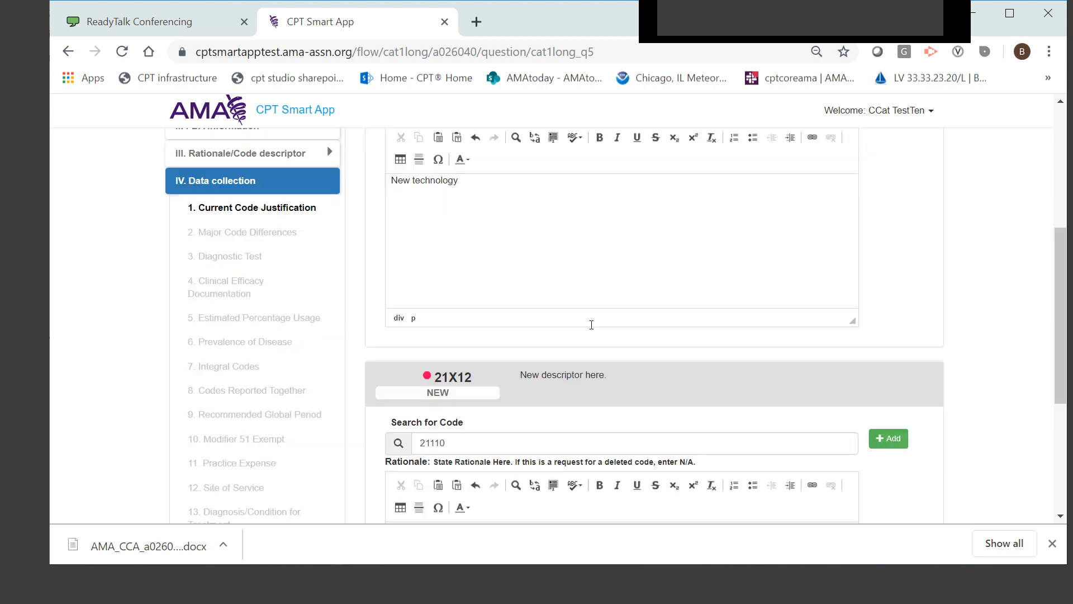
scroll(591, 325, down, 5)
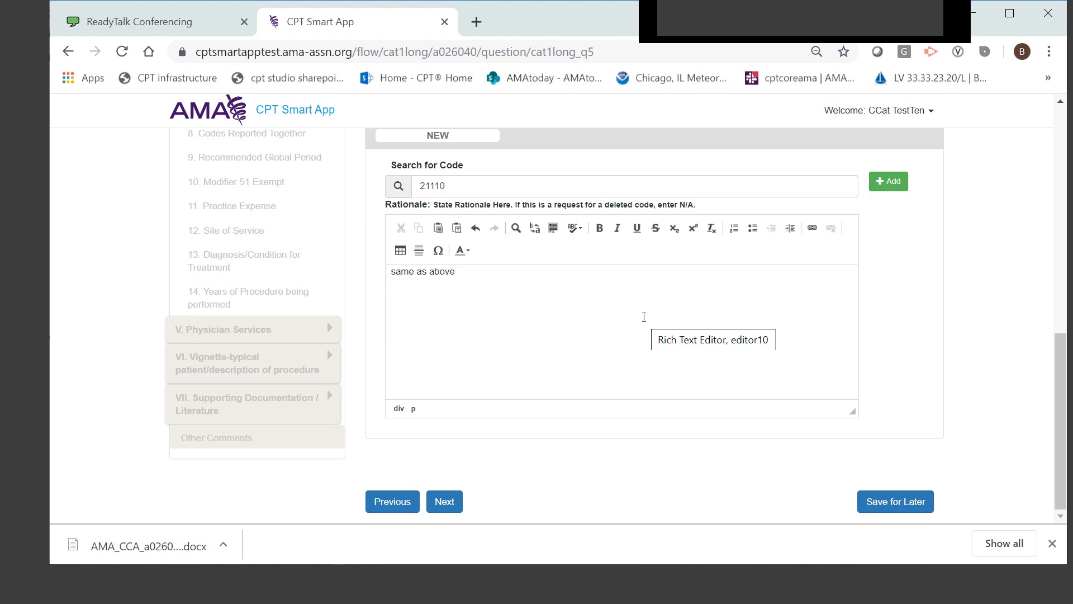
click(896, 501)
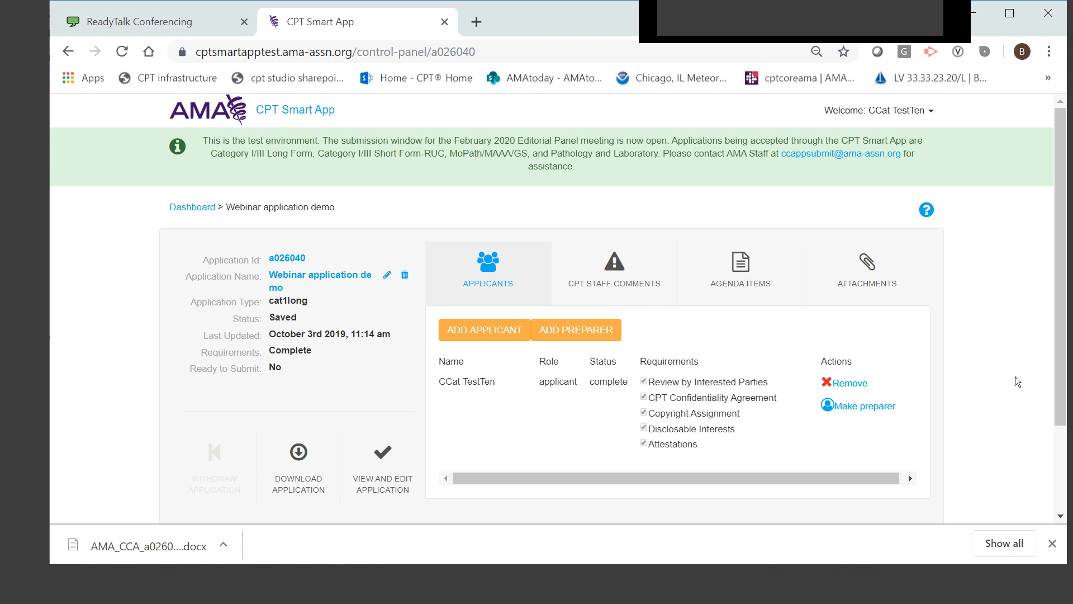
Reopen the saved application for editing and check its Current Code Justification entries
scroll(1015, 377, down, 2)
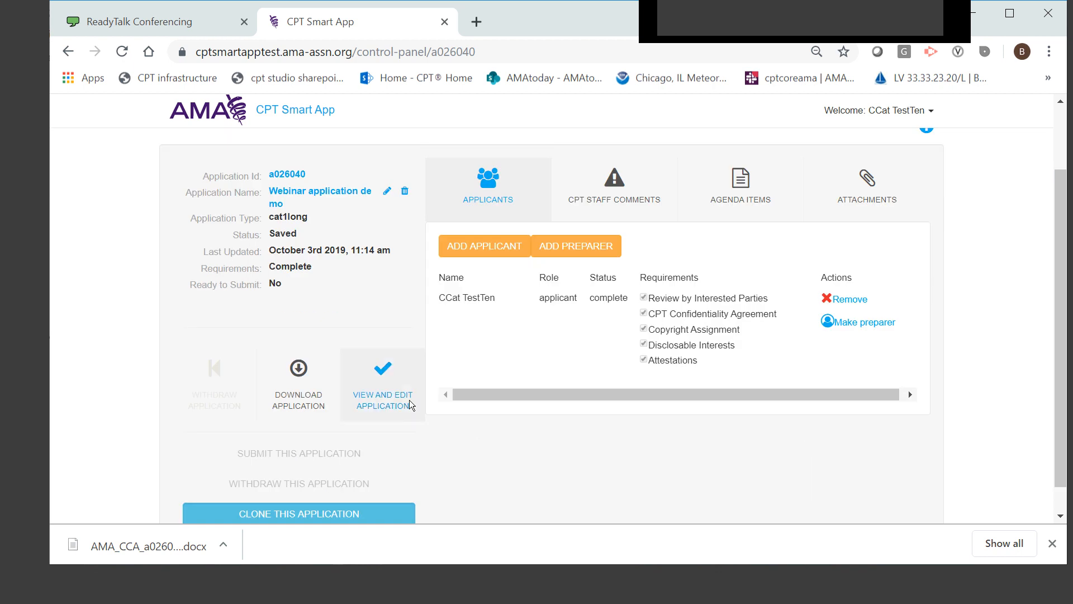
click(380, 385)
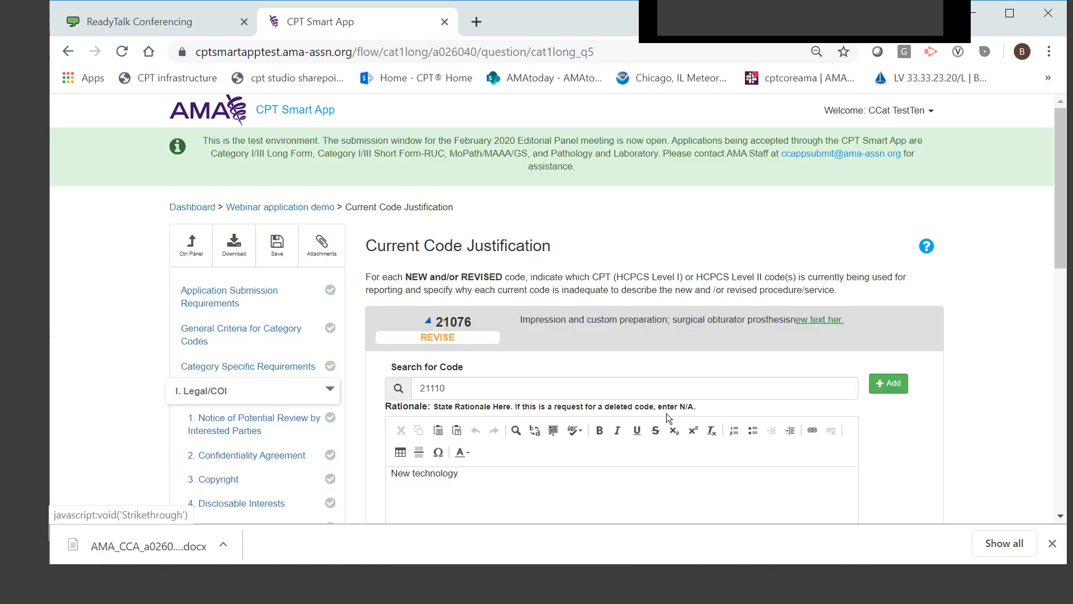
scroll(666, 413, down, 10)
scroll(666, 414, up, 6)
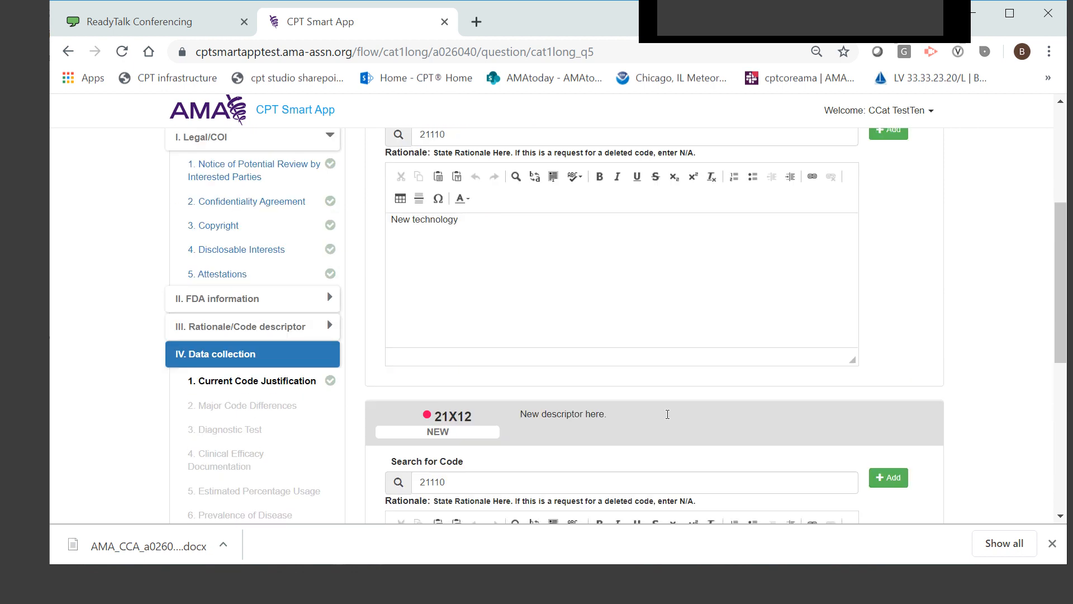
scroll(664, 413, down, 6)
scroll(502, 439, up, 10)
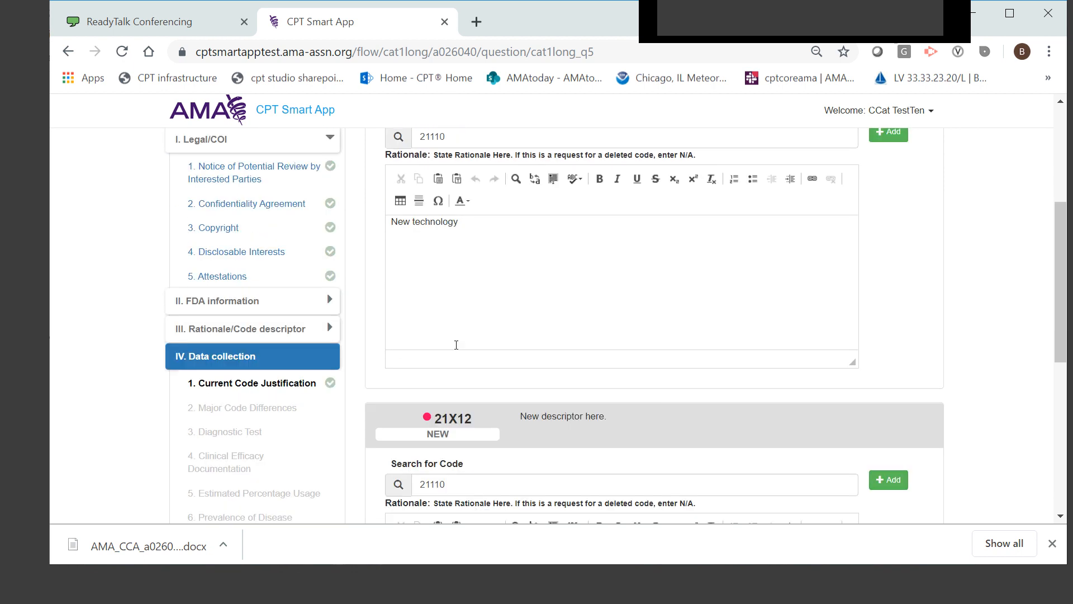
Return to the application's control panel and download the application document
click(193, 240)
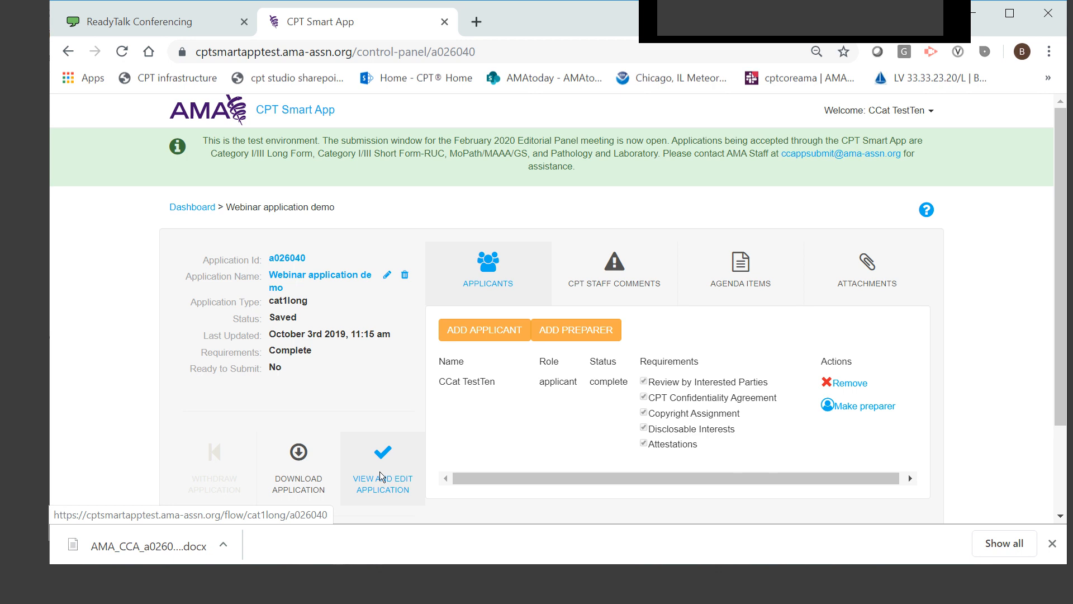
scroll(381, 472, down, 2)
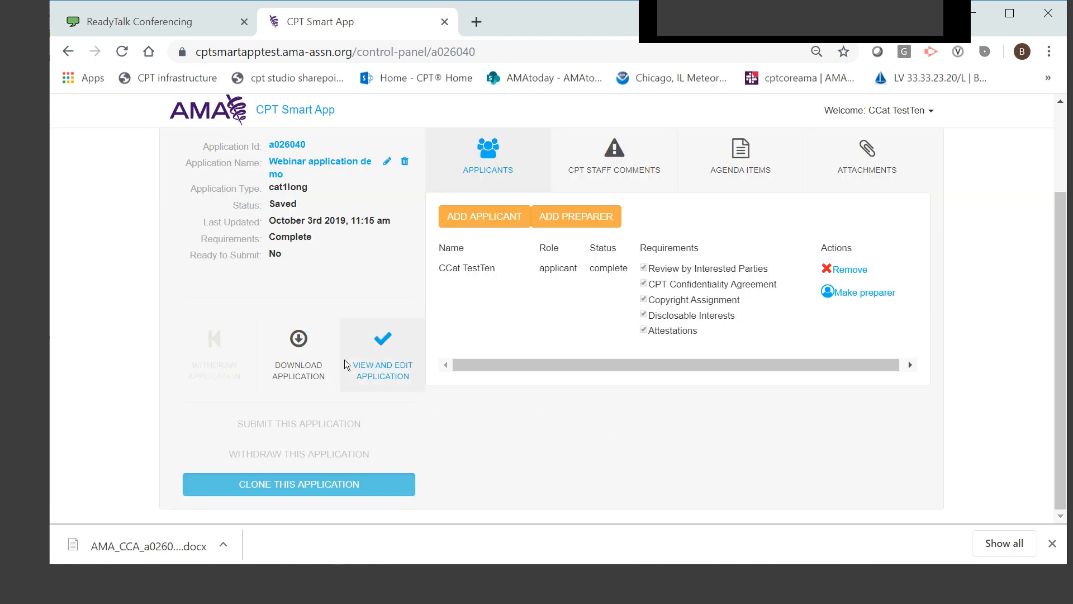
click(306, 352)
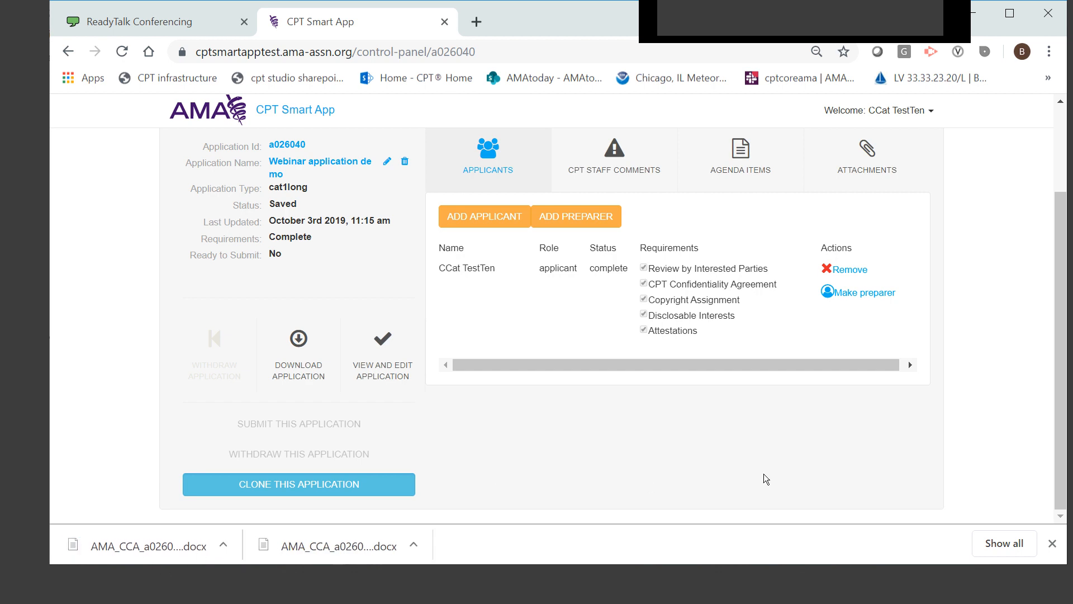
Clone the application under the name "Clone of Webinar application demo", and open and cancel the clone's rename dialog
scroll(783, 488, up, 2)
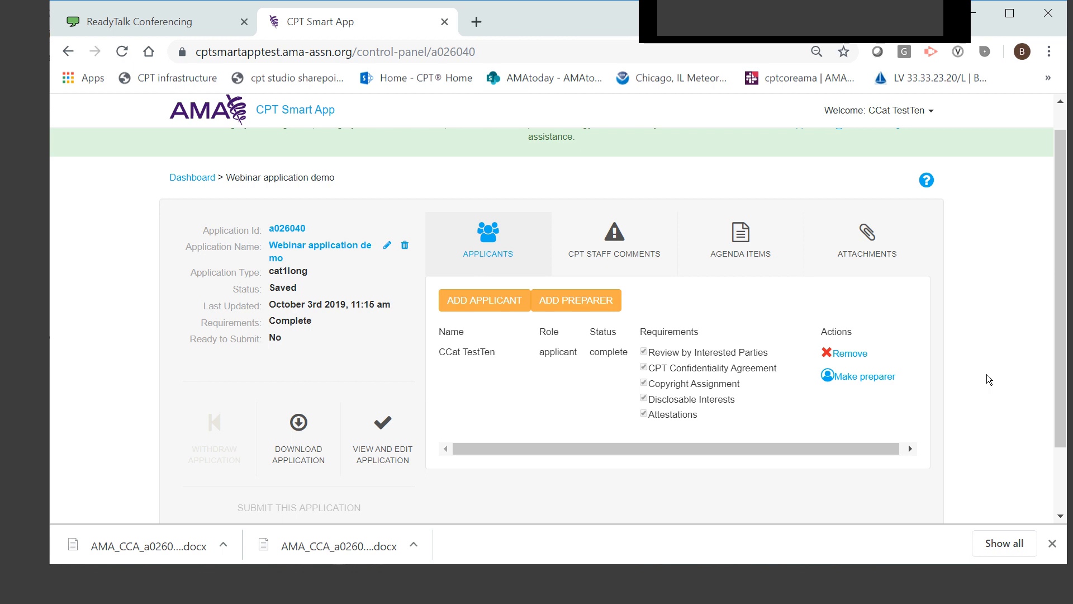
scroll(987, 374, down, 2)
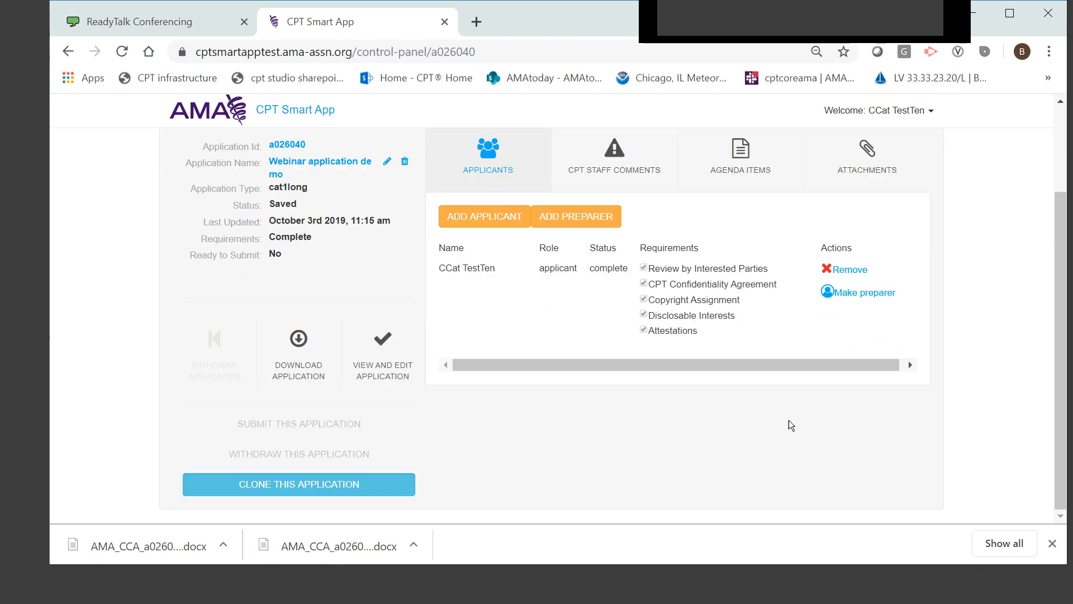
click(287, 481)
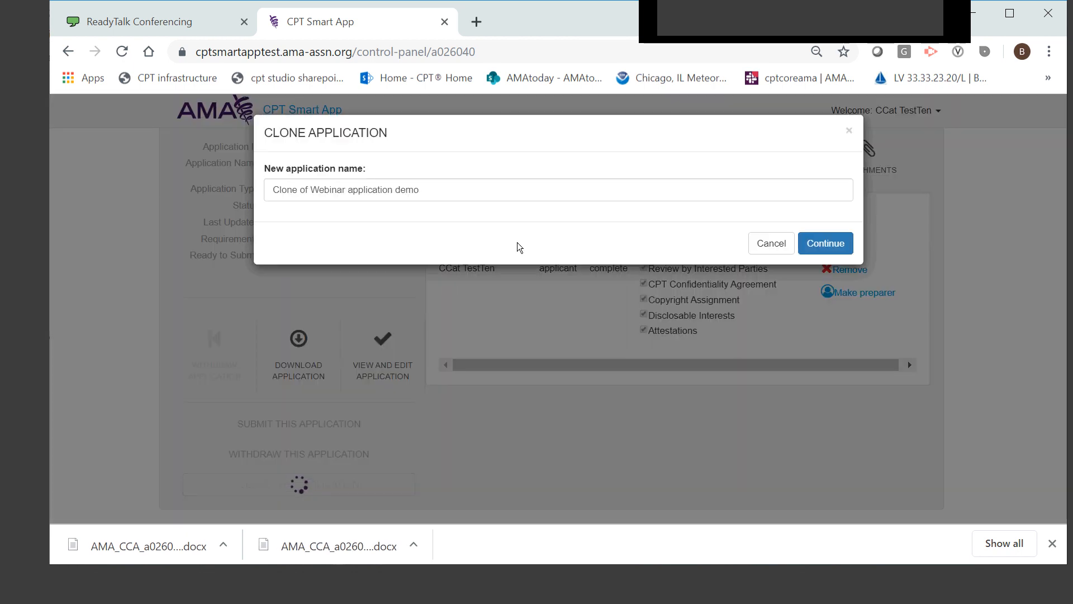
click(831, 243)
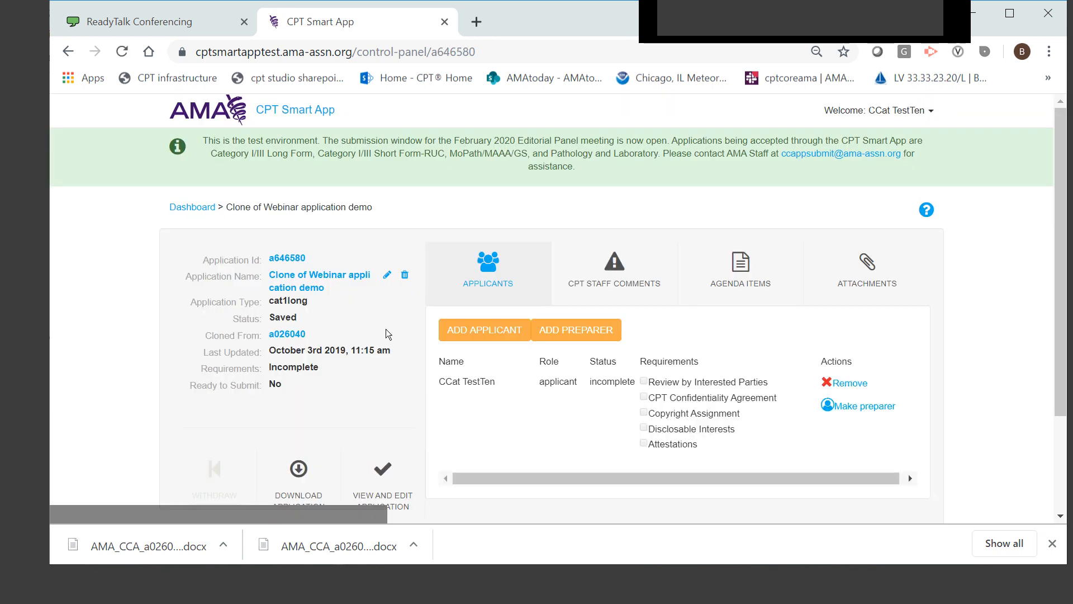
click(386, 277)
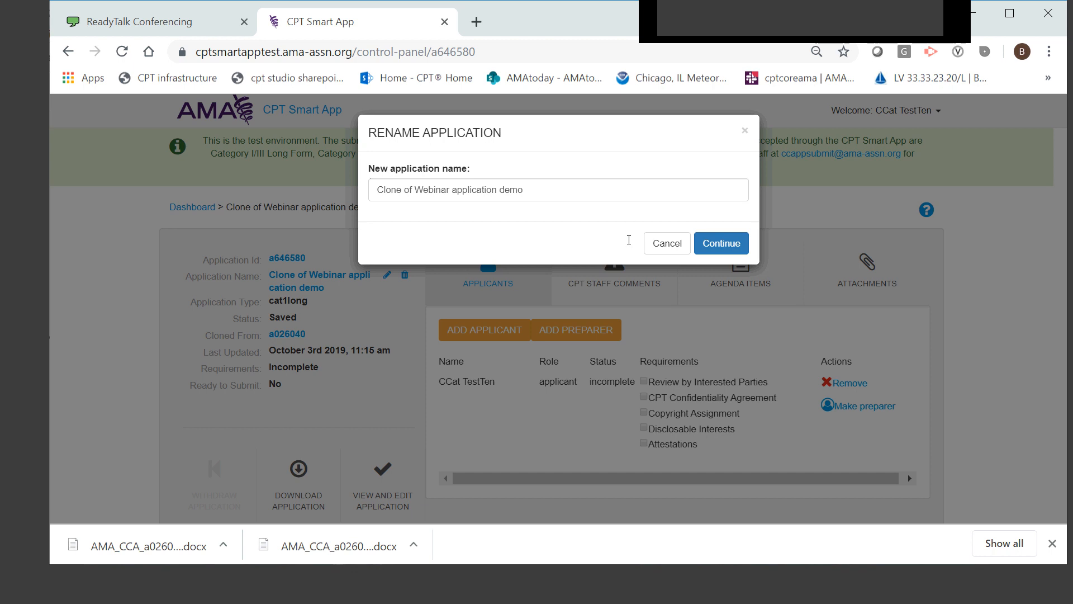
click(657, 252)
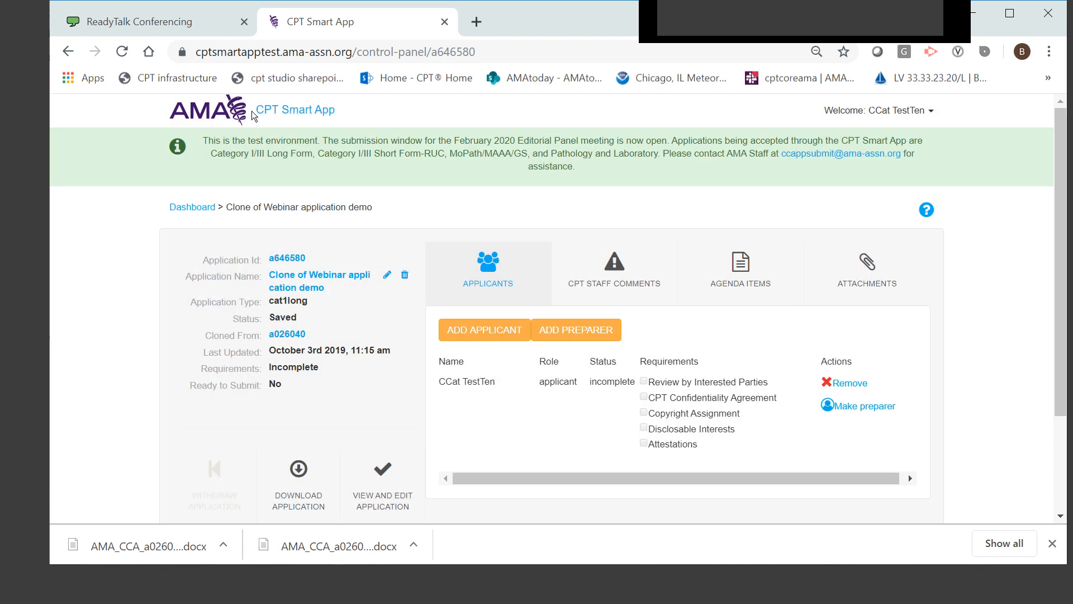
Open "Submittted Webinar application" from the dashboard and view its CPT staff comments and attachments
click(265, 115)
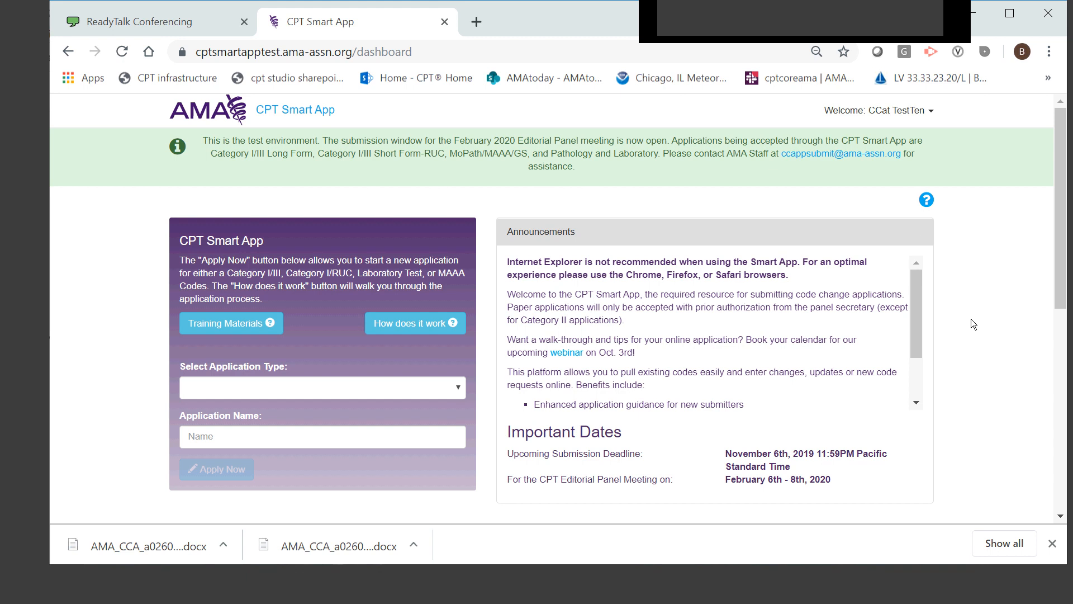
scroll(971, 319, down, 5)
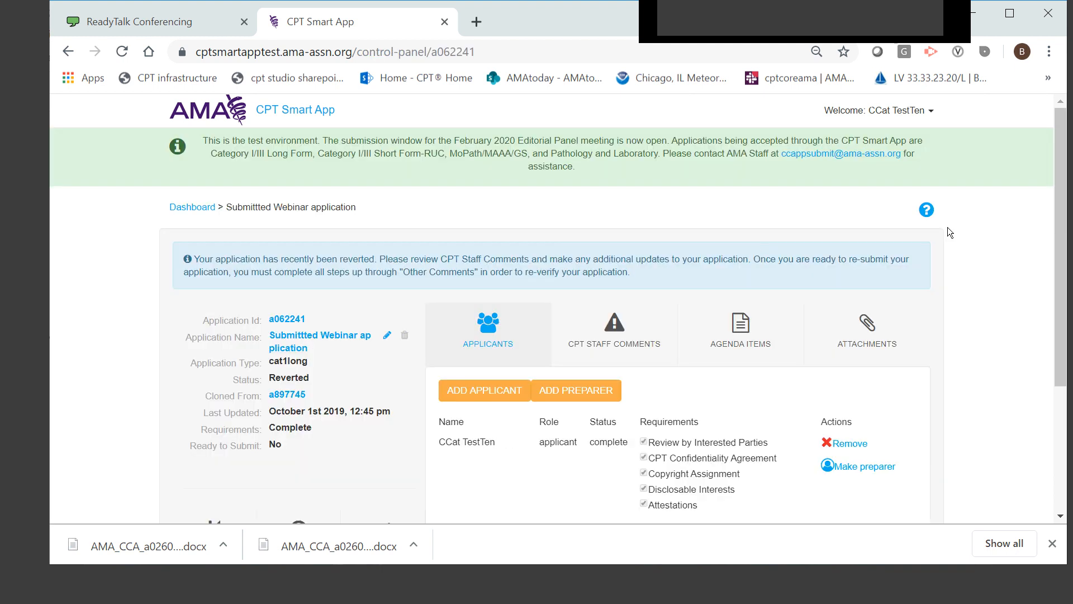
scroll(988, 311, down, 1)
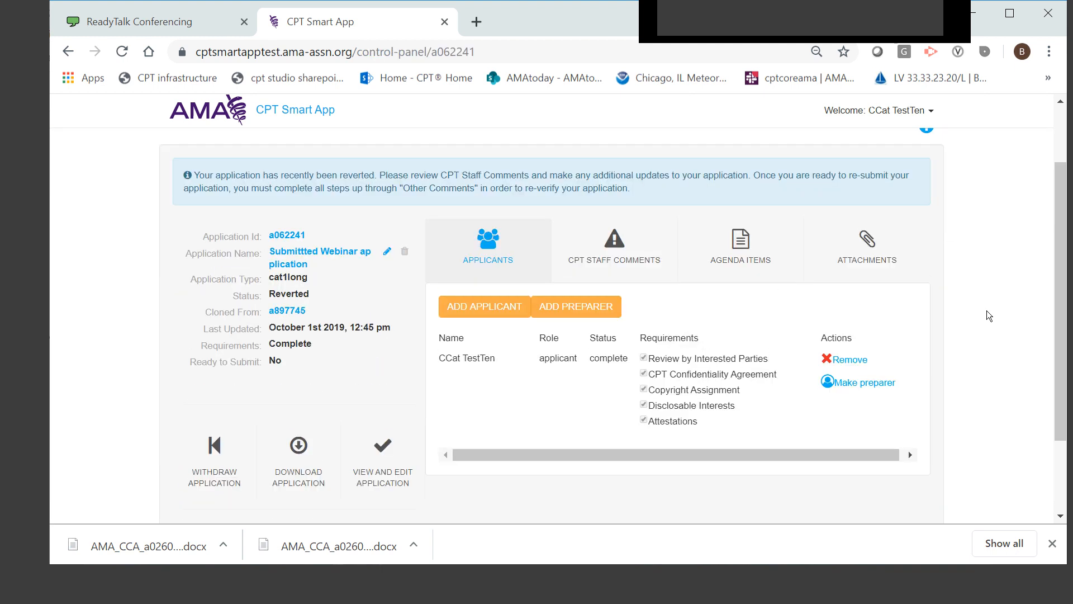
click(609, 257)
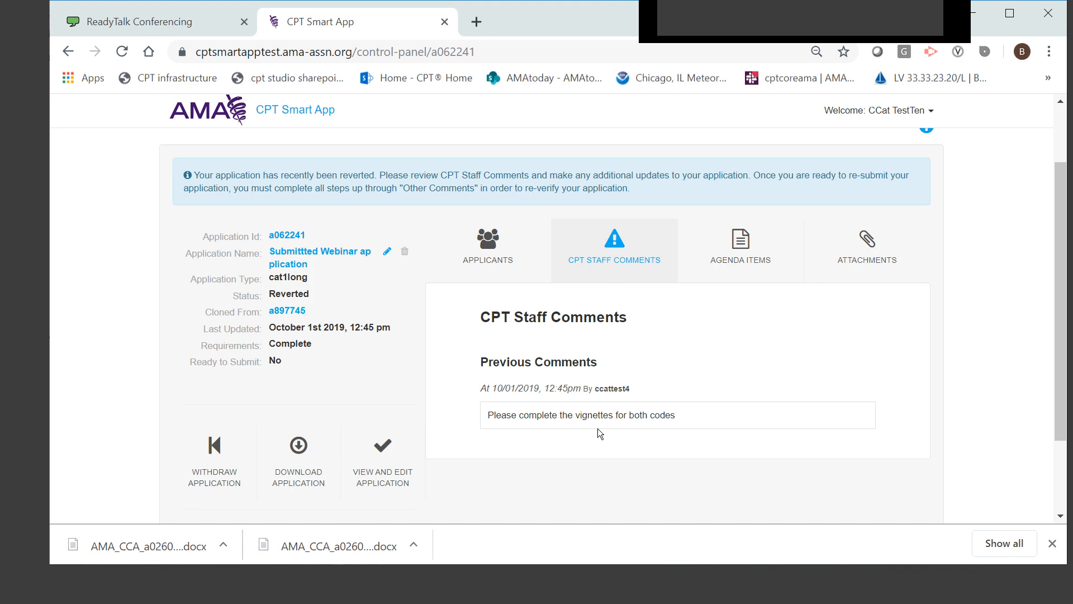
click(863, 232)
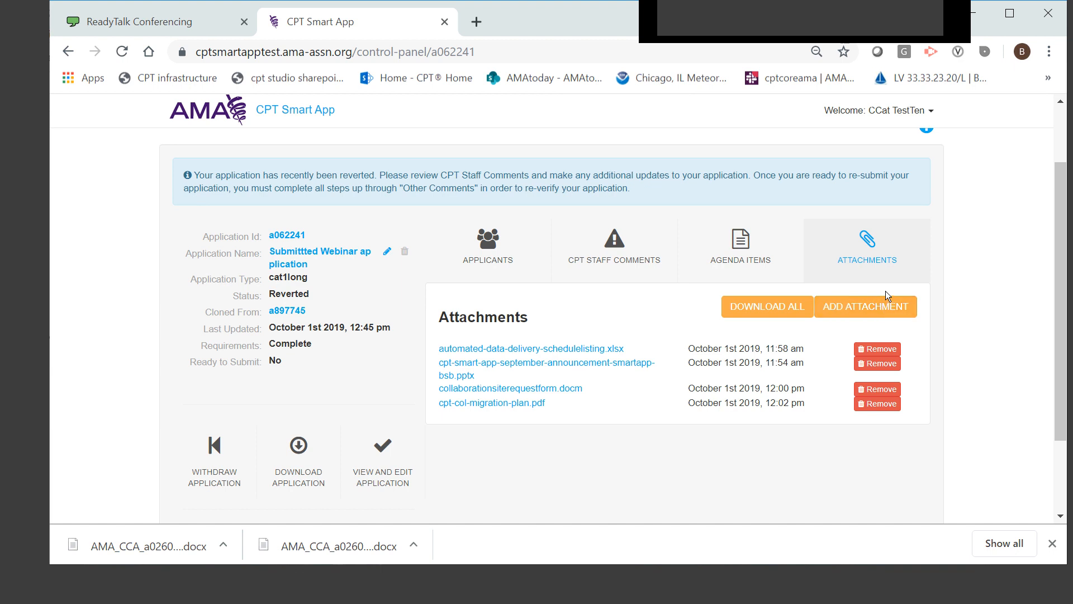
Open the submitted application's Reference Citations: Add Citation question and review the Category I literature matrix and the created citations list
click(400, 461)
scroll(635, 451, down, 7)
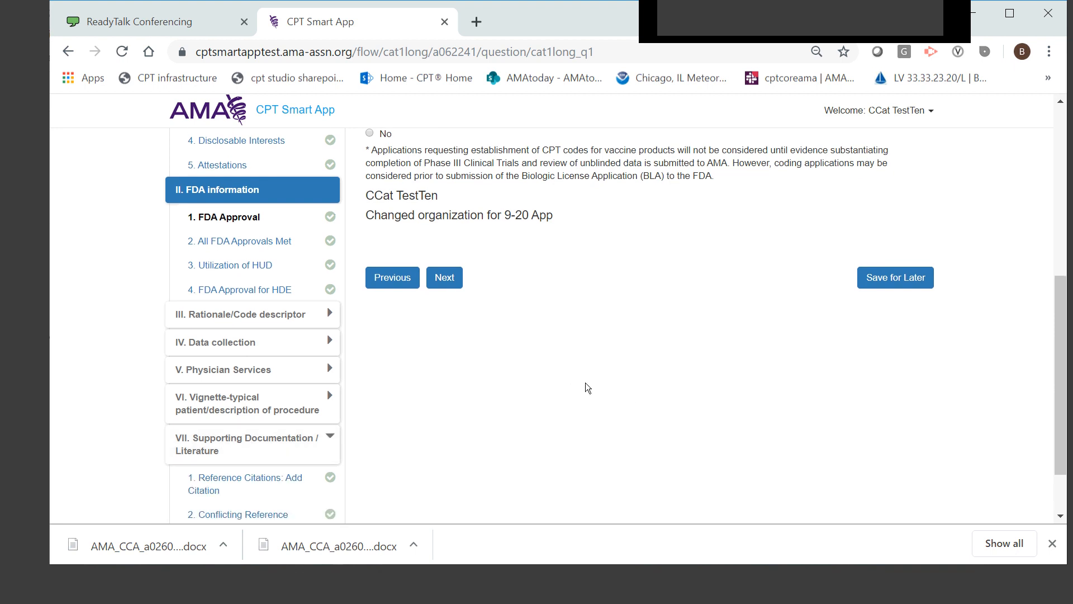
scroll(585, 386, down, 2)
click(246, 404)
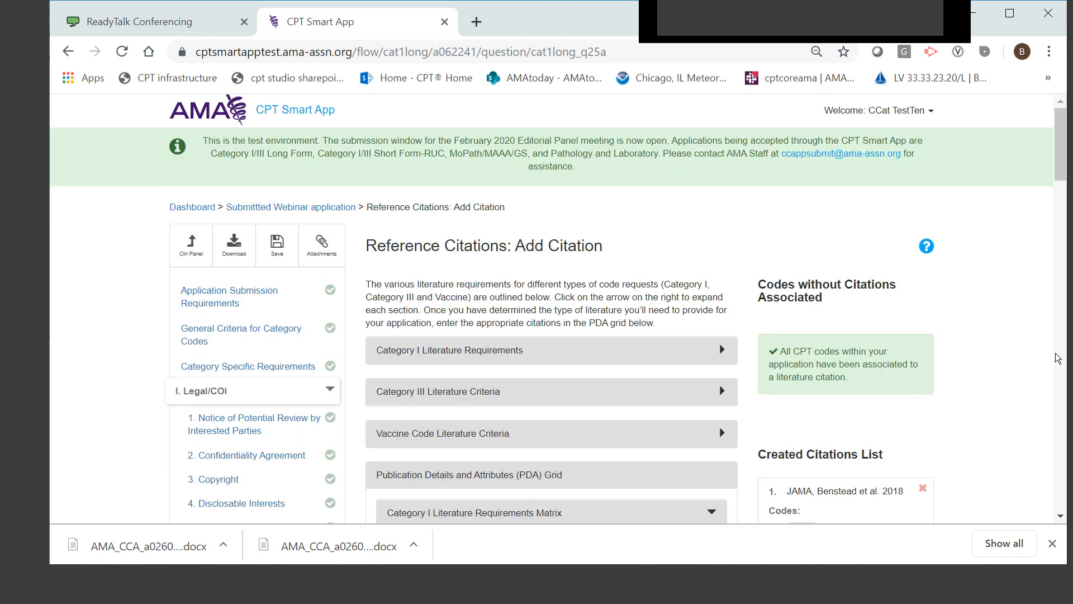
scroll(1018, 353, down, 5)
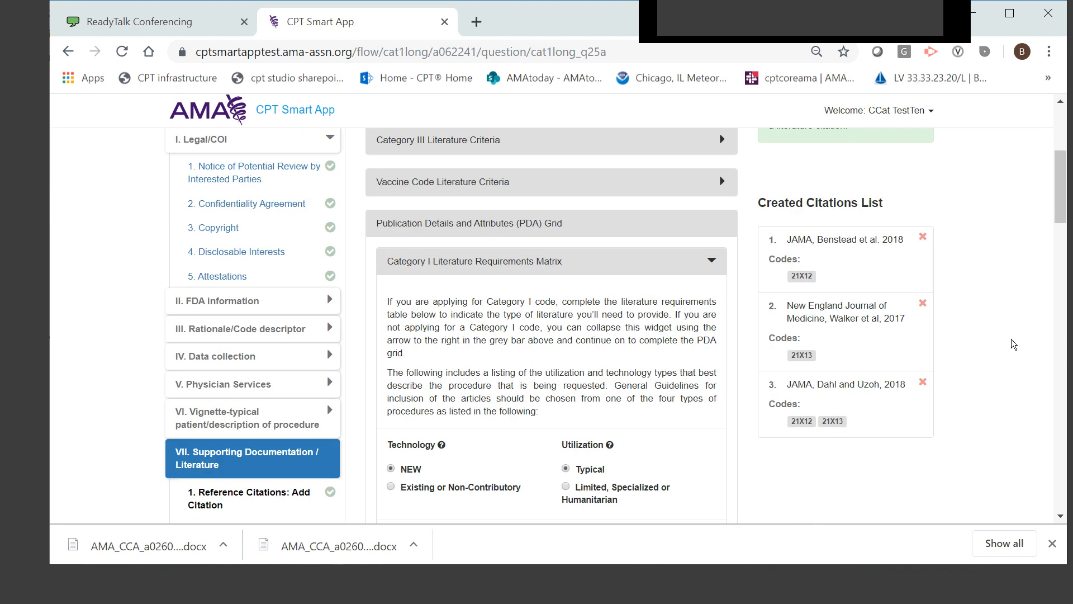
scroll(1009, 326, down, 2)
scroll(1008, 325, up, 2)
scroll(1009, 326, down, 3)
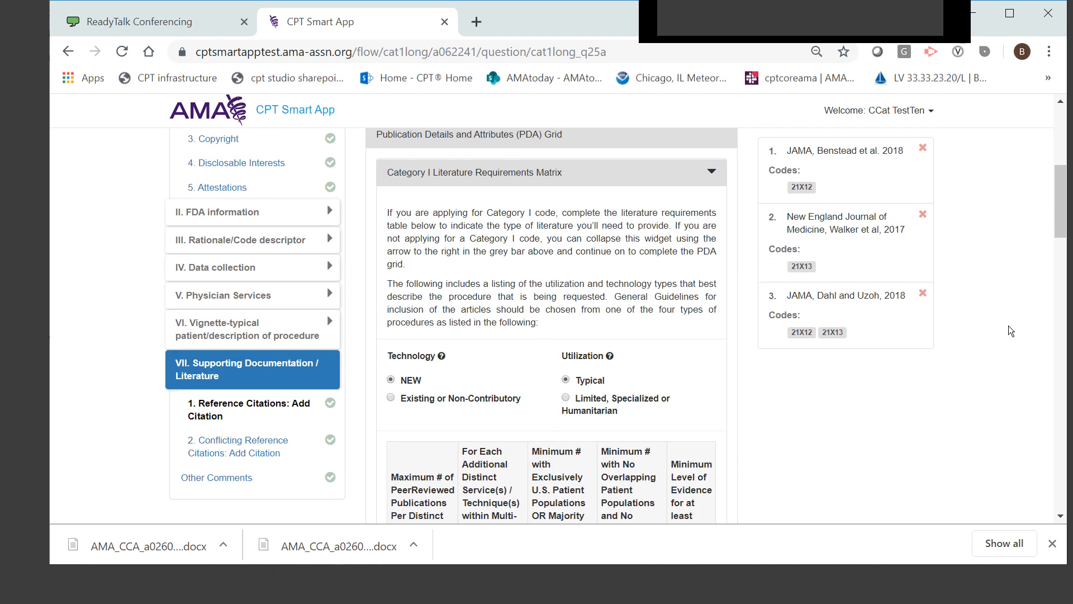
In the Category I Literature Requirements Matrix, set Technology to NEW and Utilization to Limited, Specialized or Humanitarian
scroll(1008, 325, up, 2)
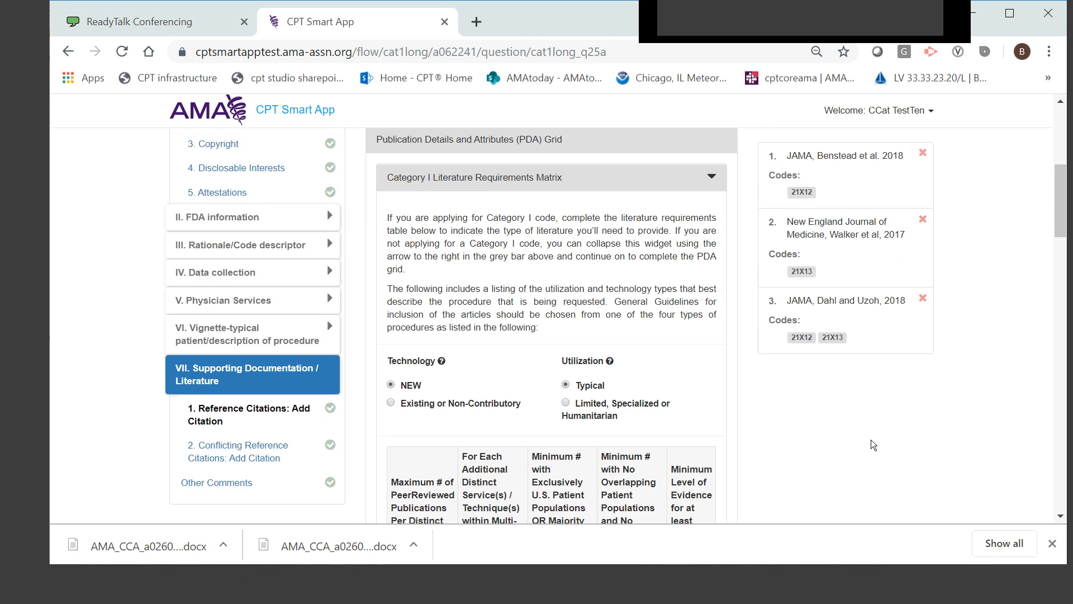
scroll(890, 428, down, 2)
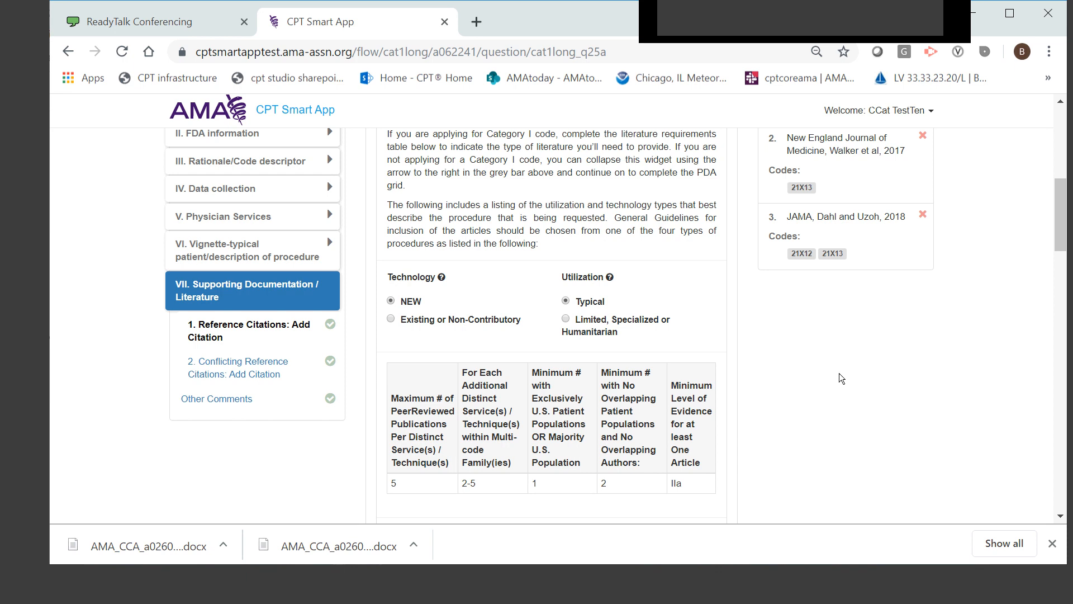
scroll(867, 392, down, 2)
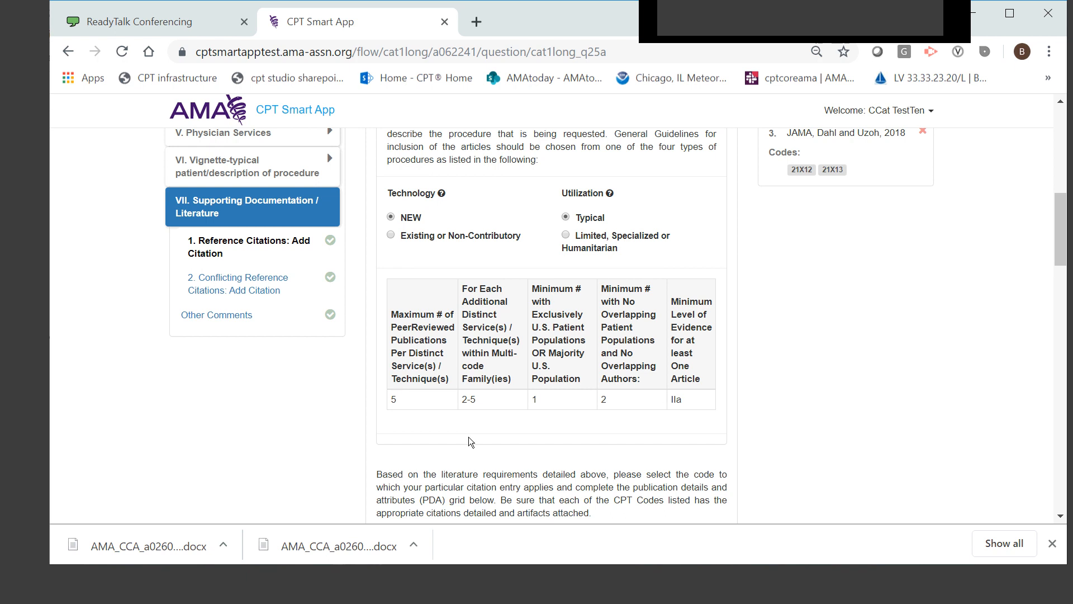
click(391, 235)
click(587, 236)
click(418, 218)
scroll(827, 419, down, 1)
scroll(839, 392, up, 7)
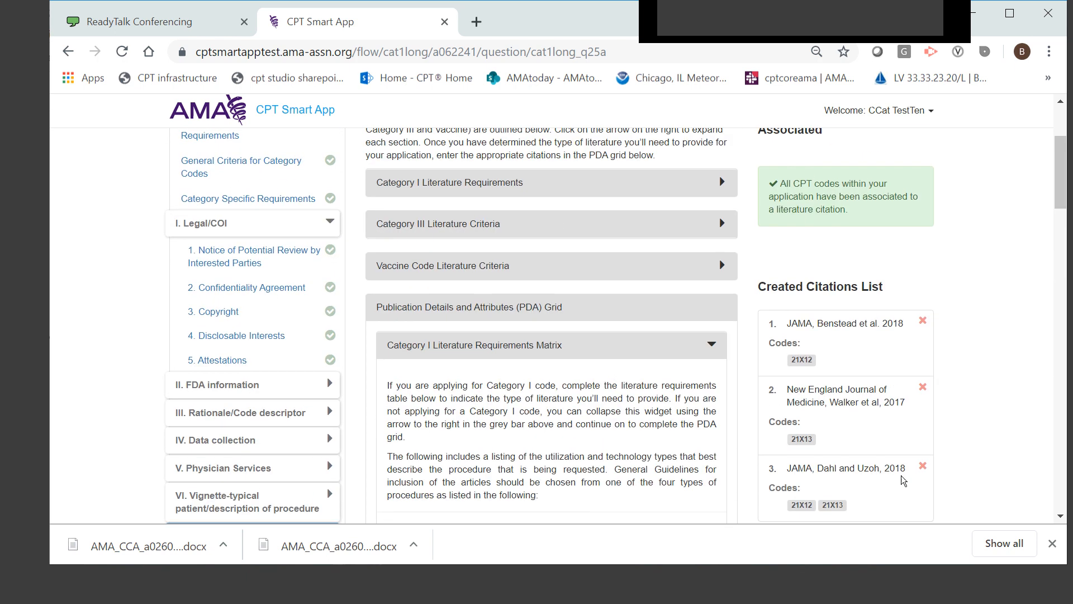
Select the second and then the first created citation for editing, declining the edit confirmation each time
scroll(861, 464, down, 2)
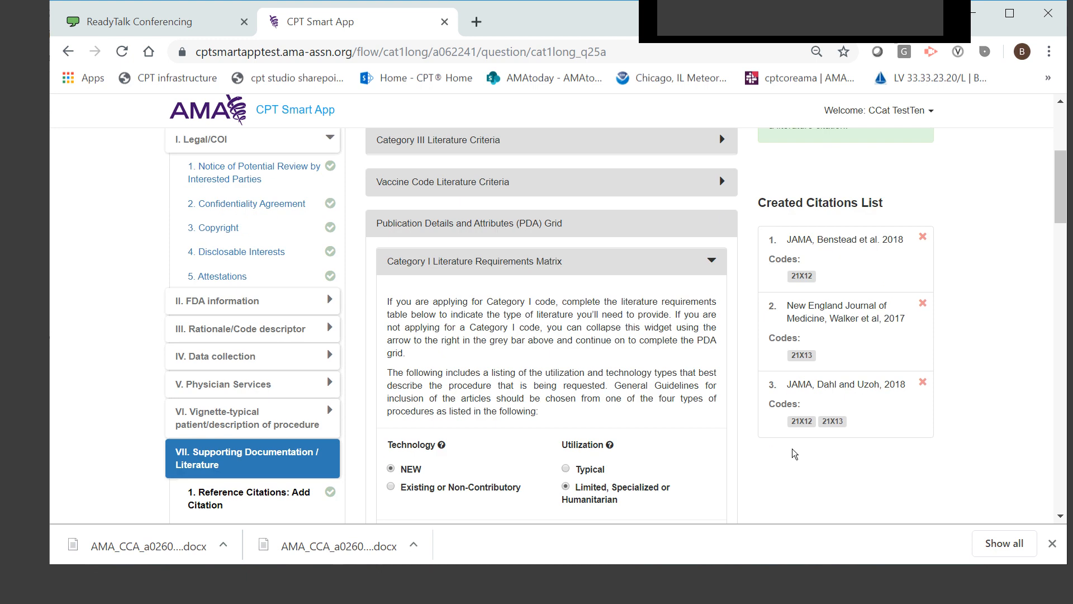
scroll(797, 492, down, 6)
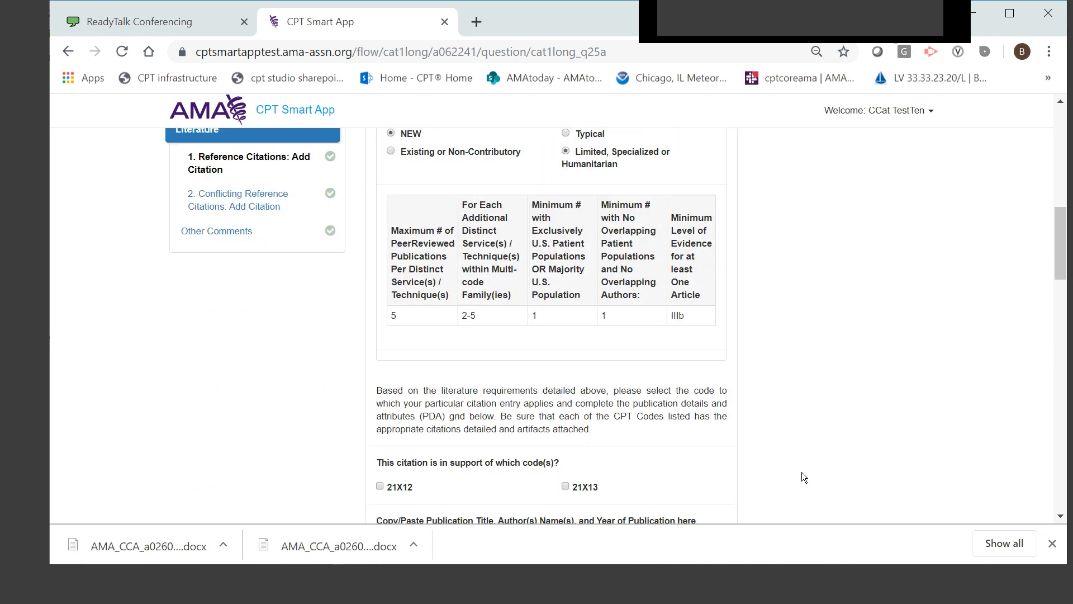
scroll(846, 406, down, 1)
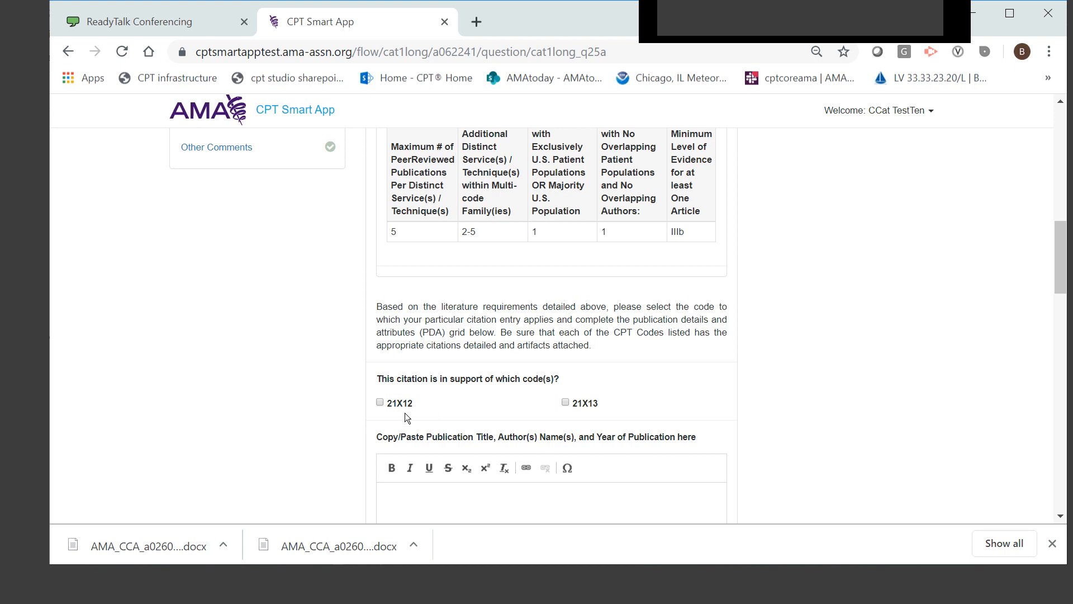
scroll(830, 370, up, 7)
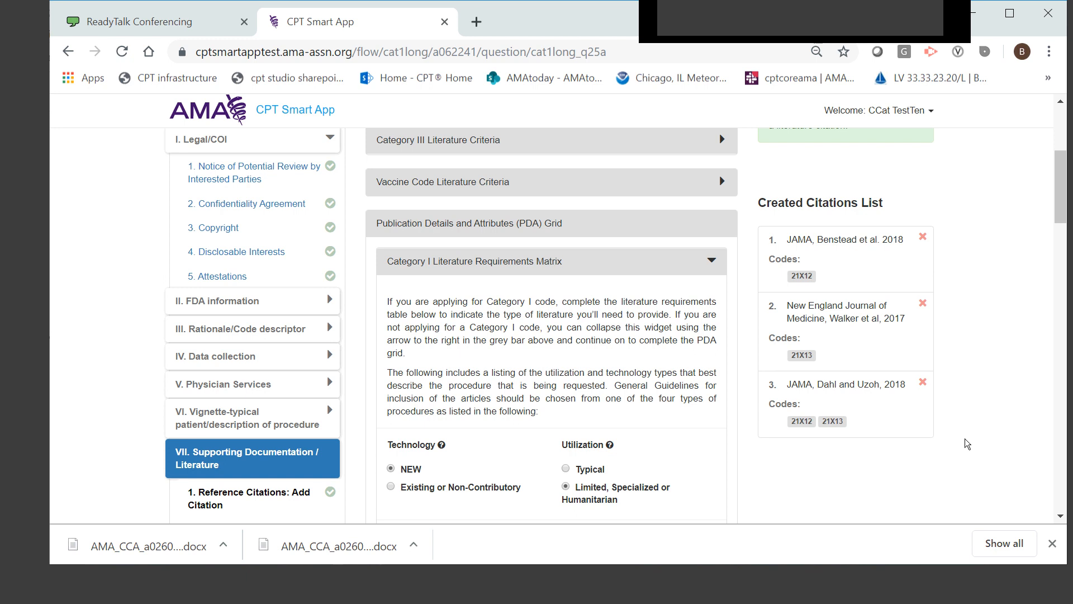
click(861, 338)
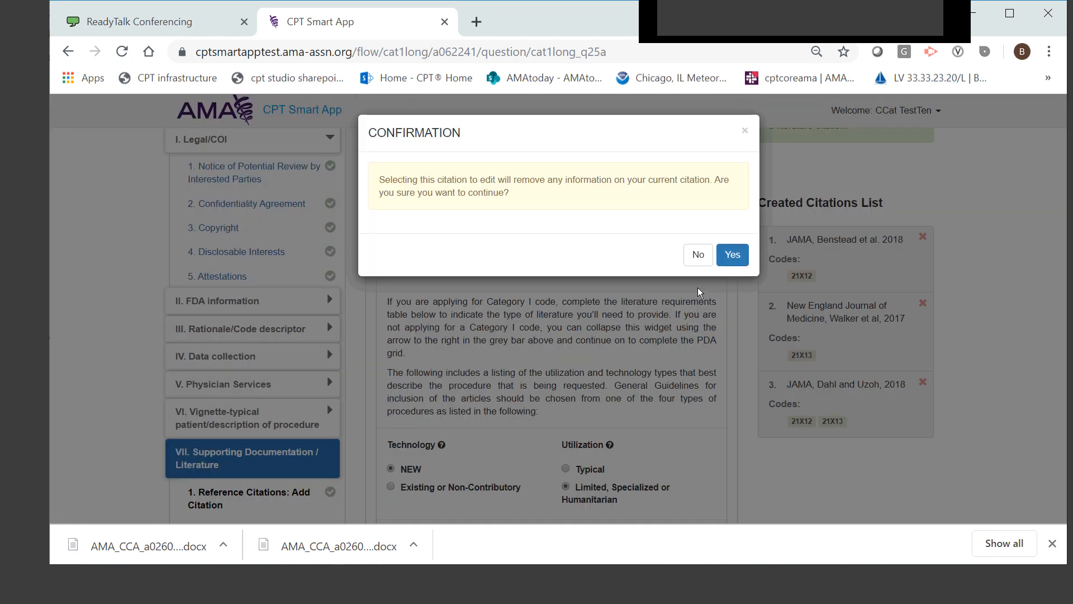
click(693, 257)
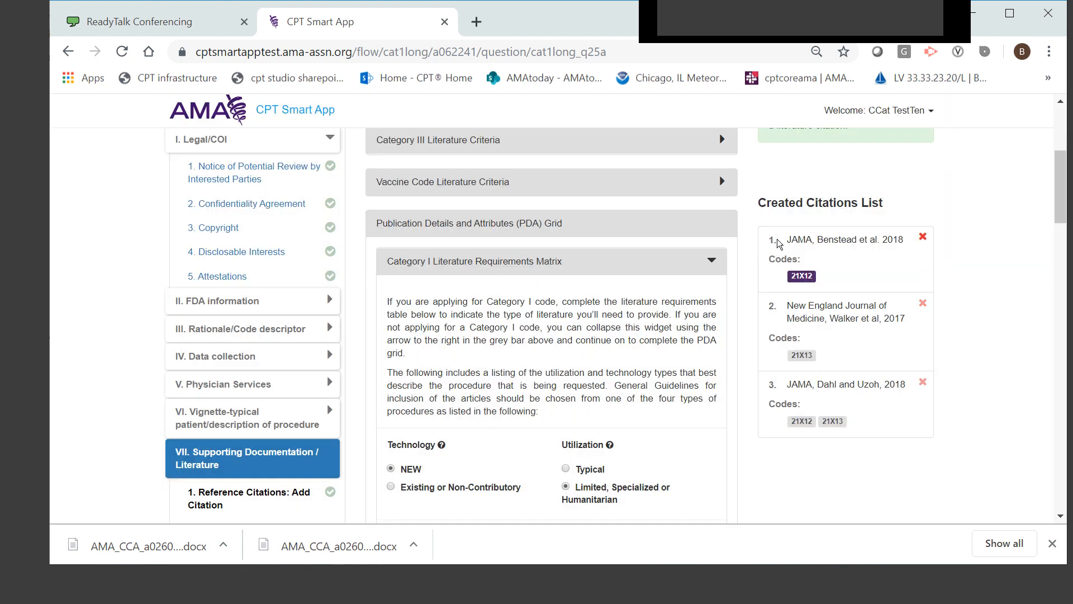
click(779, 244)
click(688, 255)
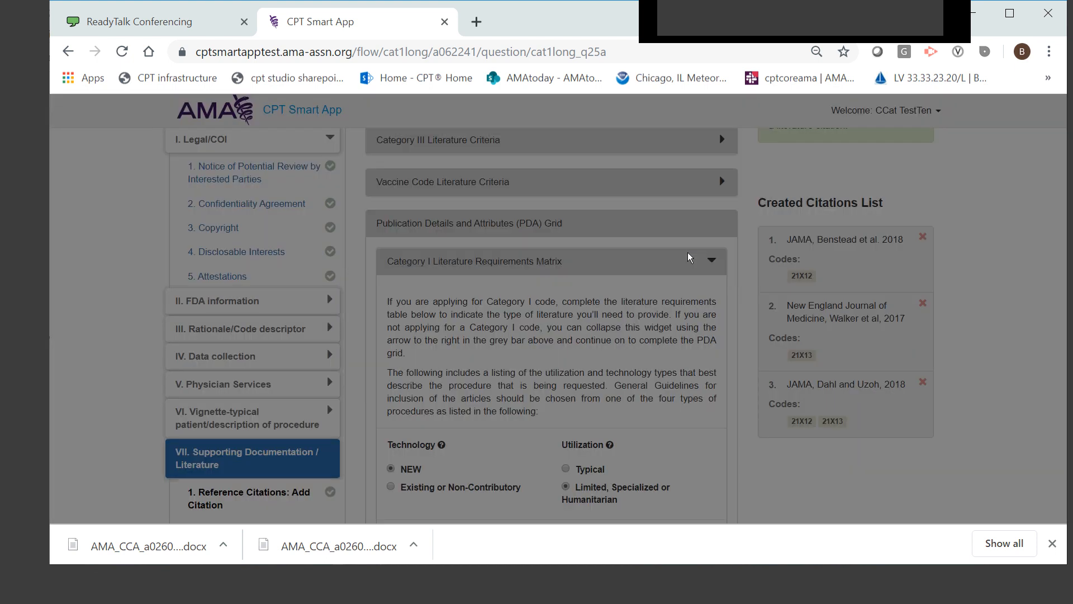
Load the first created citation, the 2018 JAMA entry, for editing and view its supported code and publication text
scroll(953, 387, down, 9)
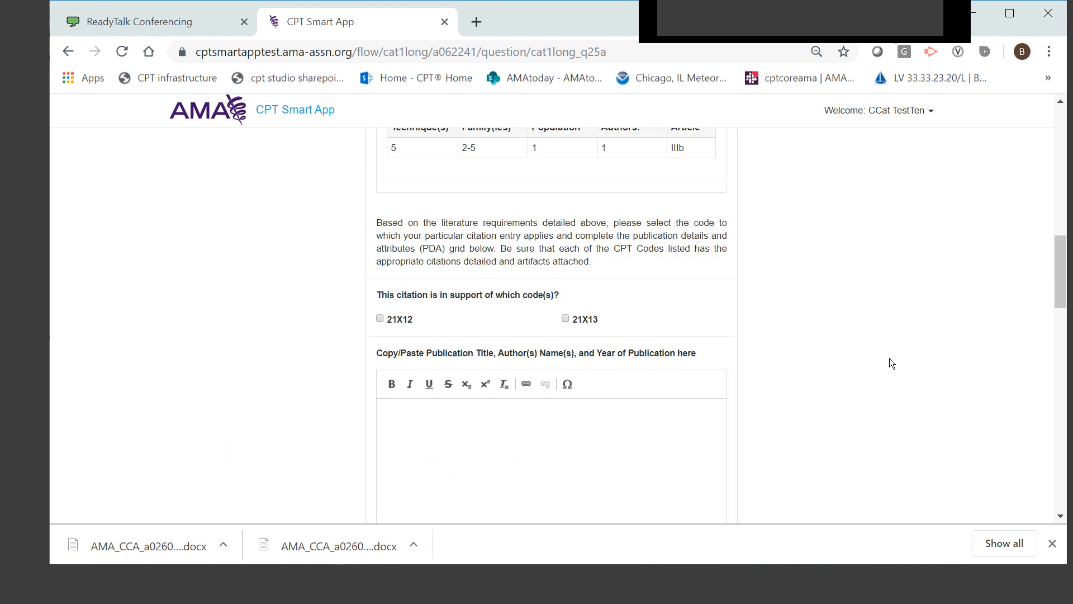
scroll(891, 363, up, 9)
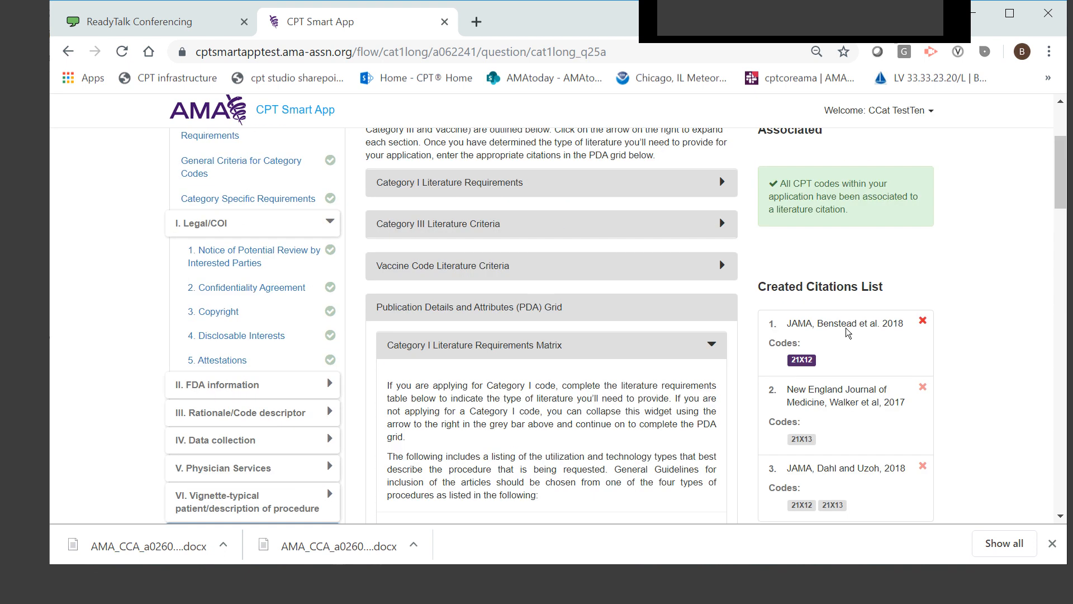
scroll(847, 329, down, 4)
scroll(846, 327, up, 4)
click(841, 350)
click(735, 253)
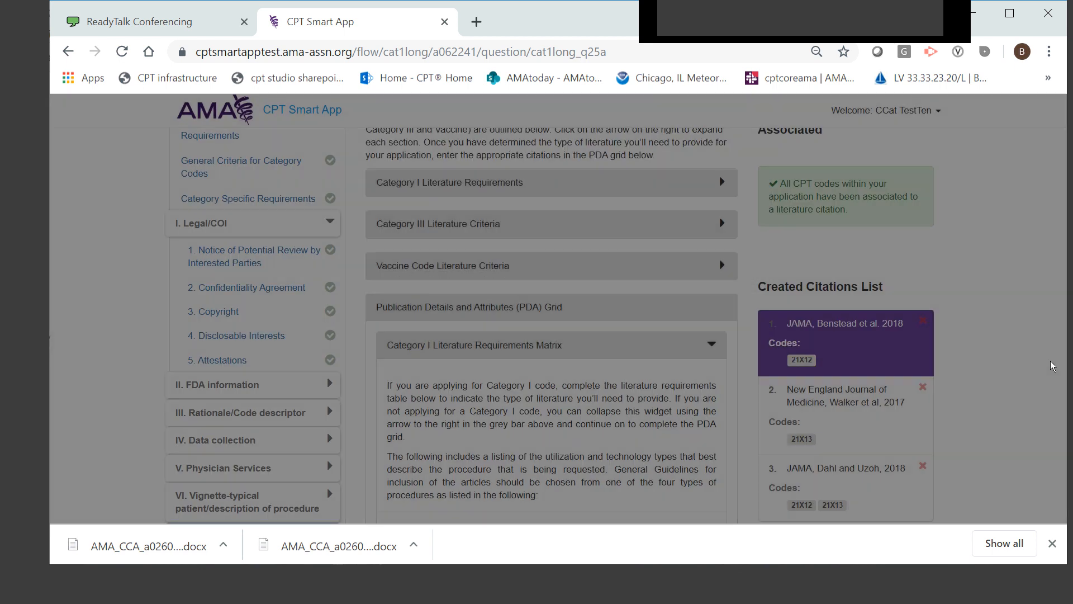
scroll(1045, 351, down, 4)
scroll(997, 323, down, 10)
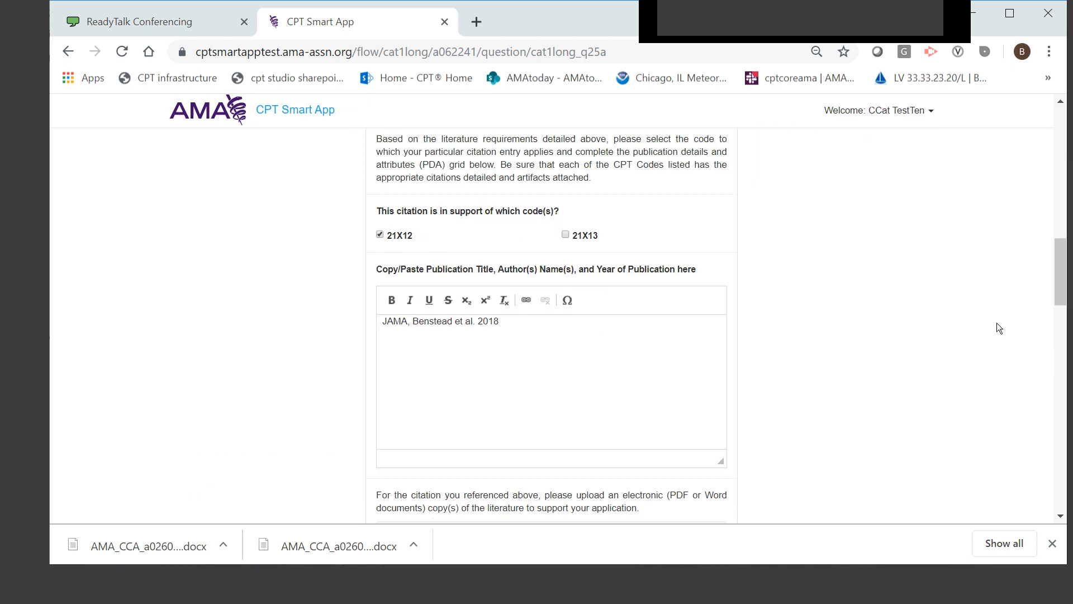
Open the file chooser for the citation's literature upload, browse the CPT folder and cancel without choosing a file
scroll(567, 233, up, 4)
scroll(751, 313, down, 5)
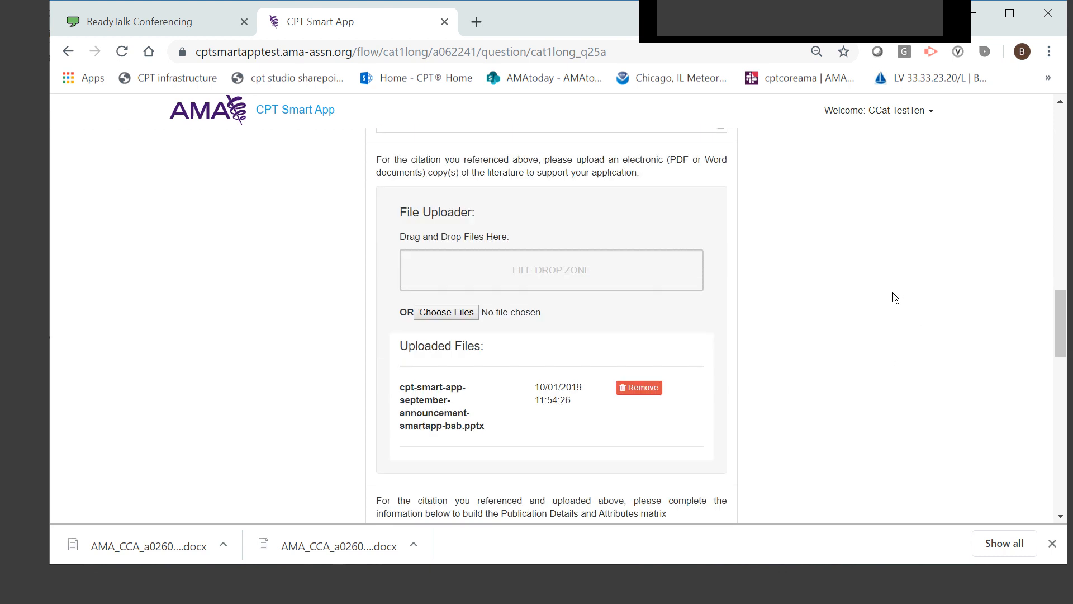
click(461, 311)
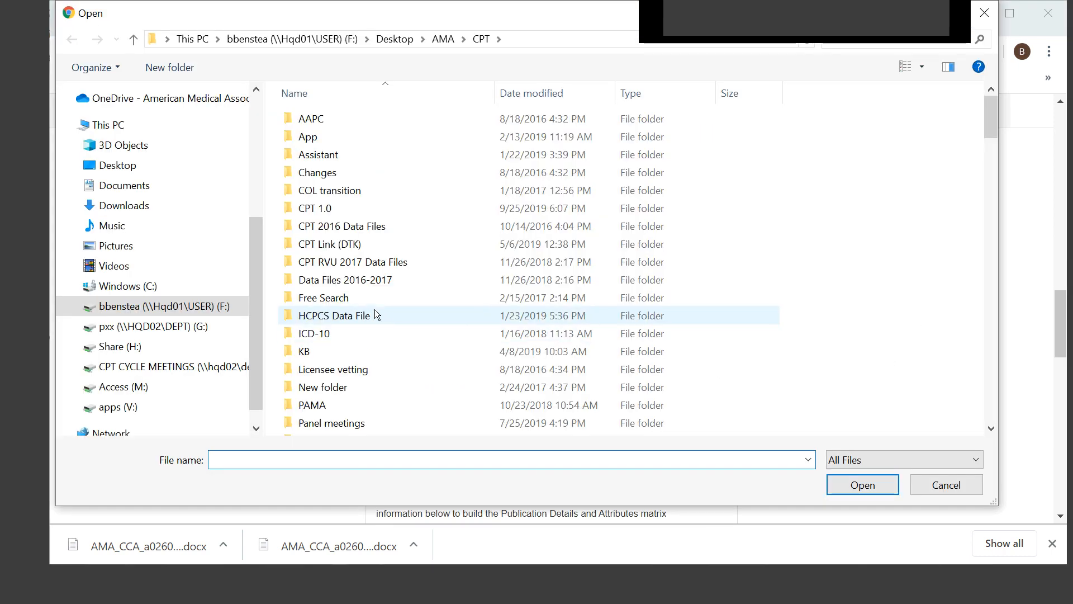
scroll(384, 282, down, 9)
scroll(385, 285, down, 10)
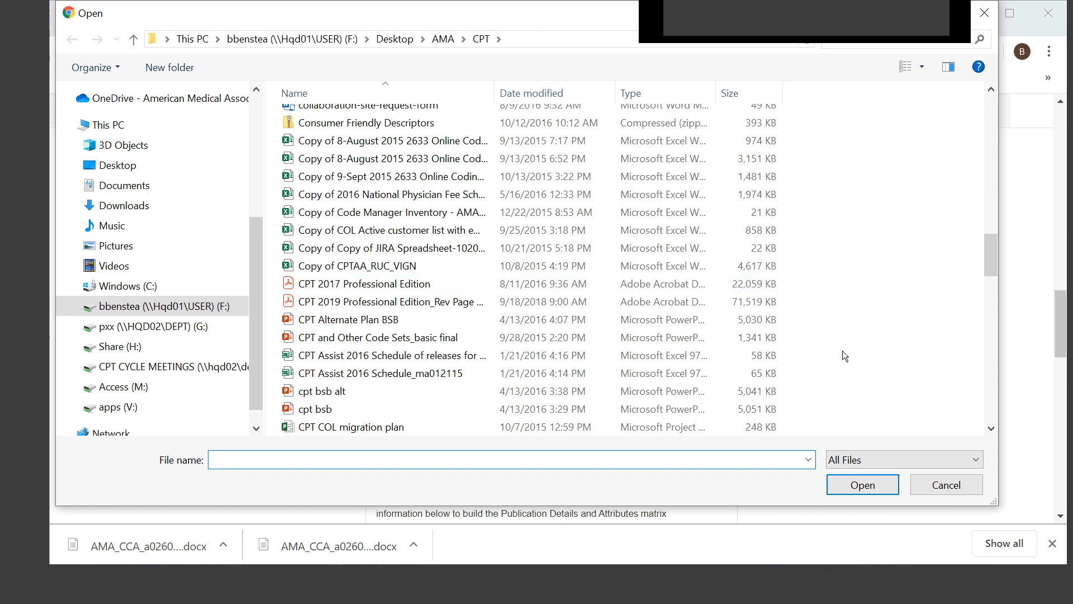
click(946, 484)
Review the citation's publication details and relevance statement, and continue to the Conflicting Reference Citations: Add Citation question
scroll(788, 310, down, 9)
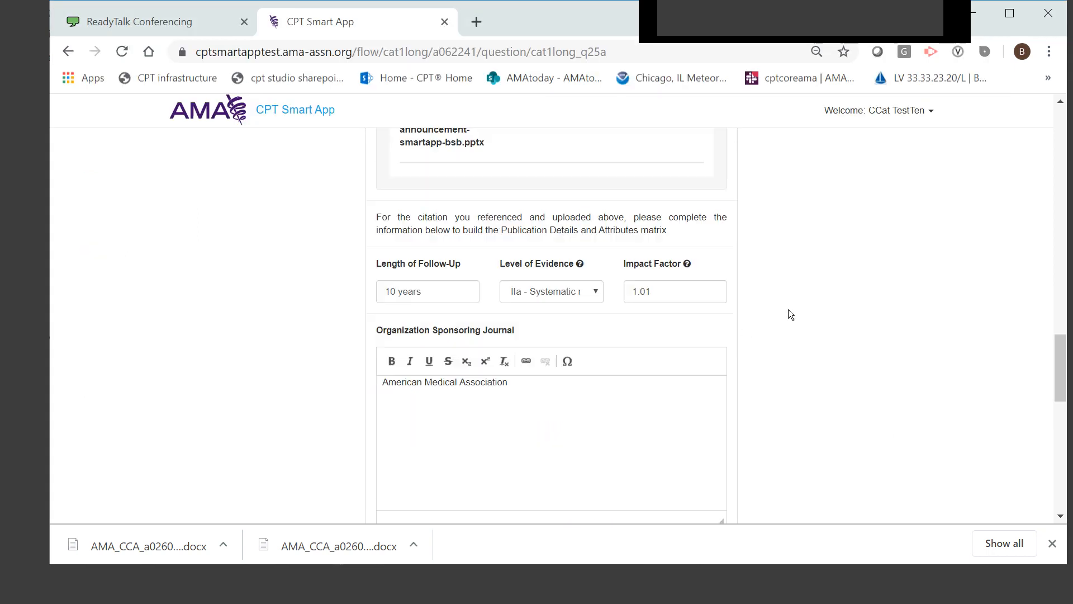
scroll(565, 366, down, 3)
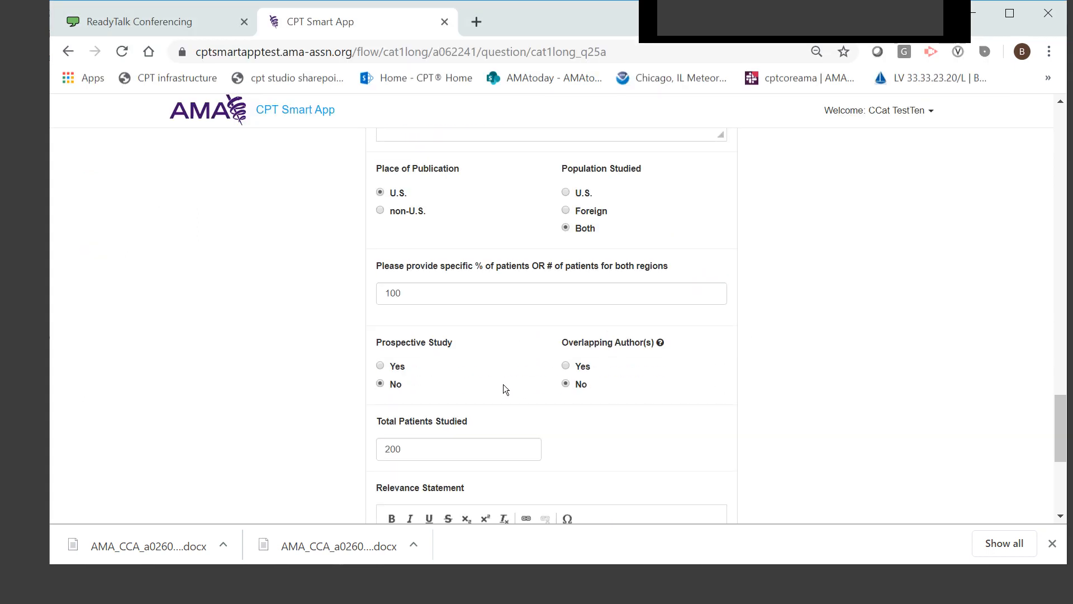
scroll(507, 416, down, 5)
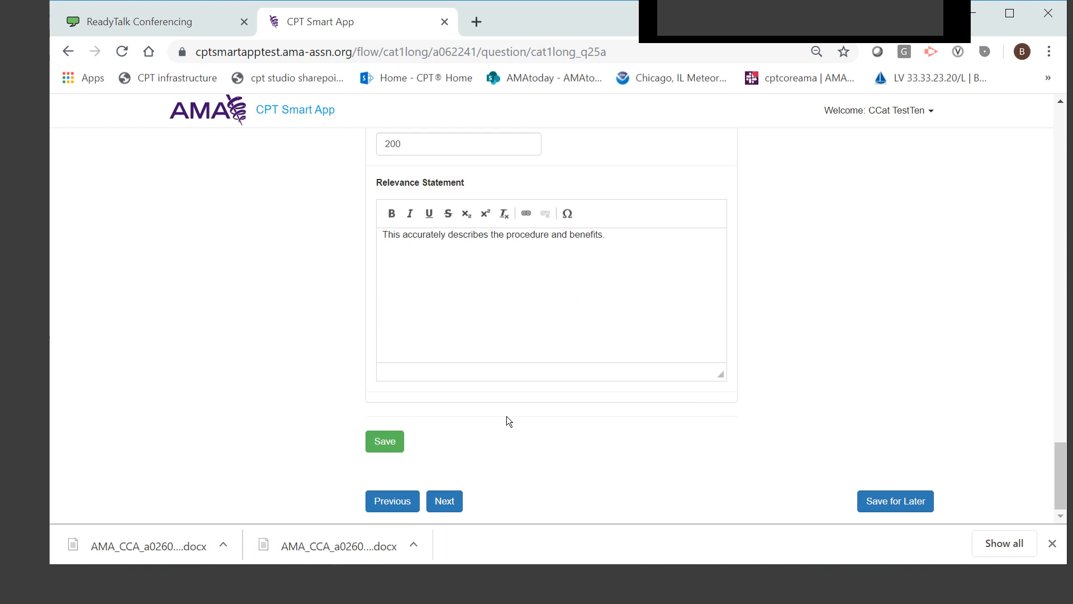
scroll(636, 385, up, 9)
scroll(786, 385, down, 4)
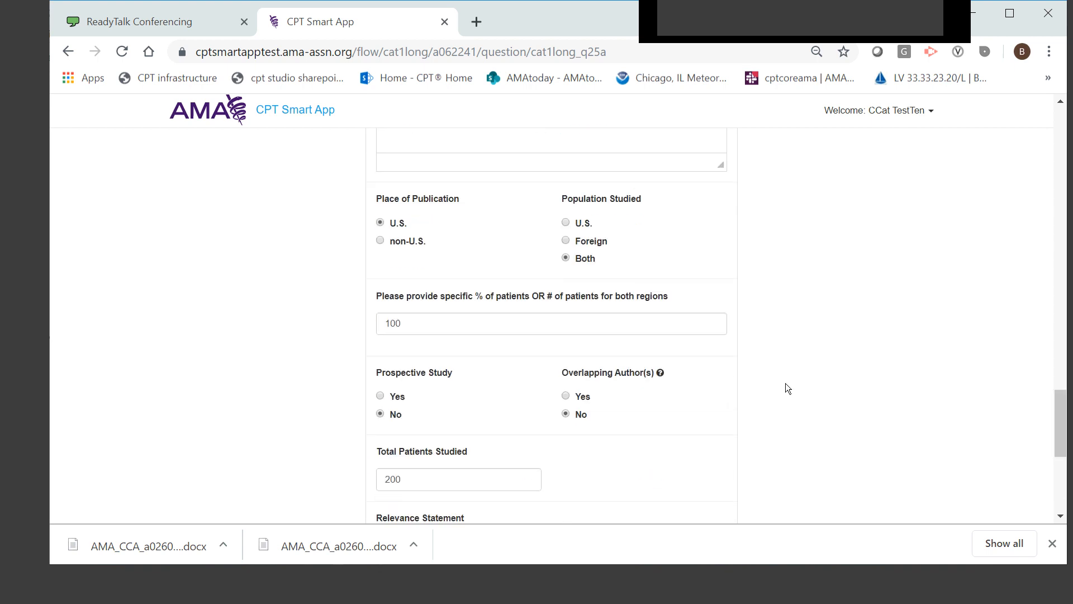
scroll(786, 383, down, 6)
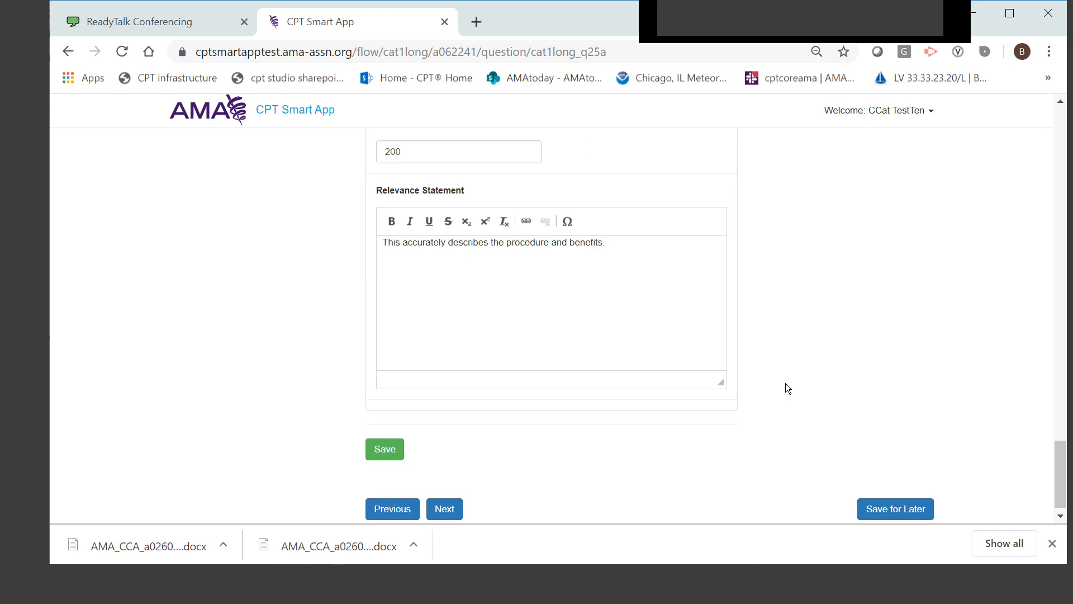
click(441, 501)
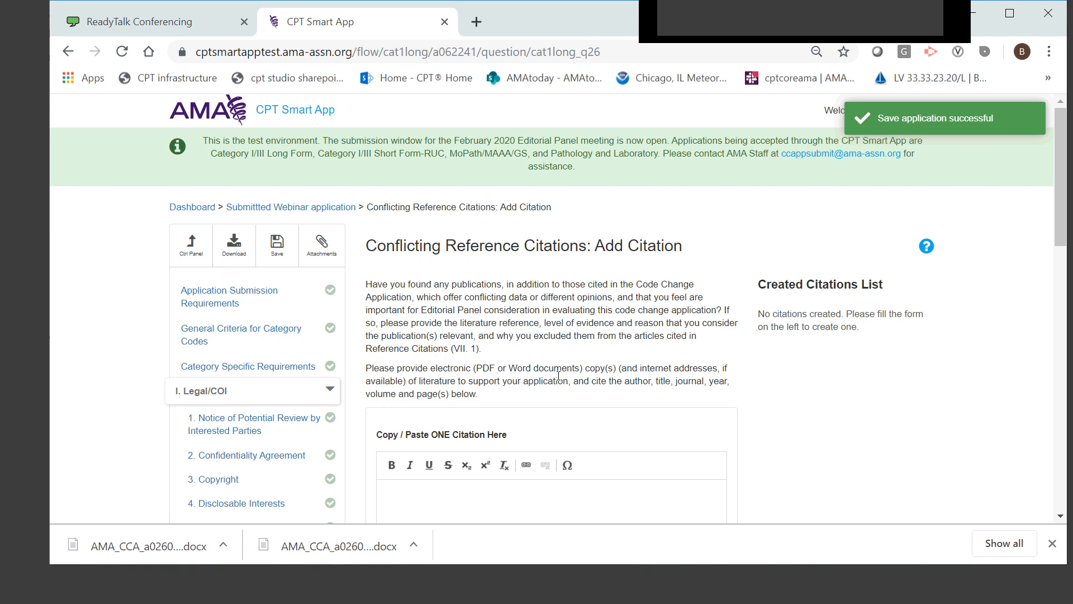
Continue past the conflicting citations form to Other Comments and review the comment field and Re-Submit Application option
scroll(559, 376, down, 15)
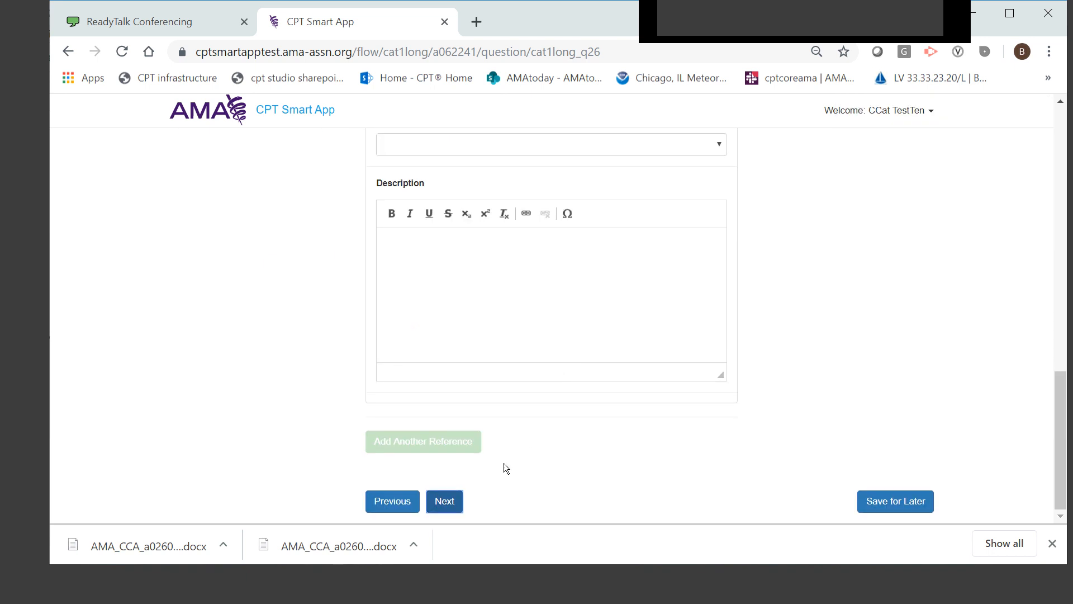
click(450, 503)
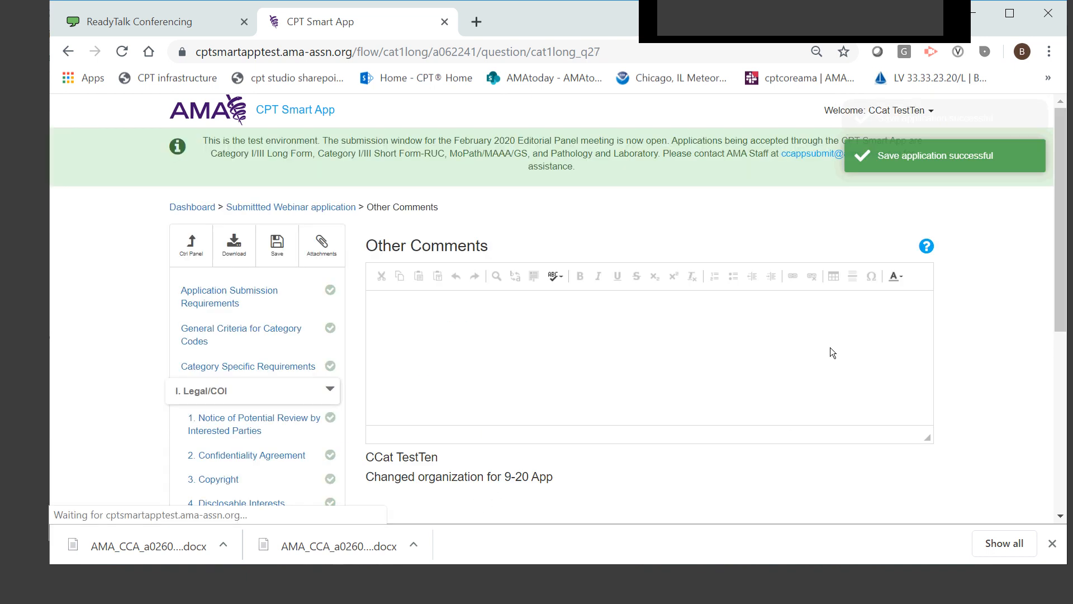
scroll(762, 383, down, 3)
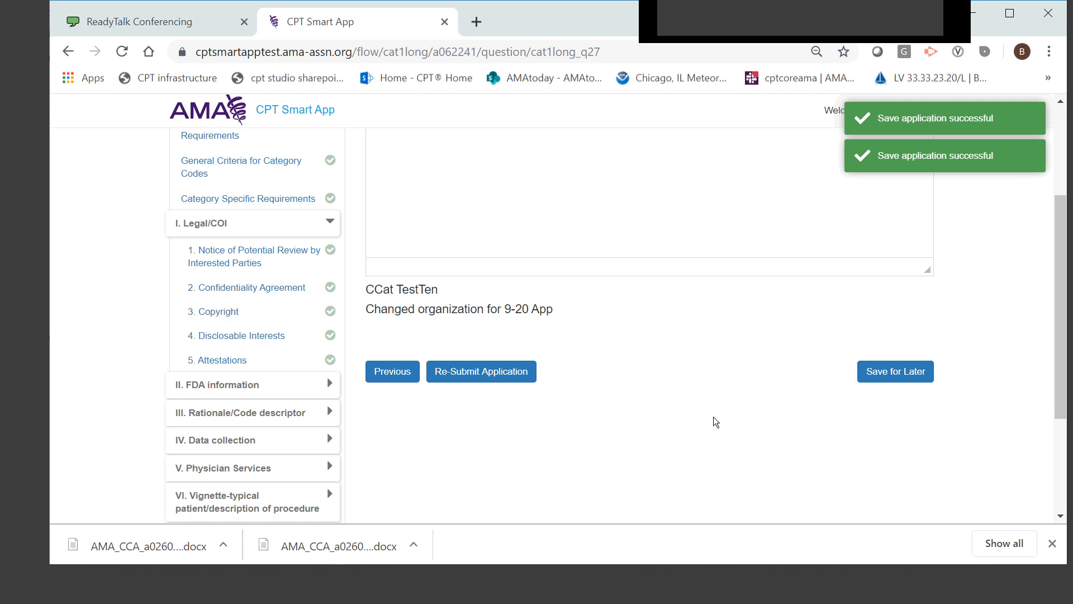
scroll(713, 421, up, 3)
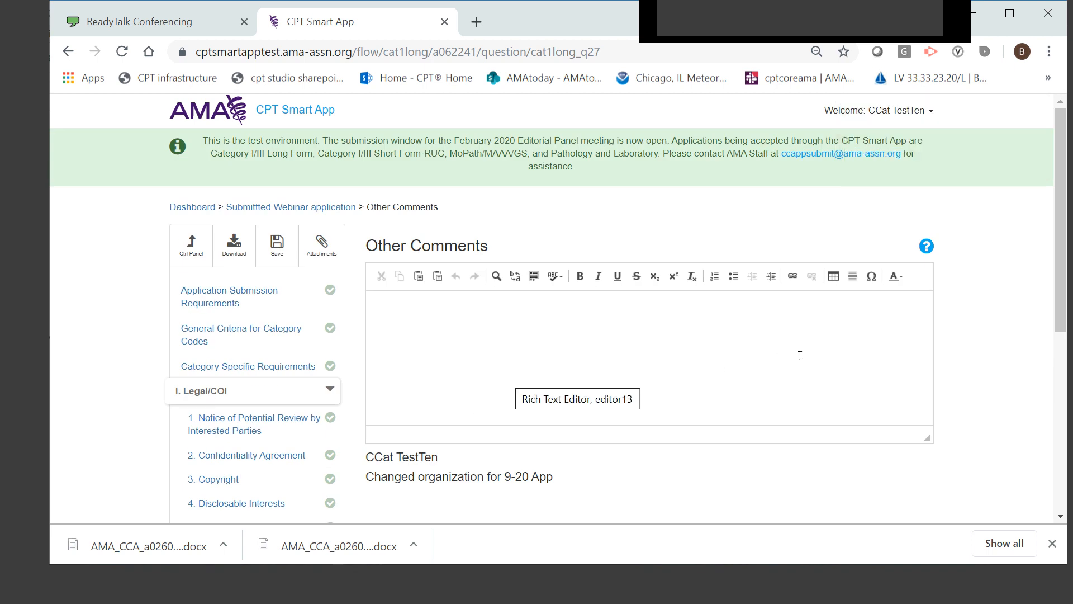
scroll(800, 356, down, 3)
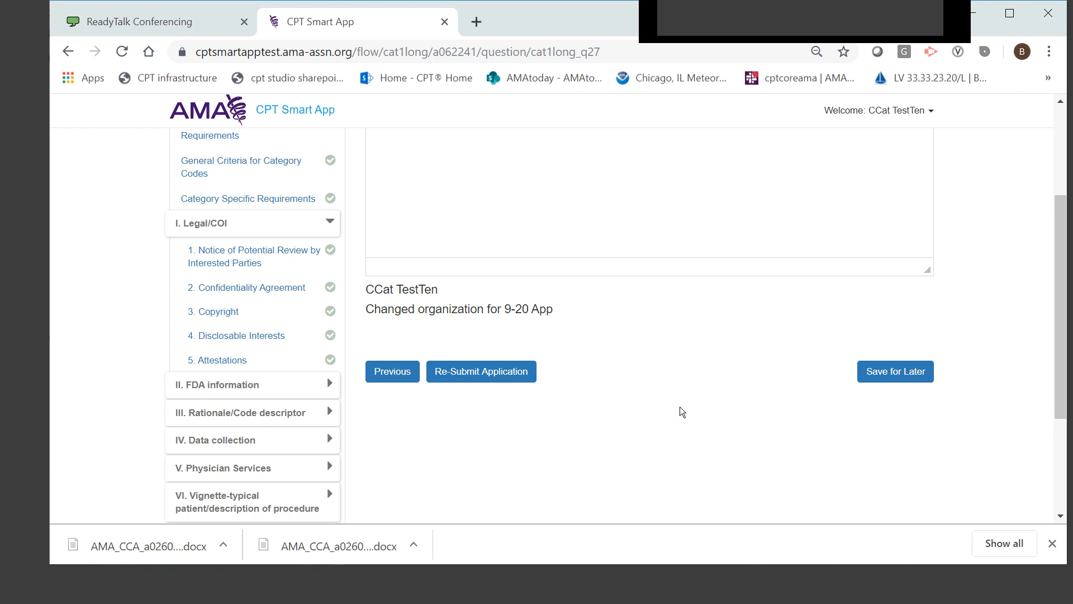
scroll(673, 421, up, 2)
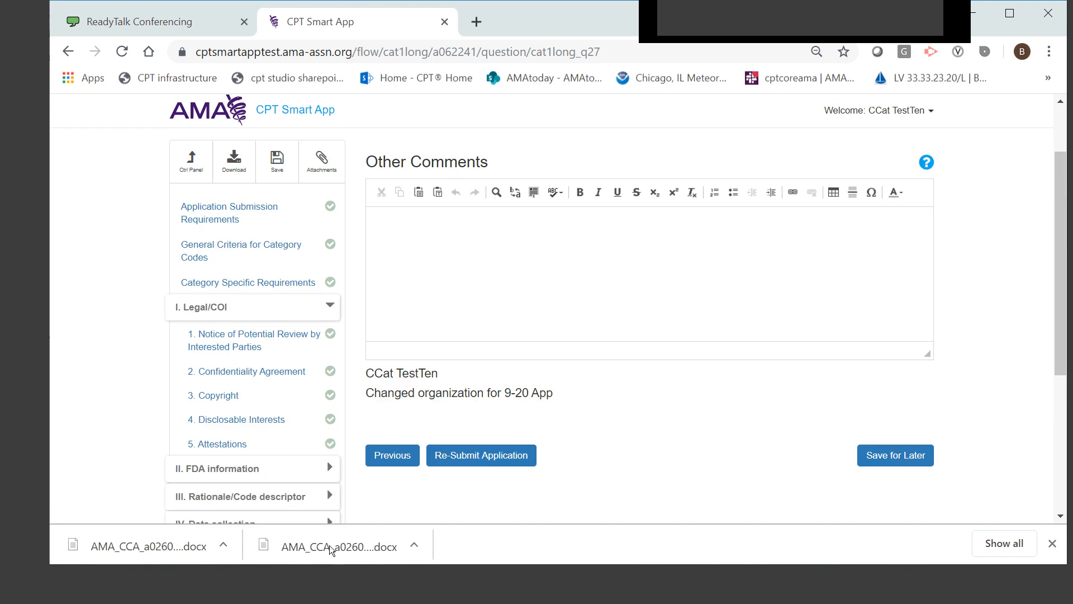
Open the first downloaded AMA_CCA document in Word, share it in the conference, and view its submission requirements and applicant details
click(156, 549)
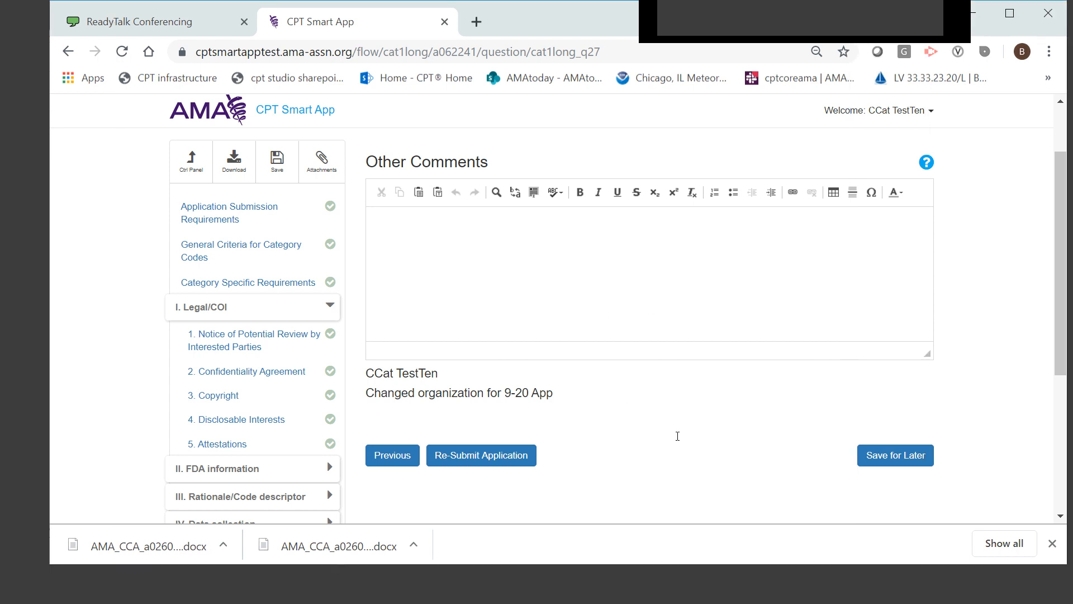
scroll(678, 430, down, 5)
scroll(678, 425, up, 5)
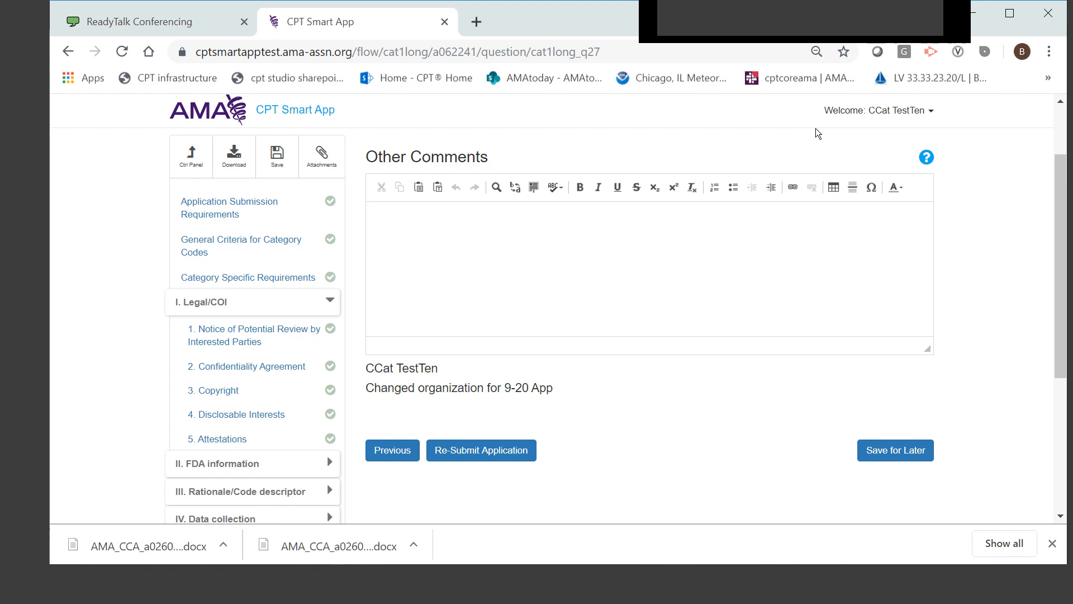
click(740, 22)
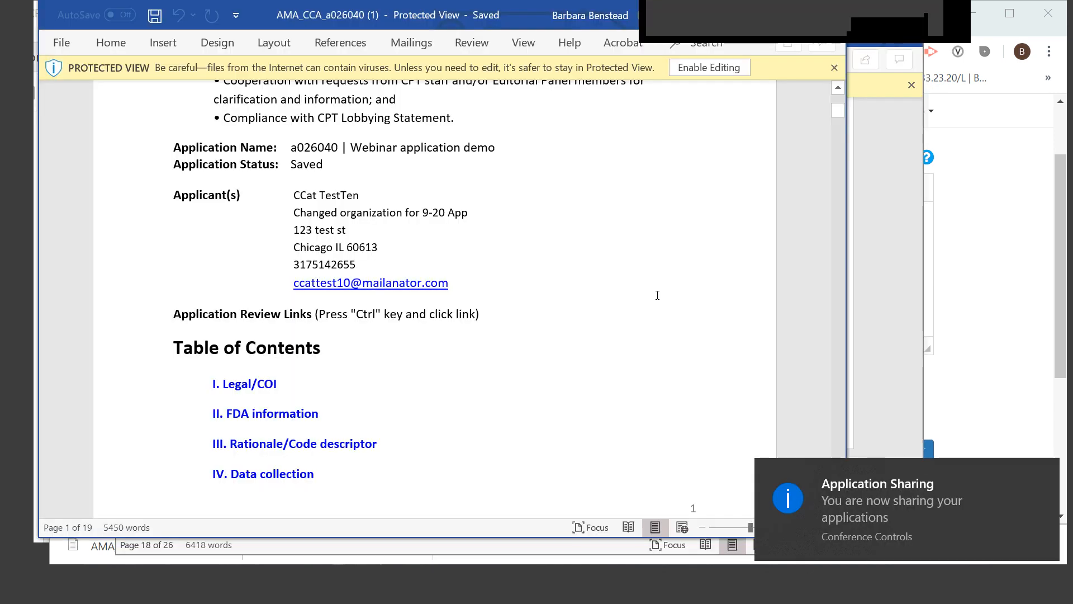
scroll(657, 296, up, 6)
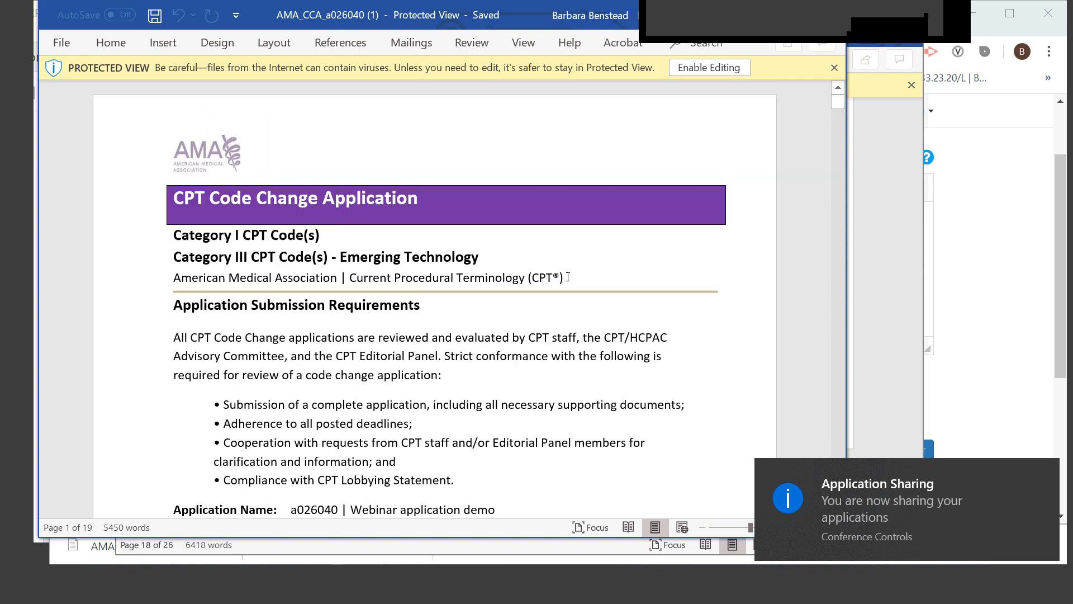
scroll(334, 367, down, 4)
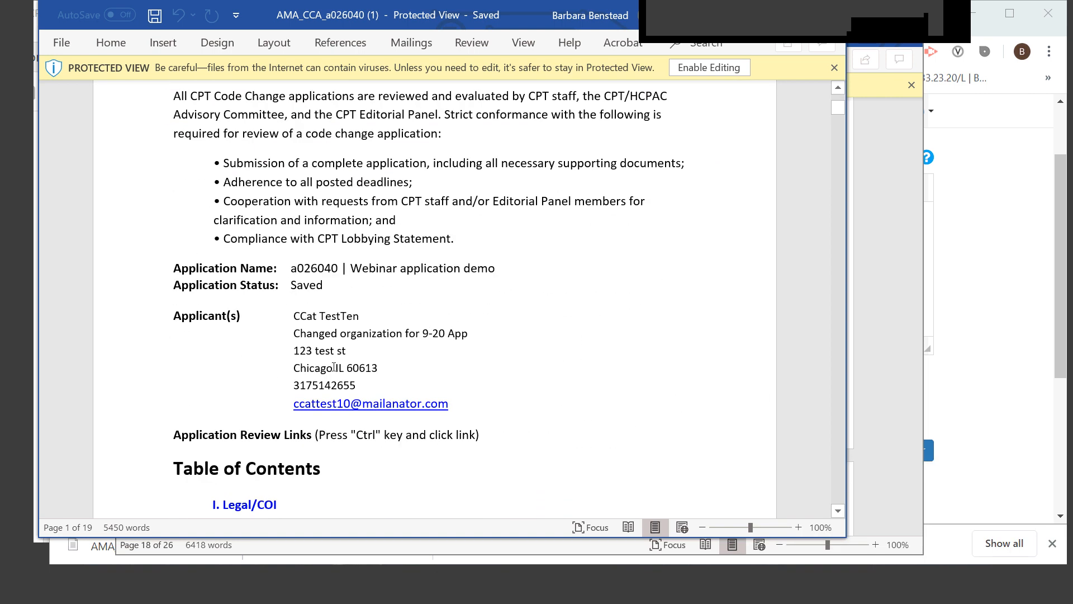
Jump from the table of contents to III. Rationale/Code descriptor and review the proposed code changes and current code justifications
scroll(397, 335, down, 2)
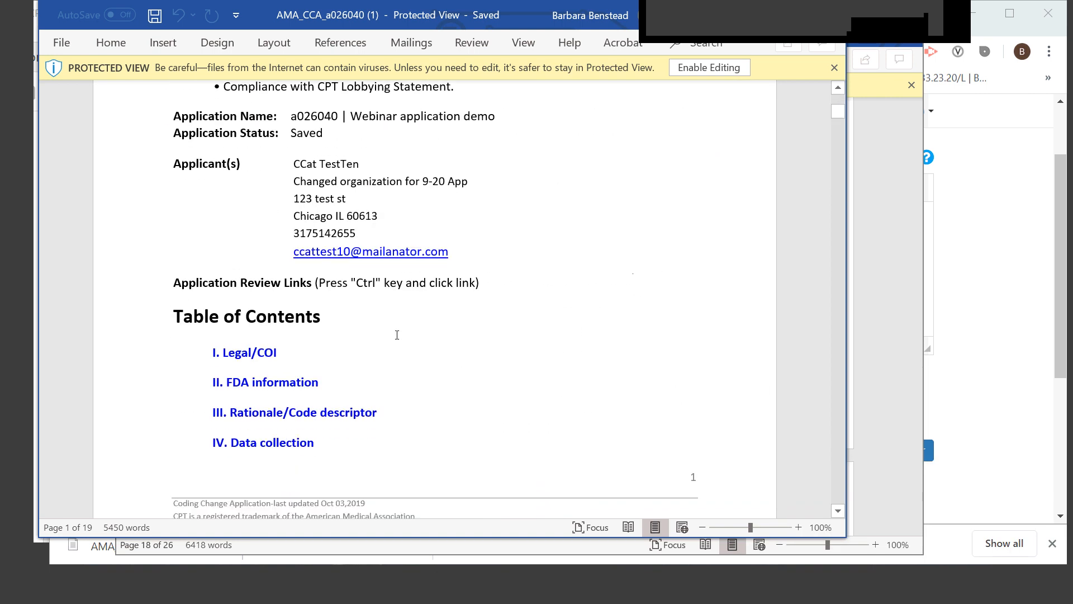
scroll(629, 325, down, 2)
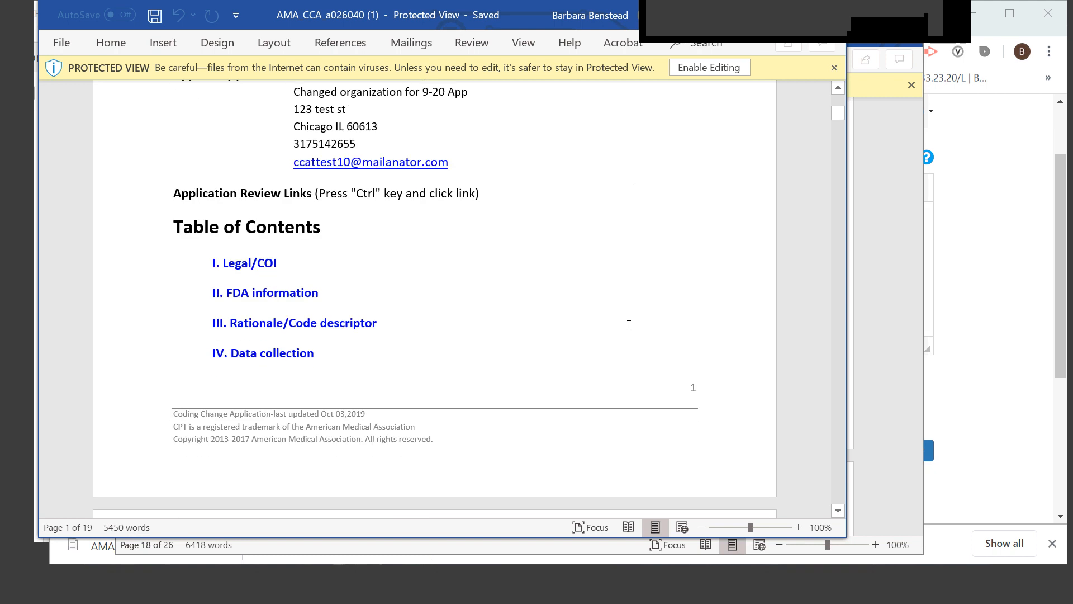
ctrl+click(311, 323)
scroll(572, 385, down, 13)
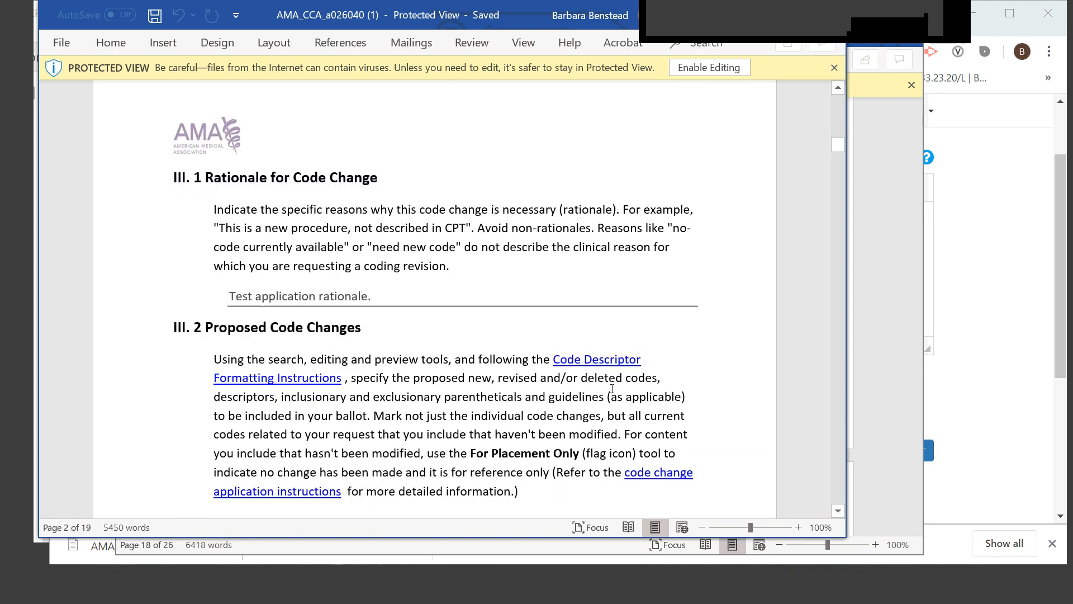
scroll(612, 388, down, 3)
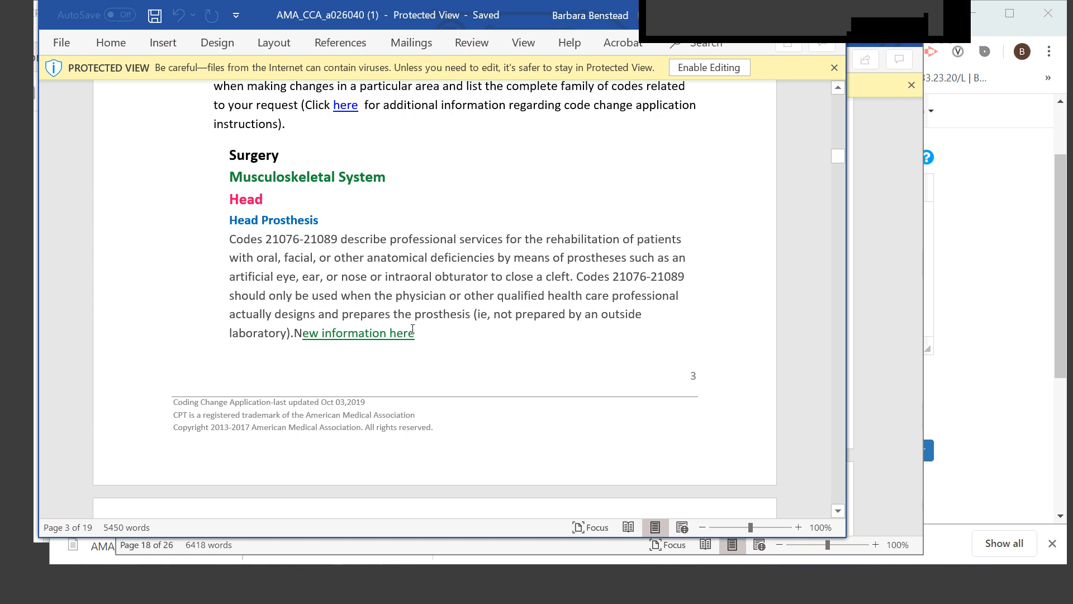
scroll(515, 251, down, 5)
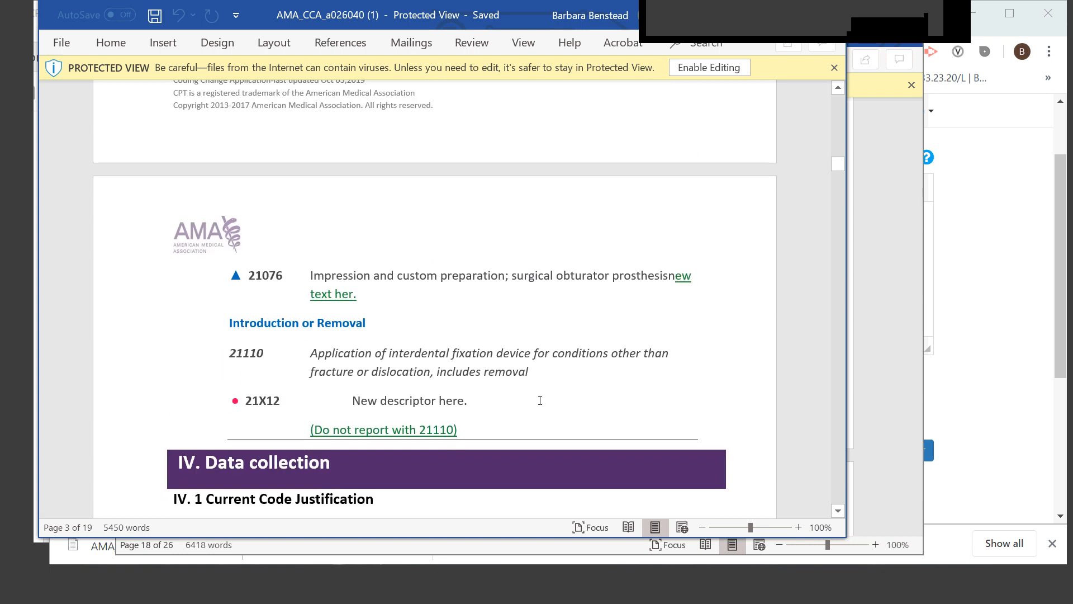
scroll(540, 400, down, 4)
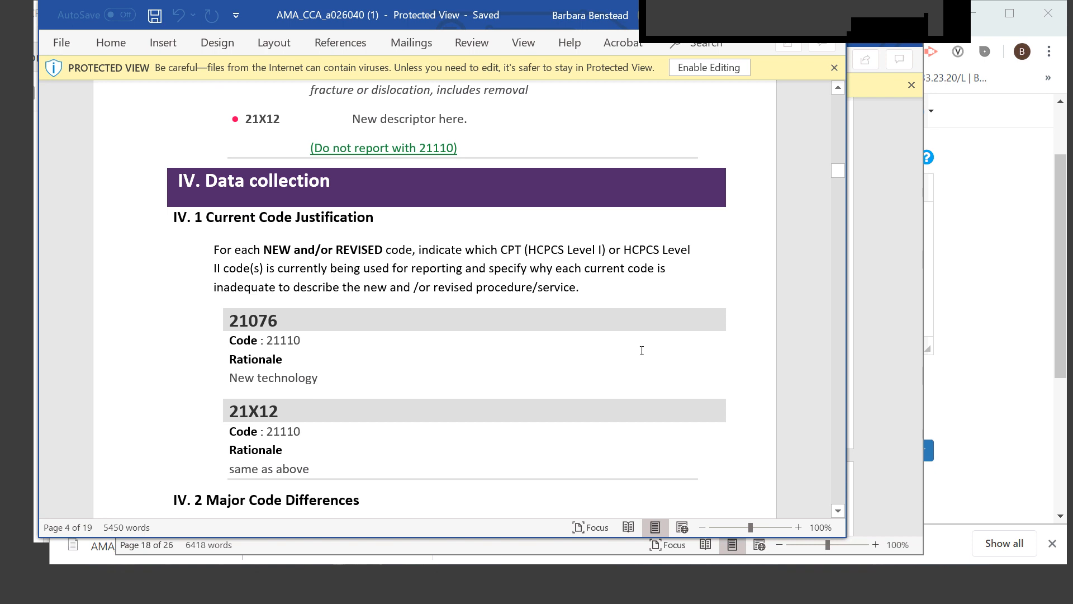
Review the Supporting Documentation / Literature section through the literature requirements and conflicting citations, continuing past Other Comments to the interested-party review notice
drag(835, 170, 864, 299)
scroll(769, 354, up, 10)
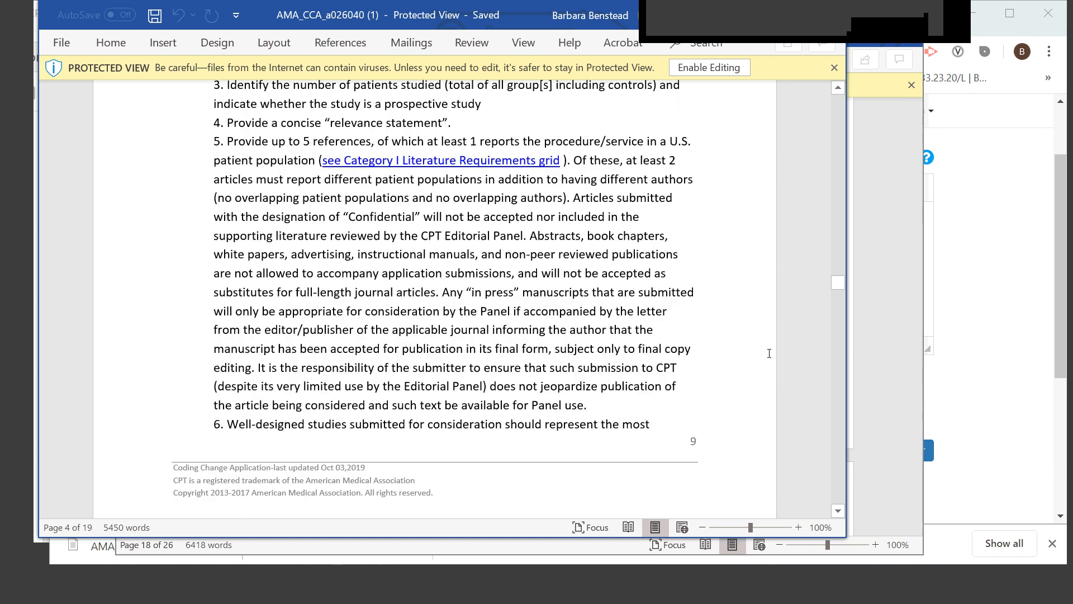
scroll(769, 353, up, 15)
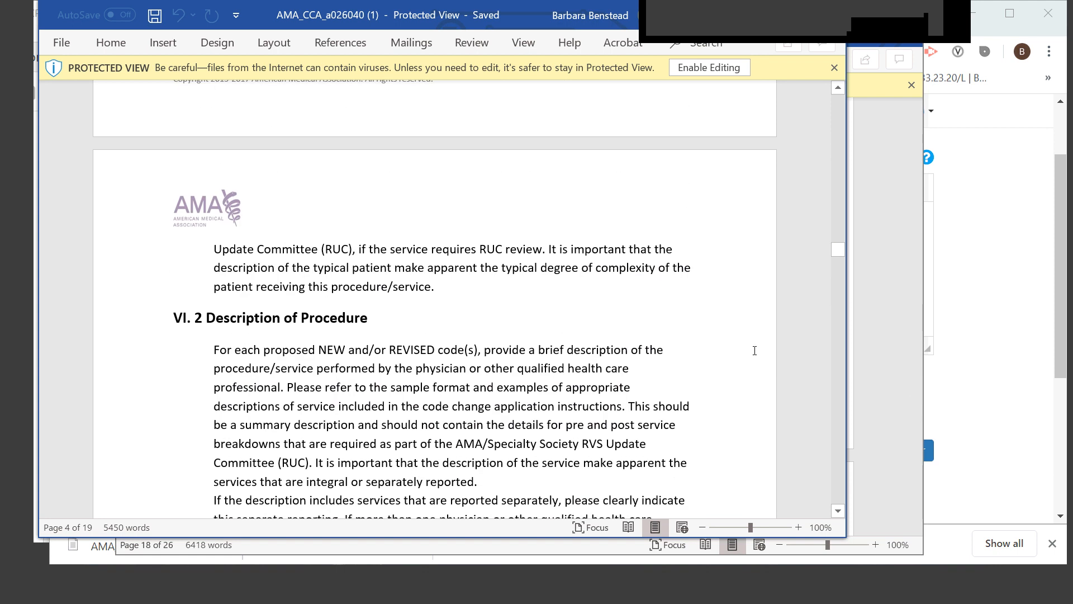
scroll(753, 350, down, 10)
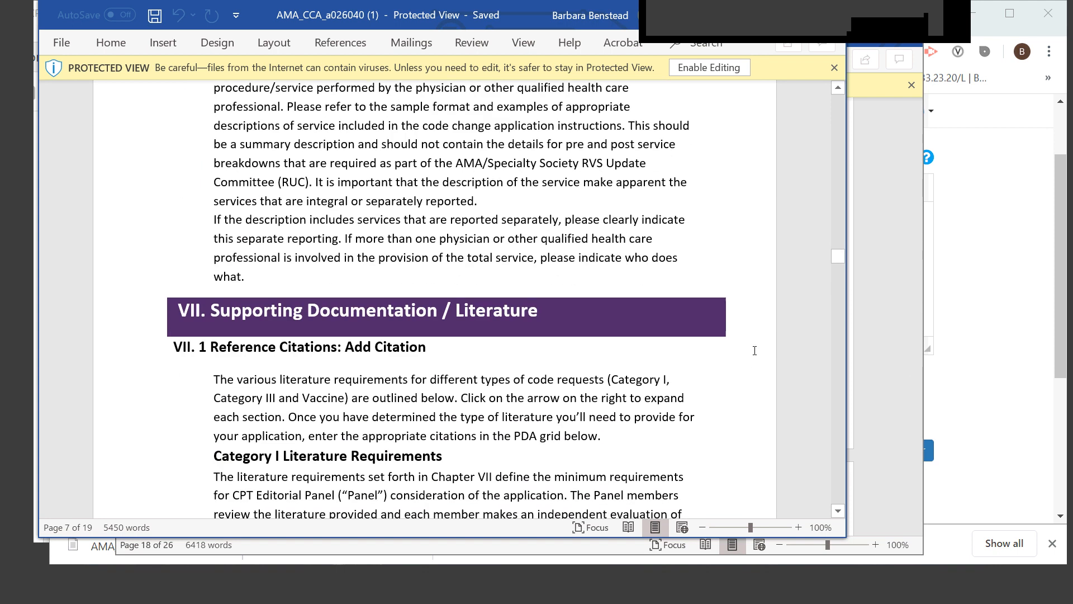
scroll(755, 351, down, 15)
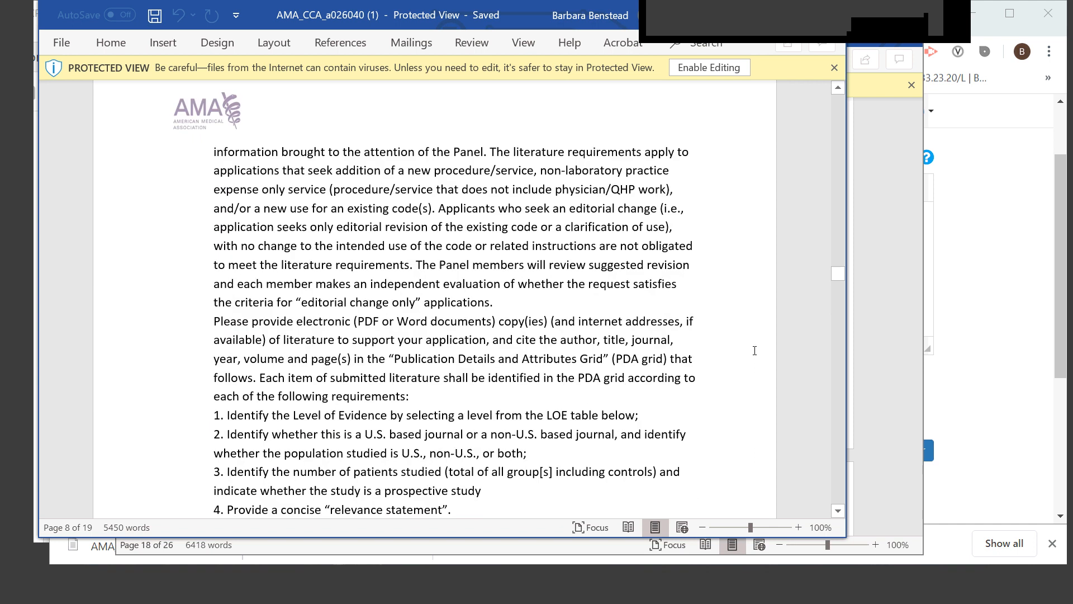
scroll(755, 350, down, 12)
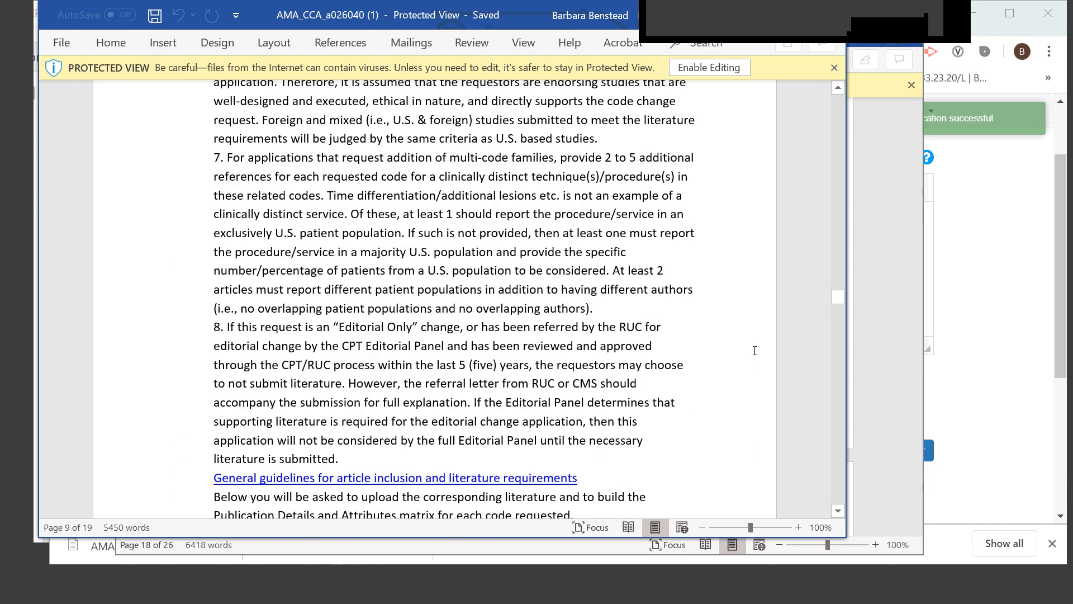
scroll(755, 350, down, 12)
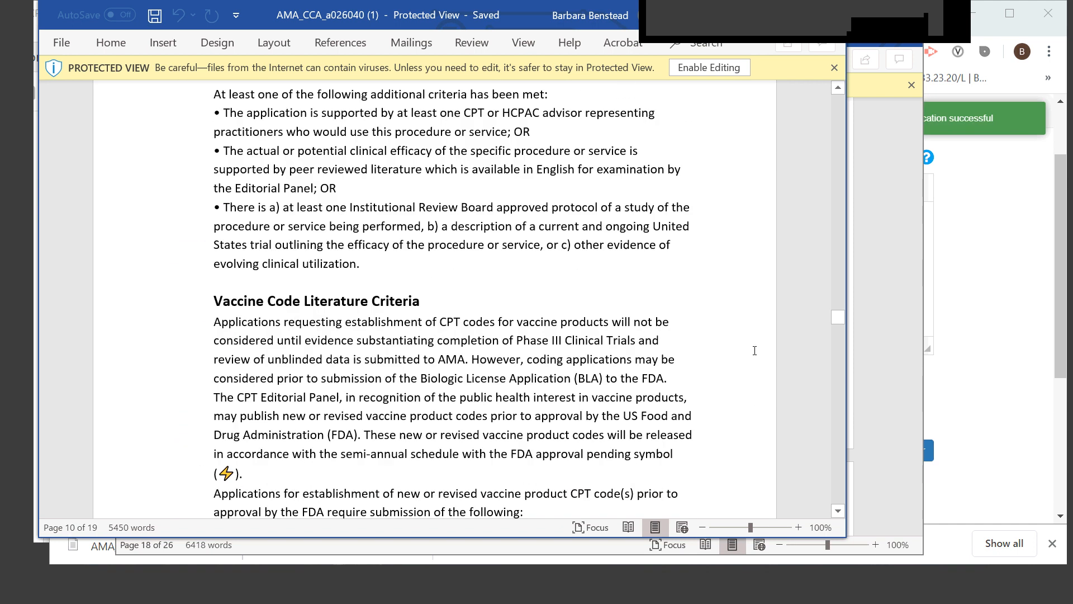
scroll(753, 350, down, 12)
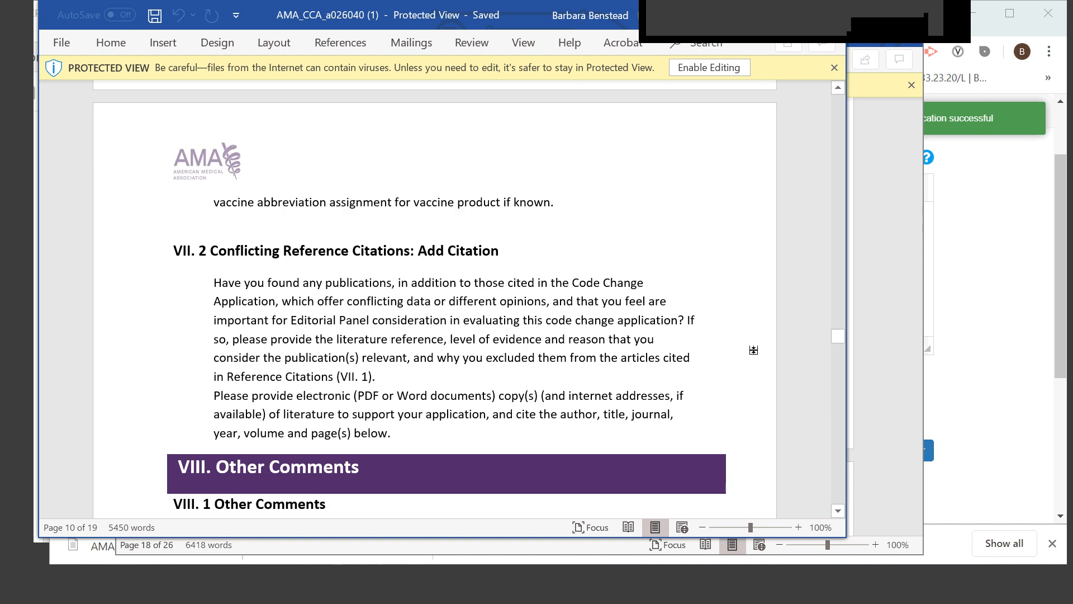
scroll(755, 350, down, 10)
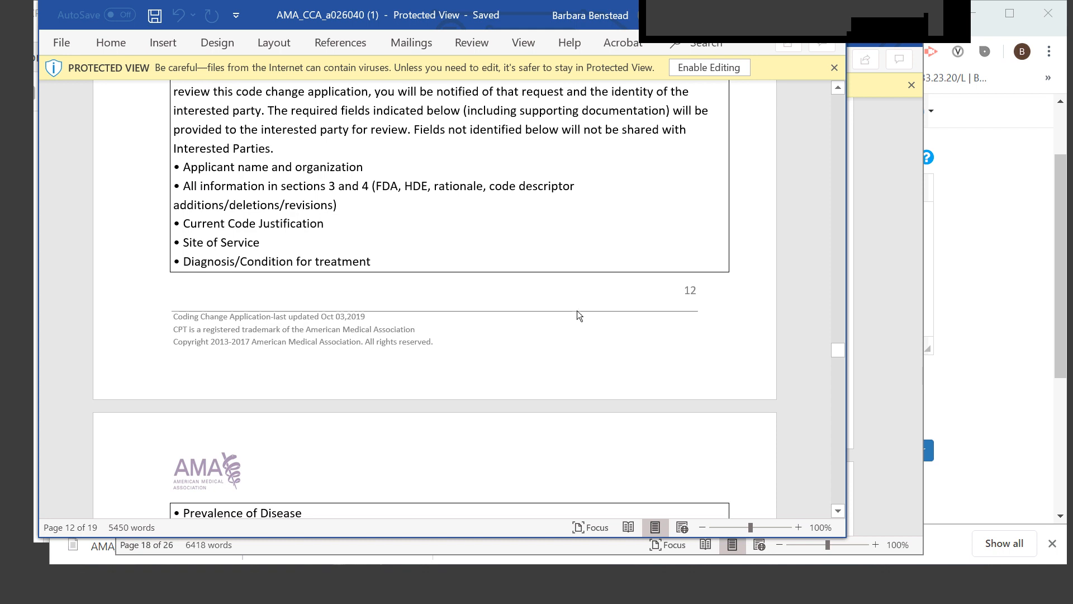
Switch back to the CPT Smart App page in the browser and end the application sharing to return to the presentation
click(1058, 203)
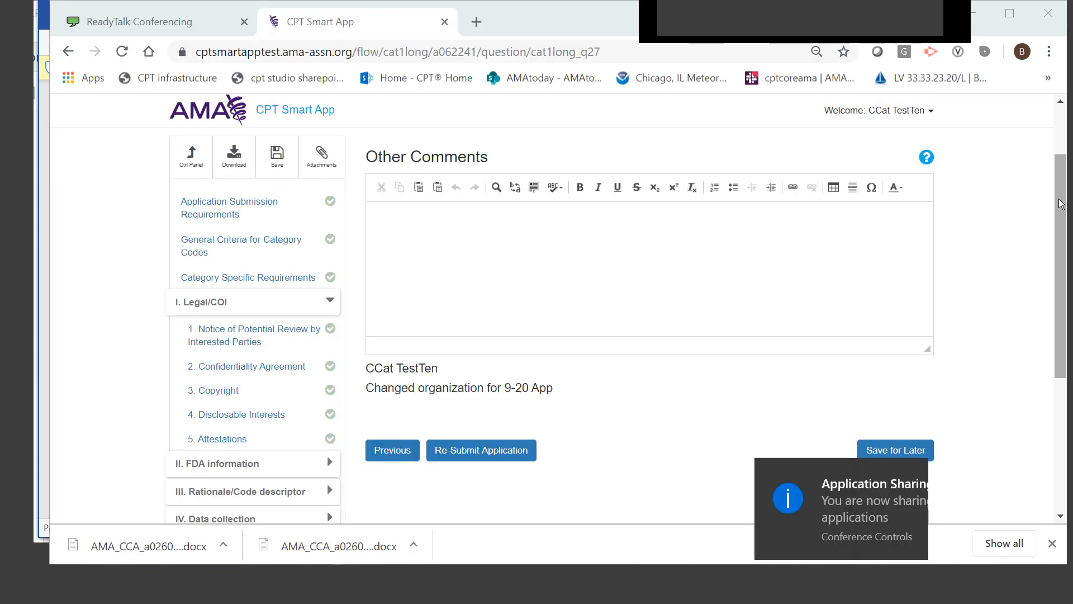
click(676, 30)
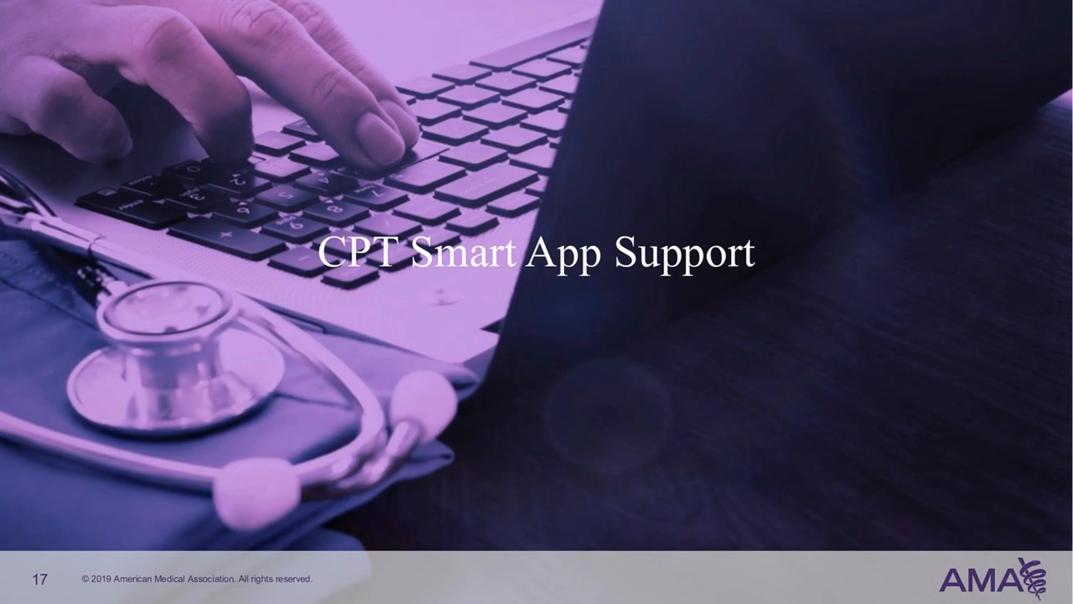
key(Right)
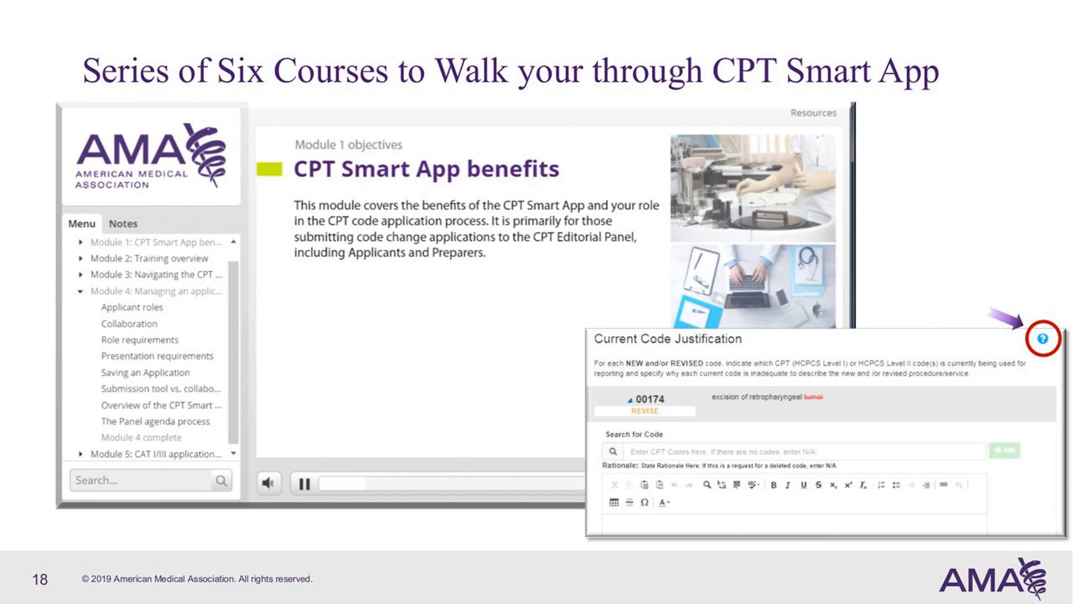